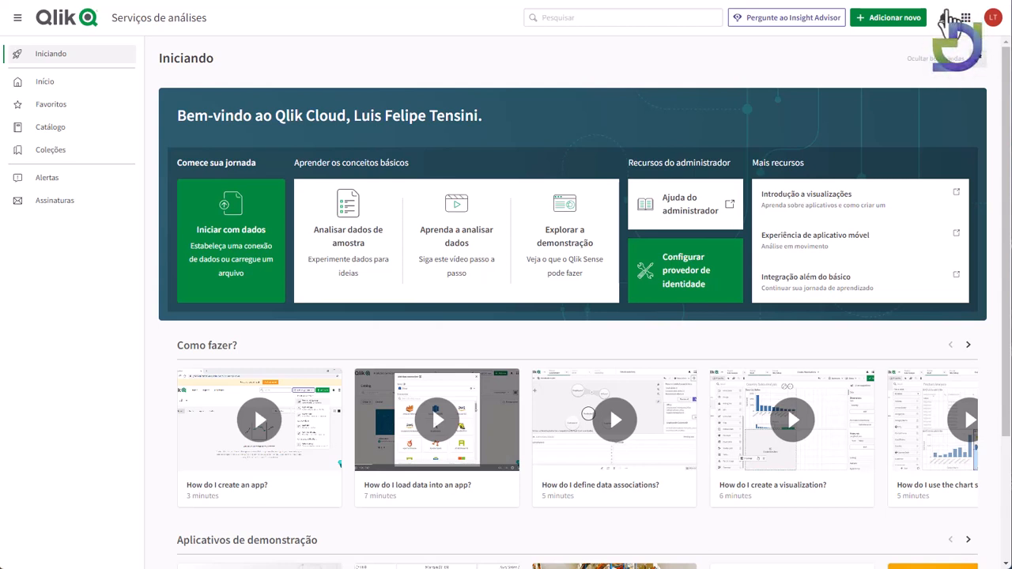
# - Create a new analytics app named "Testes de Vendas" in the Pessoal space
pyautogui.click(906, 20)
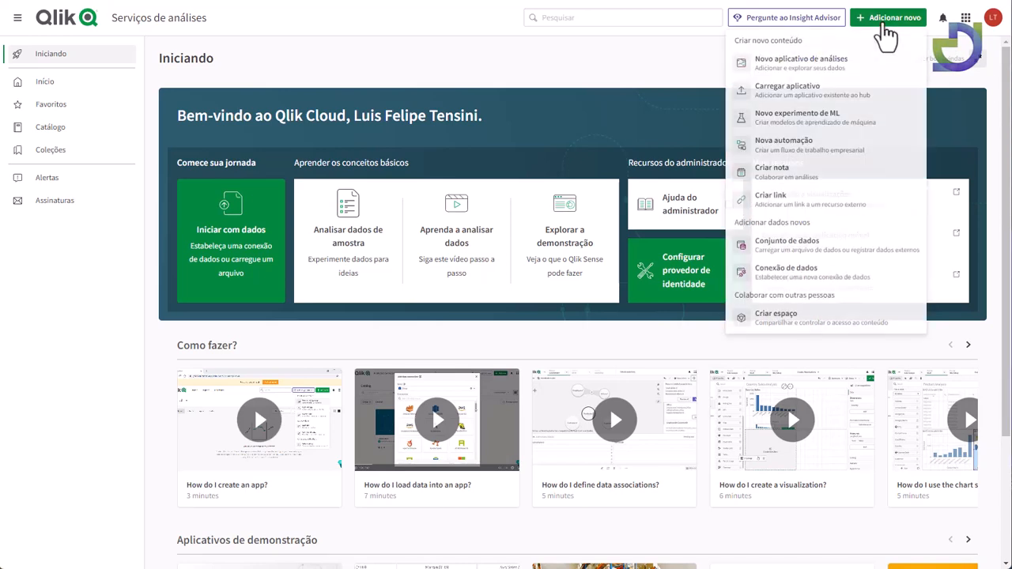
pyautogui.click(812, 73)
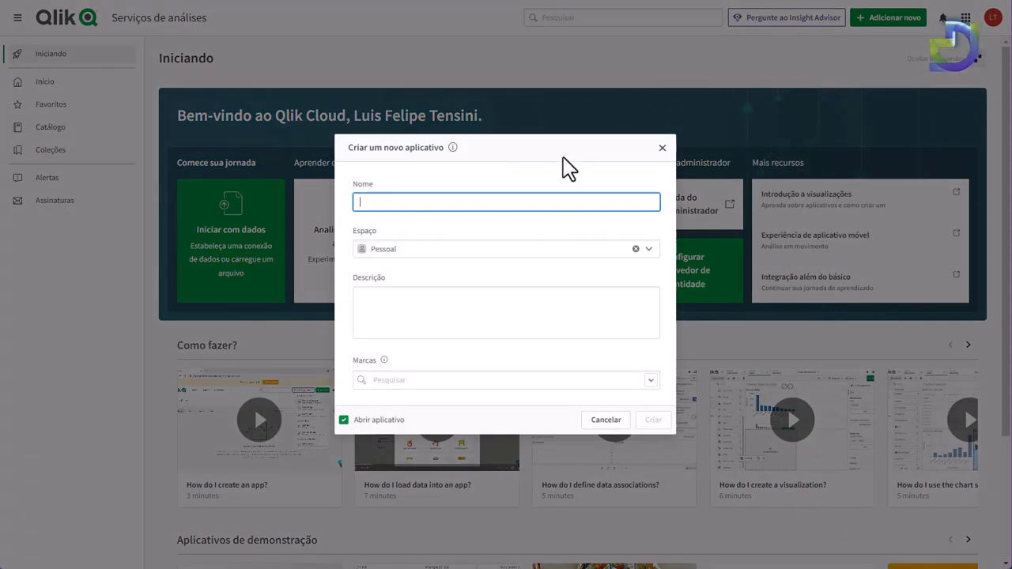
pyautogui.click(487, 201)
pyautogui.write('Tes')
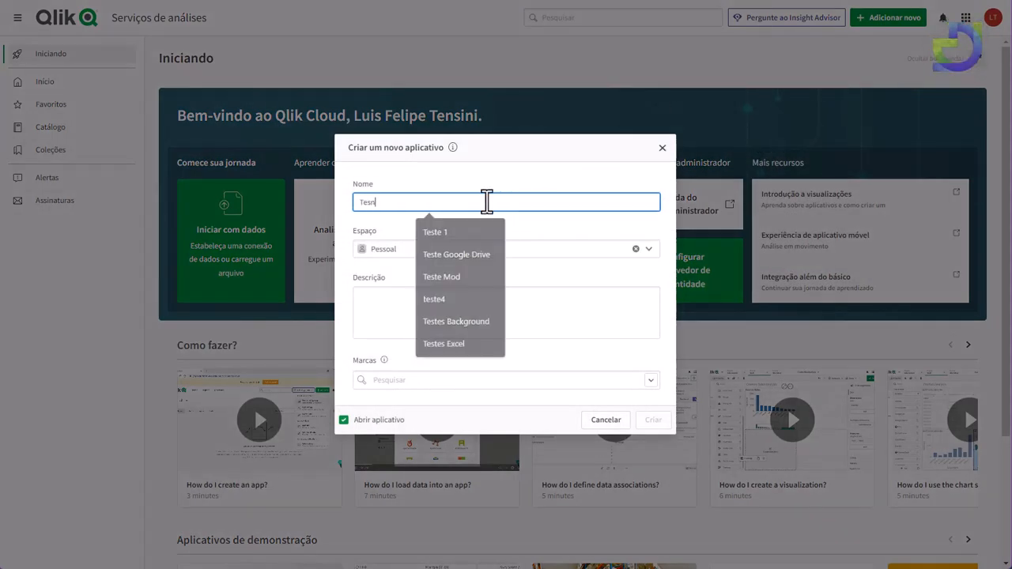
pyautogui.write('tes de Vendas')
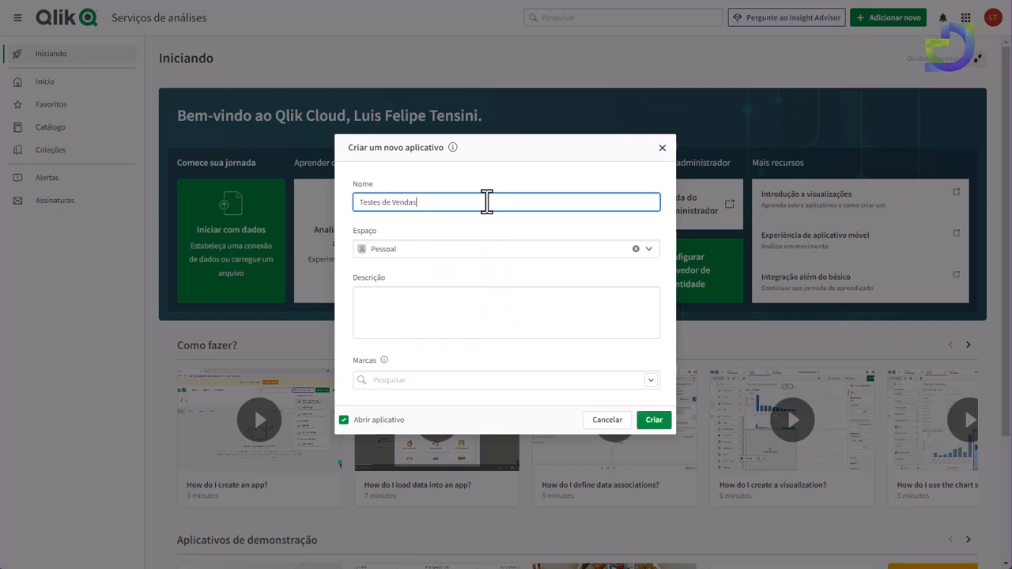
pyautogui.click(656, 420)
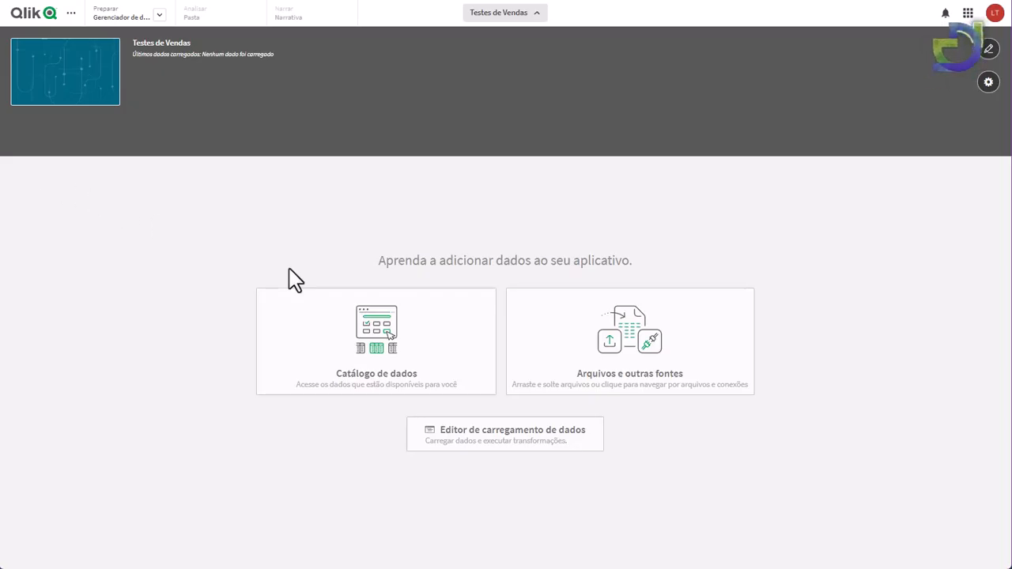
# - Upload the Vendas.xlsx file to the app and load its Planilha1 table with all fields
pyautogui.click(650, 363)
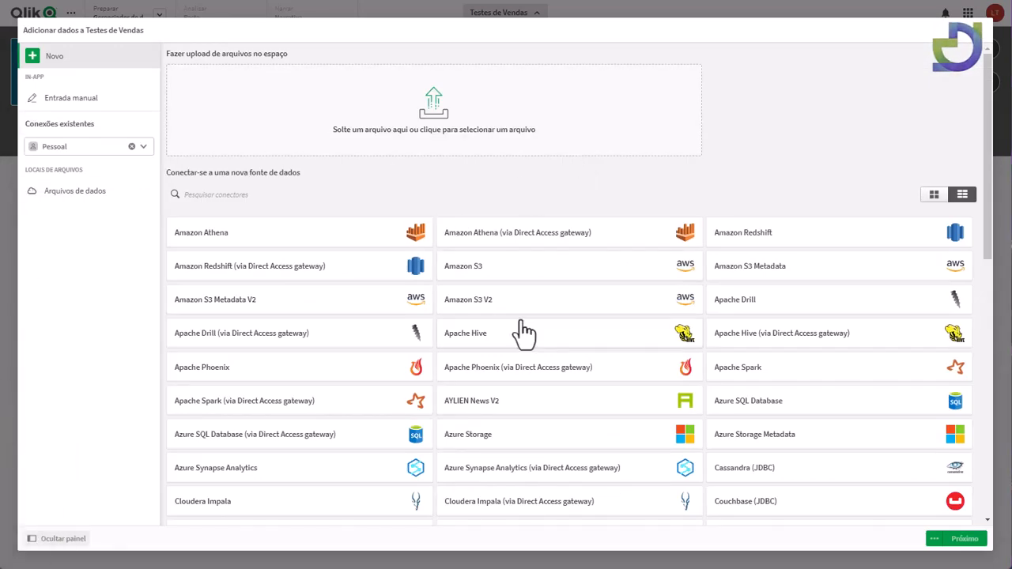
pyautogui.scroll(-2, 609, 248)
pyautogui.scroll(2, 393, 174)
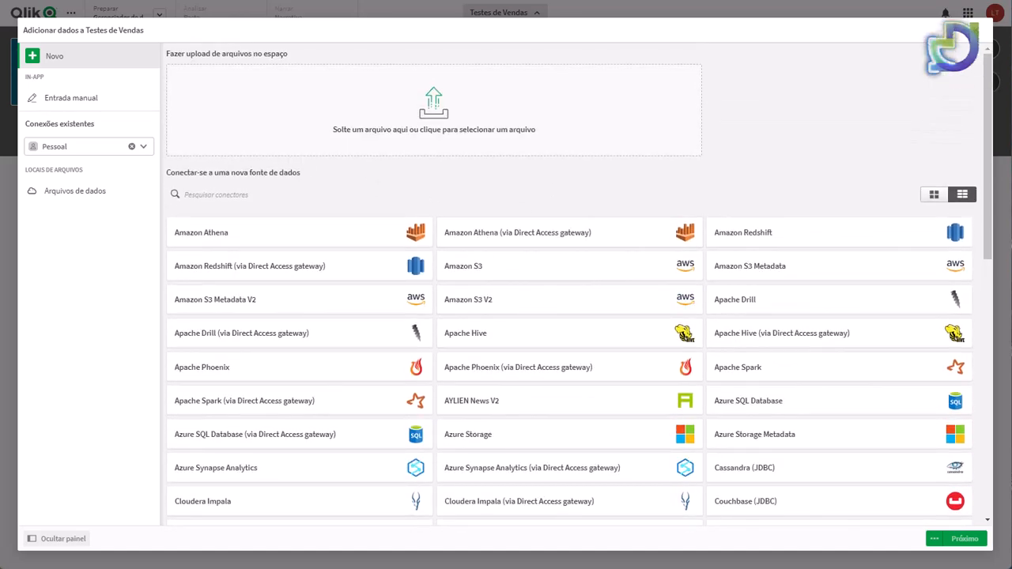
pyautogui.moveTo(419, 2); pyautogui.dragTo(460, 106)
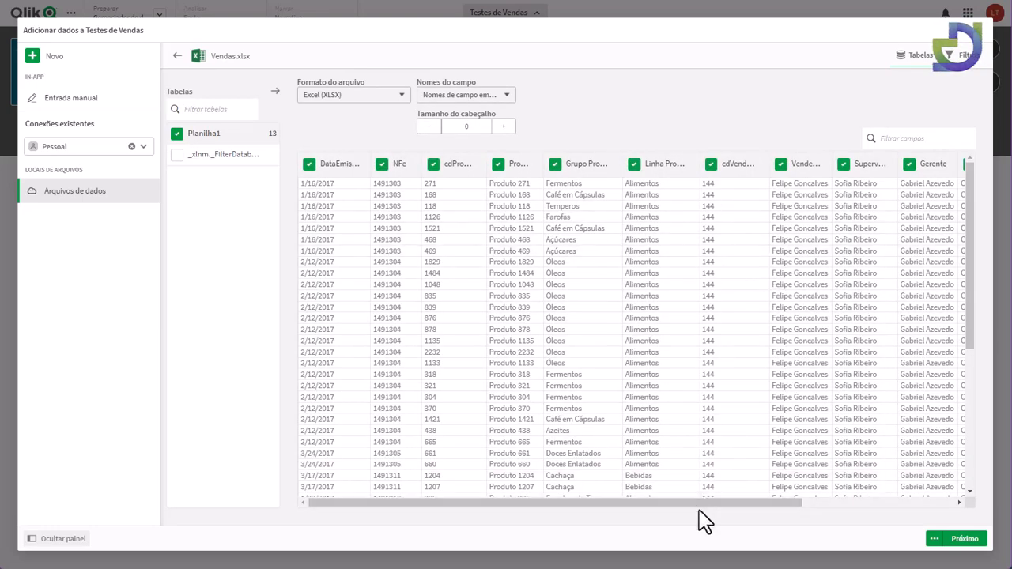
pyautogui.moveTo(729, 502); pyautogui.dragTo(878, 502)
pyautogui.click(959, 538)
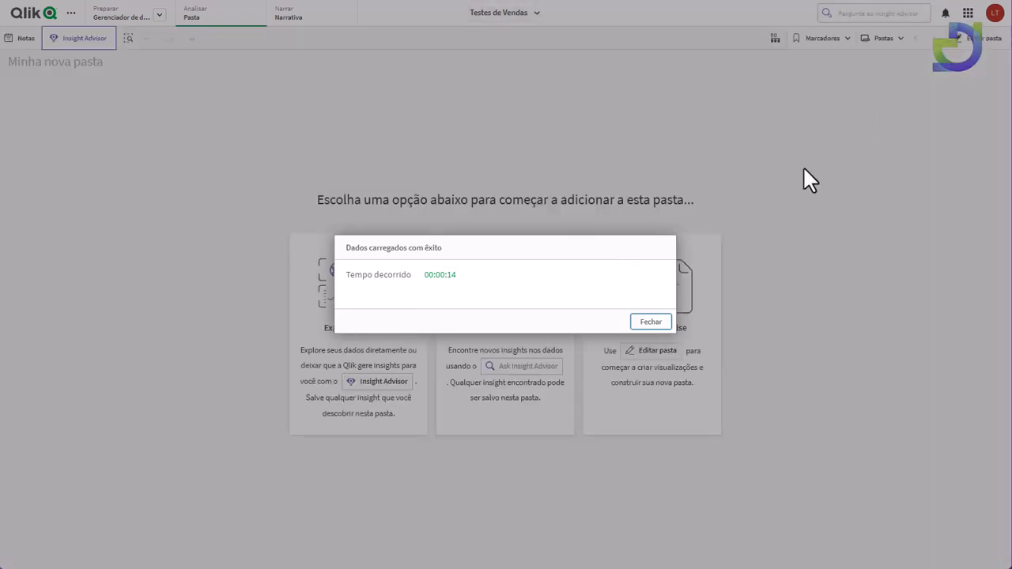
pyautogui.click(651, 322)
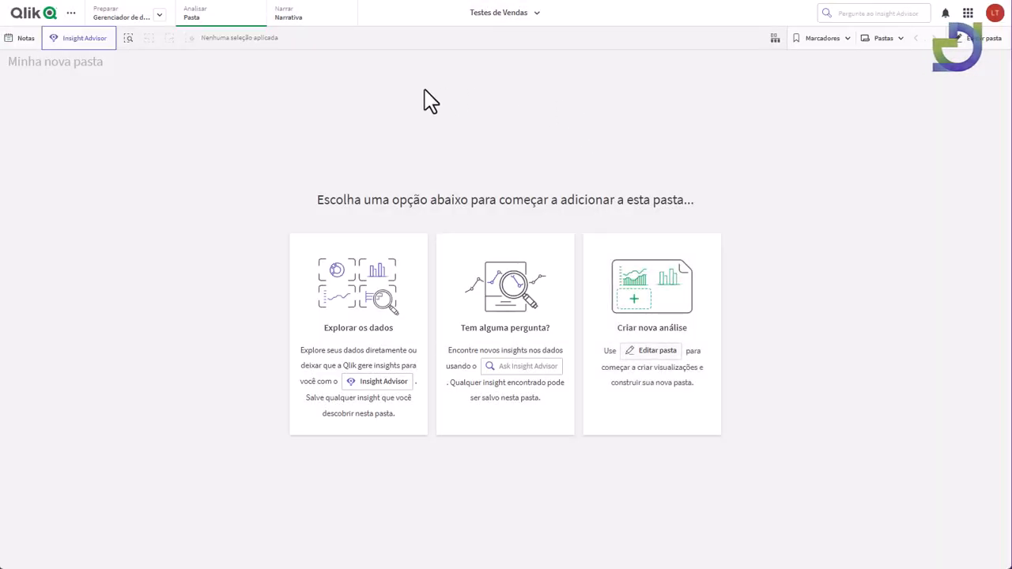
# - Open the Planilha1 table for editing in the data manager and start adding a calculated field
pyautogui.click(161, 17)
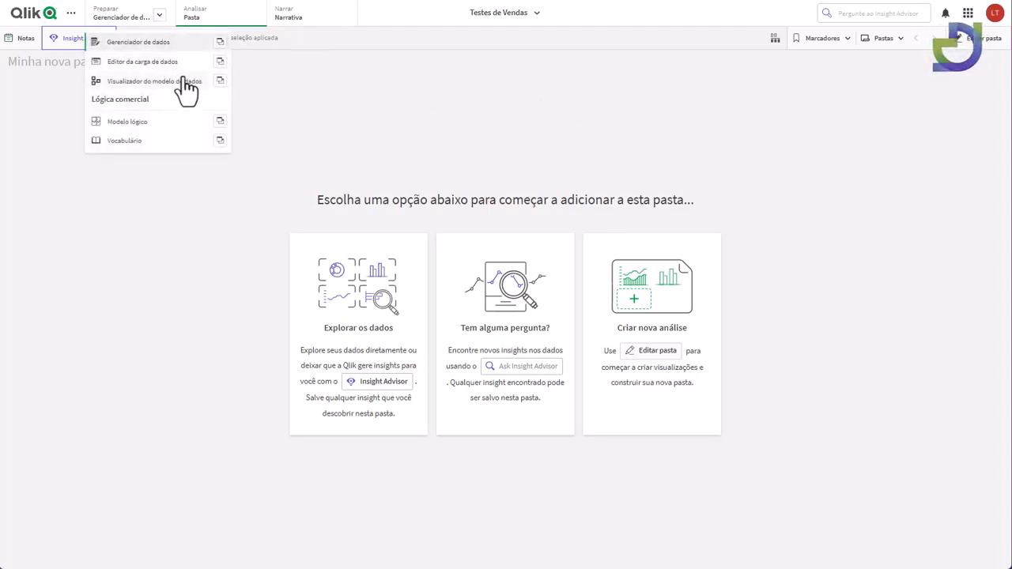
pyautogui.click(158, 42)
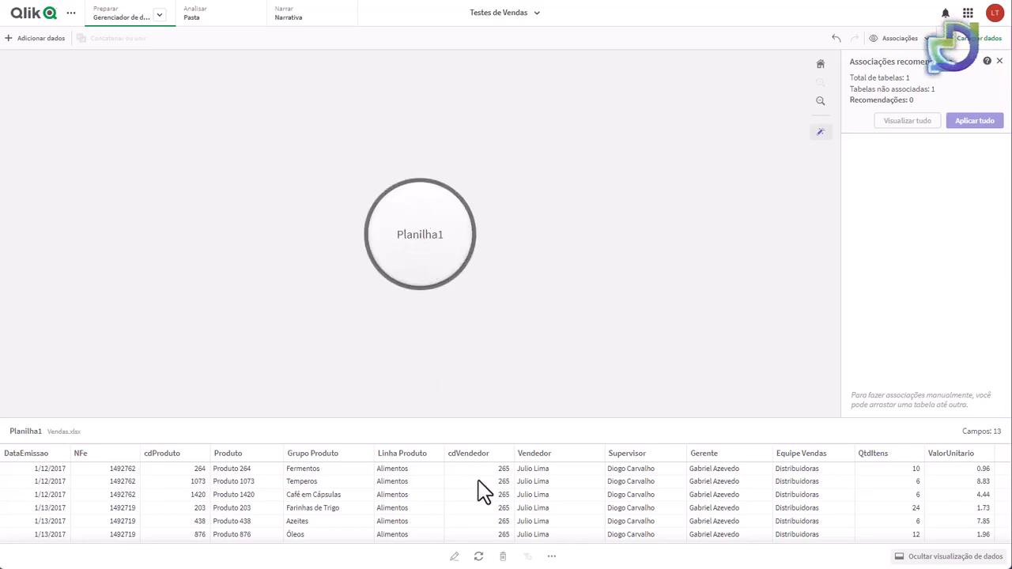
pyautogui.click(454, 557)
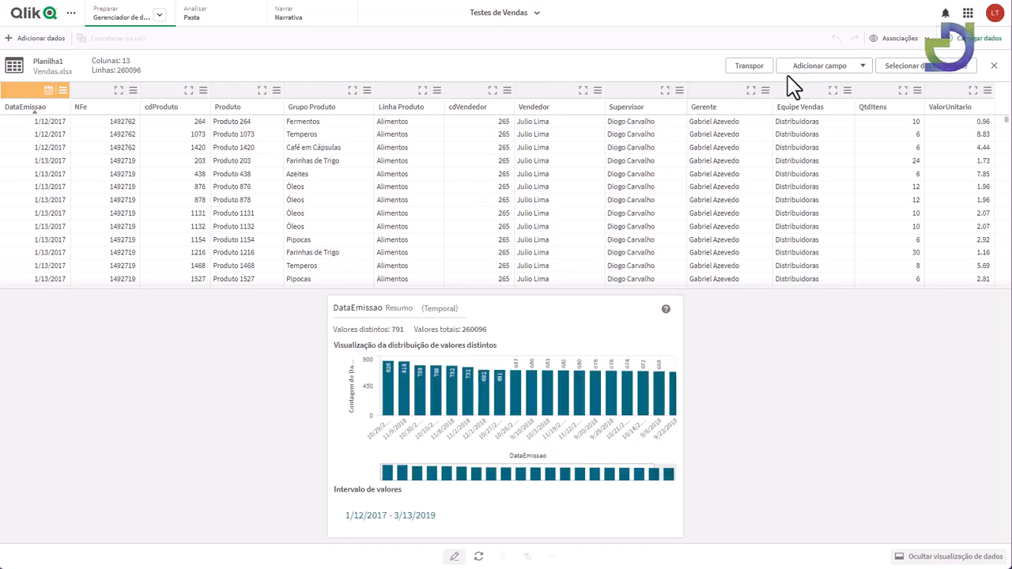
pyautogui.click(816, 68)
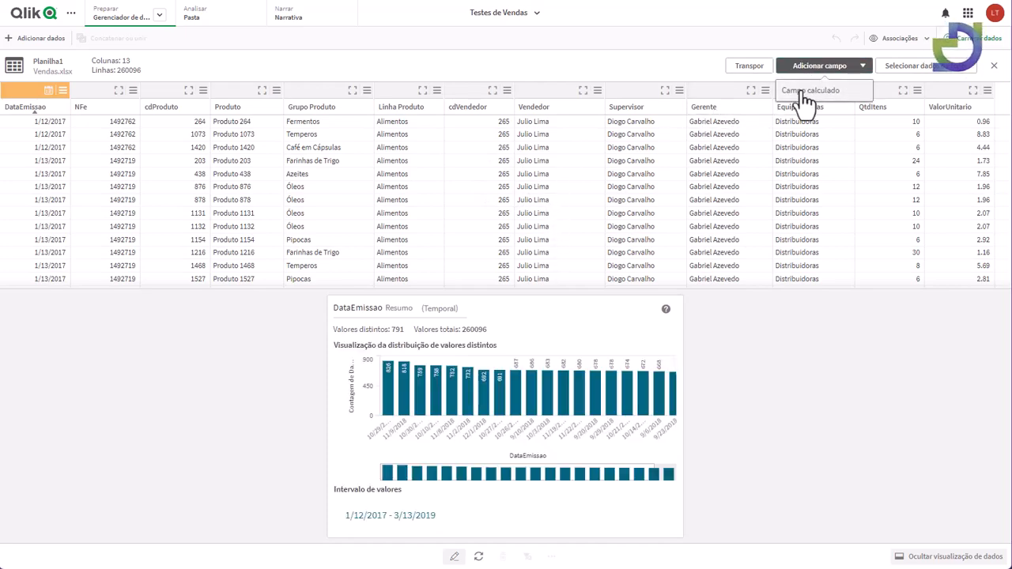
pyautogui.click(803, 92)
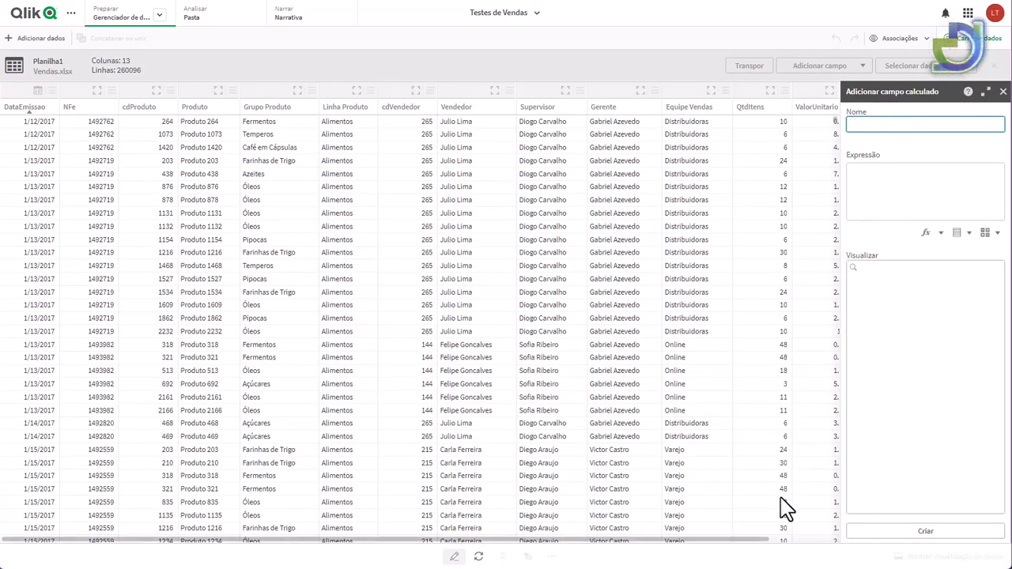
pyautogui.moveTo(754, 541); pyautogui.dragTo(856, 542)
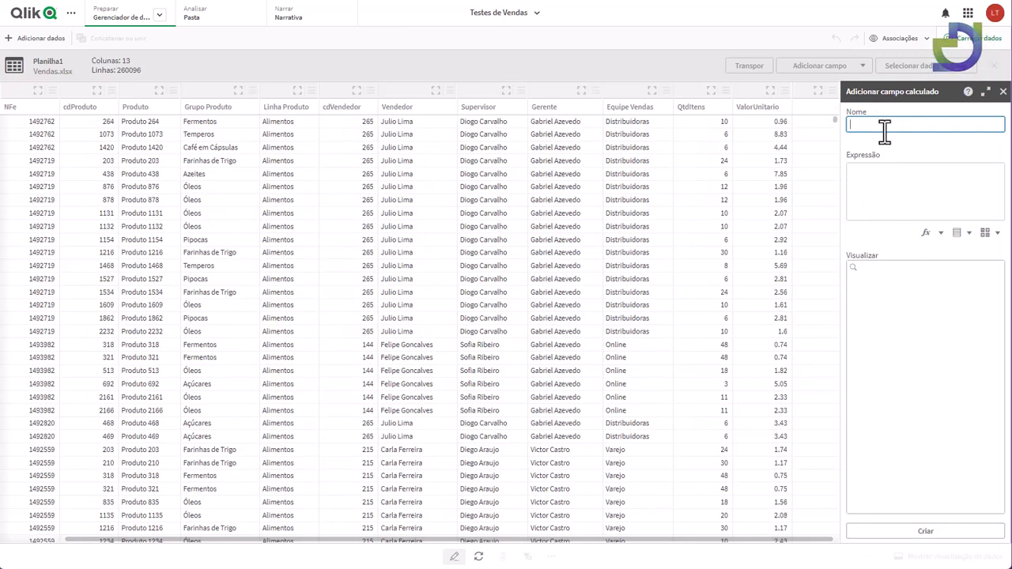
pyautogui.click(881, 180)
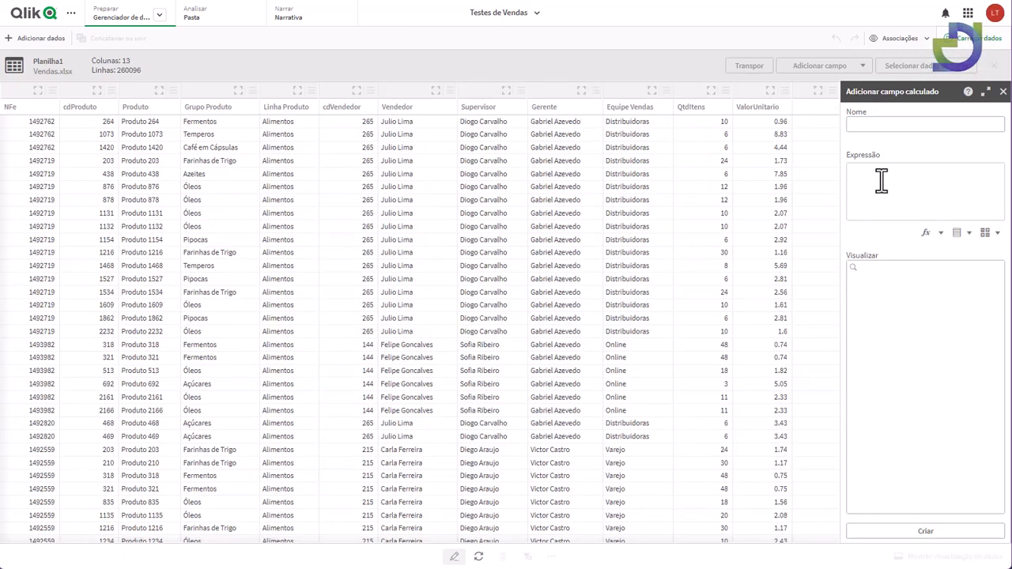
pyautogui.write('Qt')
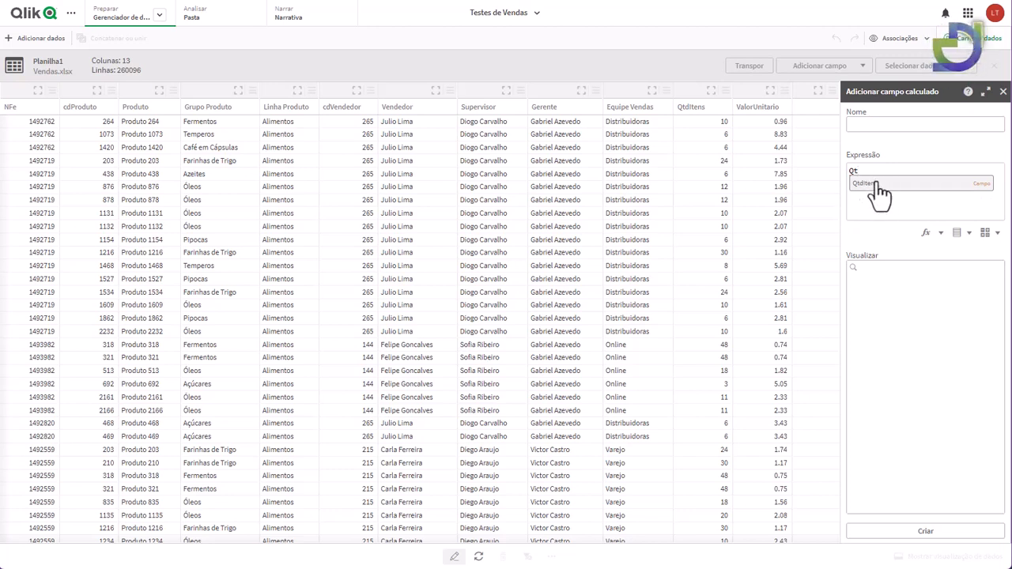
pyautogui.press('BackSpace')
pyautogui.moveTo(865, 171); pyautogui.dragTo(841, 172)
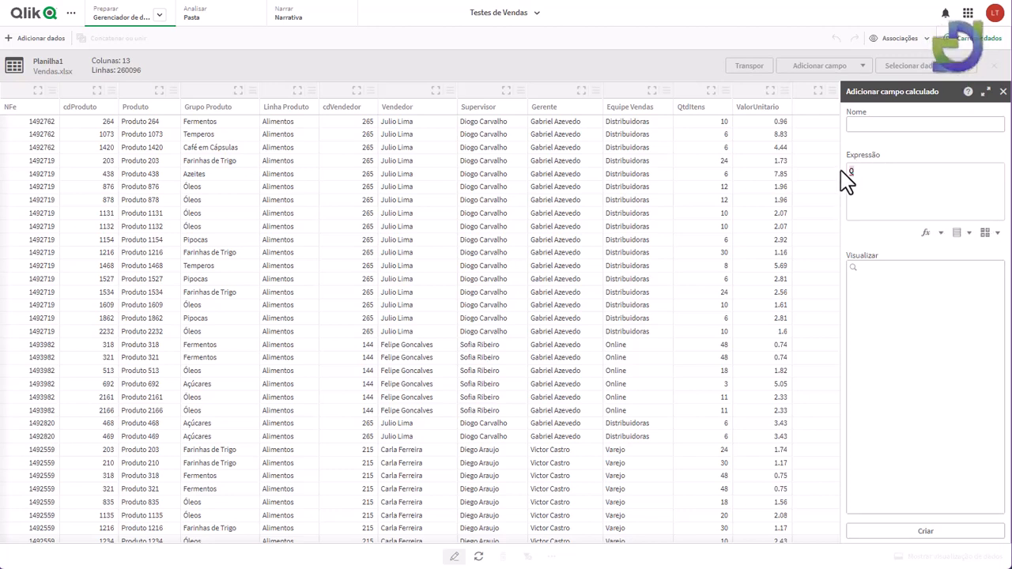
pyautogui.press('BackSpace')
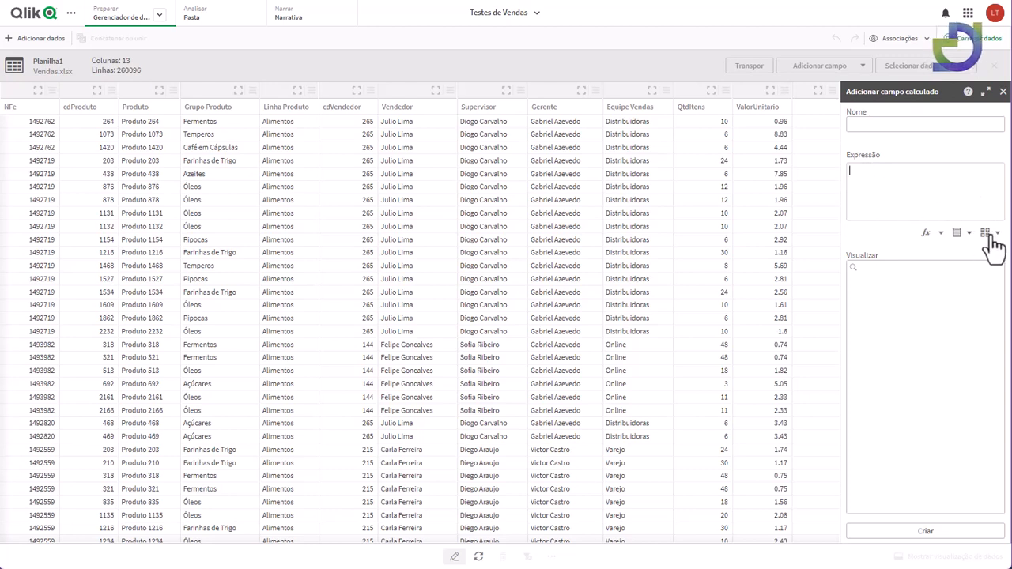
# - Build the calculated field's expression as QtdItens*ValorUnitario from the available fields and the multiply operator
pyautogui.click(961, 235)
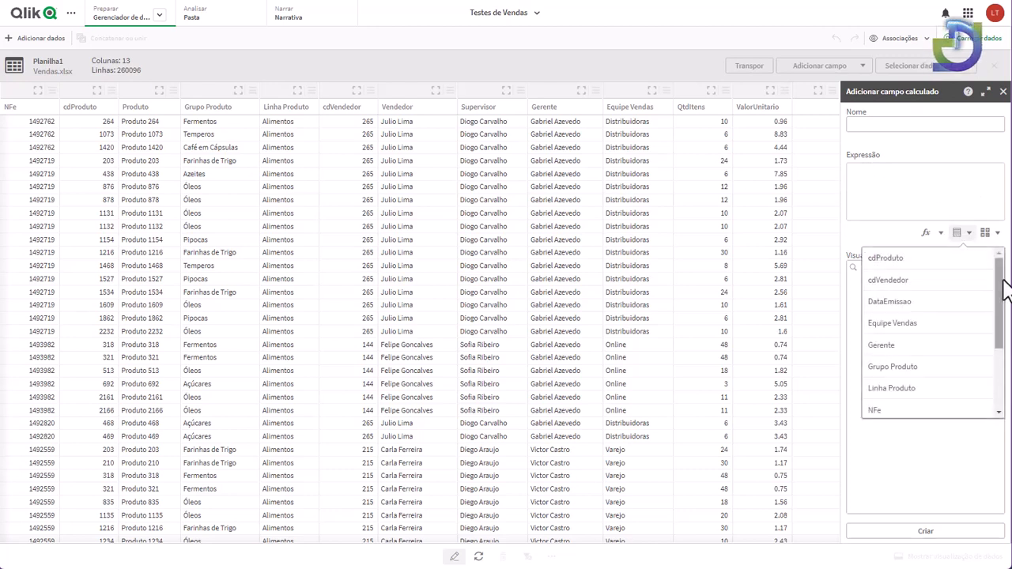
pyautogui.moveTo(1003, 289); pyautogui.dragTo(936, 368)
pyautogui.click(933, 342)
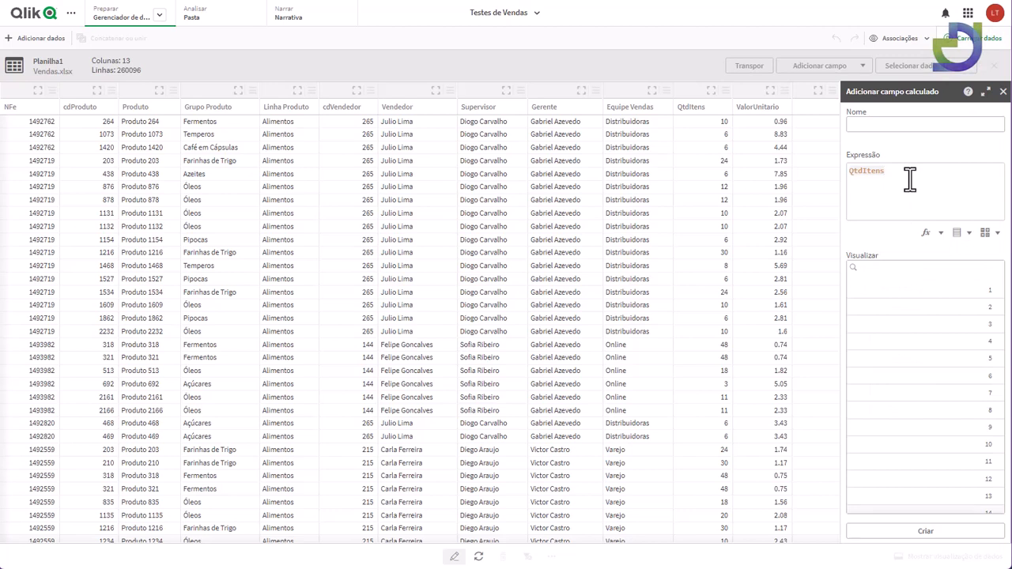
pyautogui.click(987, 233)
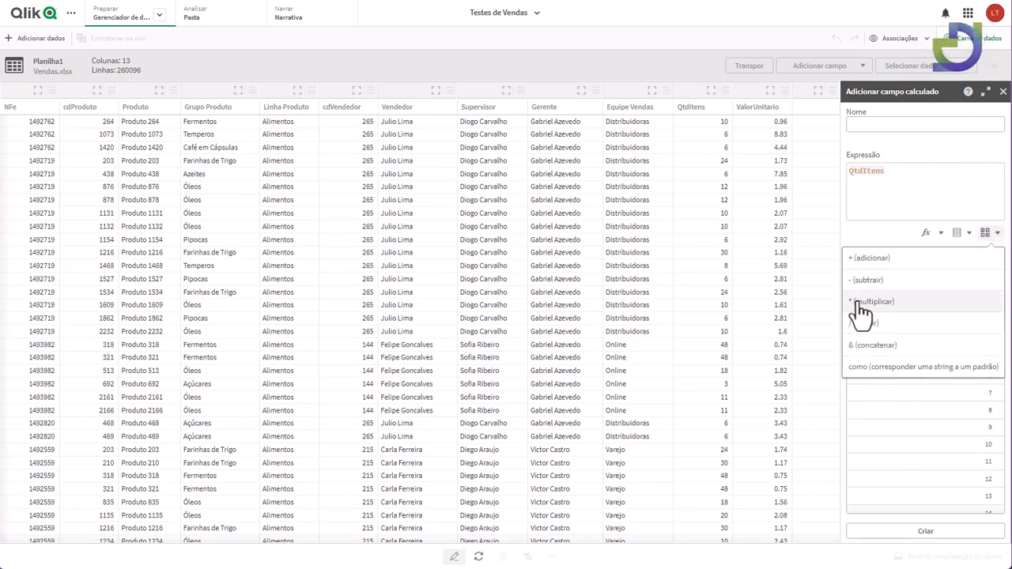
pyautogui.click(862, 304)
pyautogui.click(966, 234)
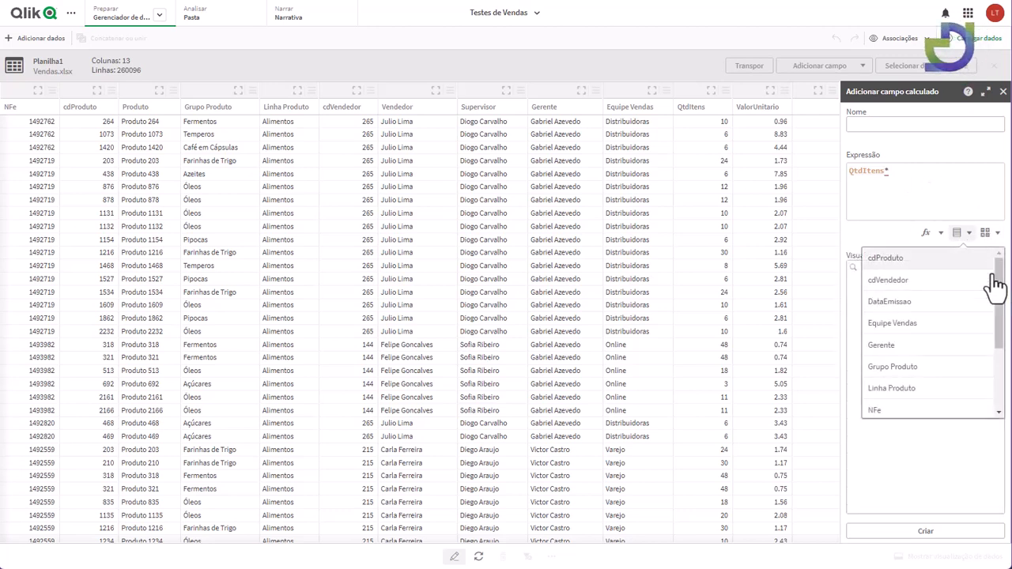
pyautogui.moveTo(1002, 299); pyautogui.dragTo(1004, 371)
pyautogui.click(937, 386)
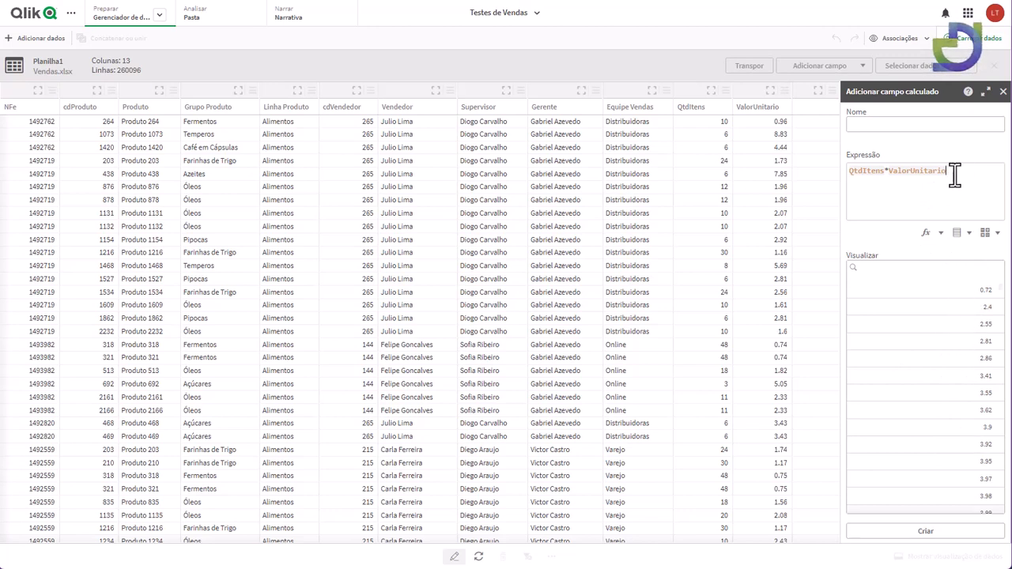
pyautogui.press('BackSpace')
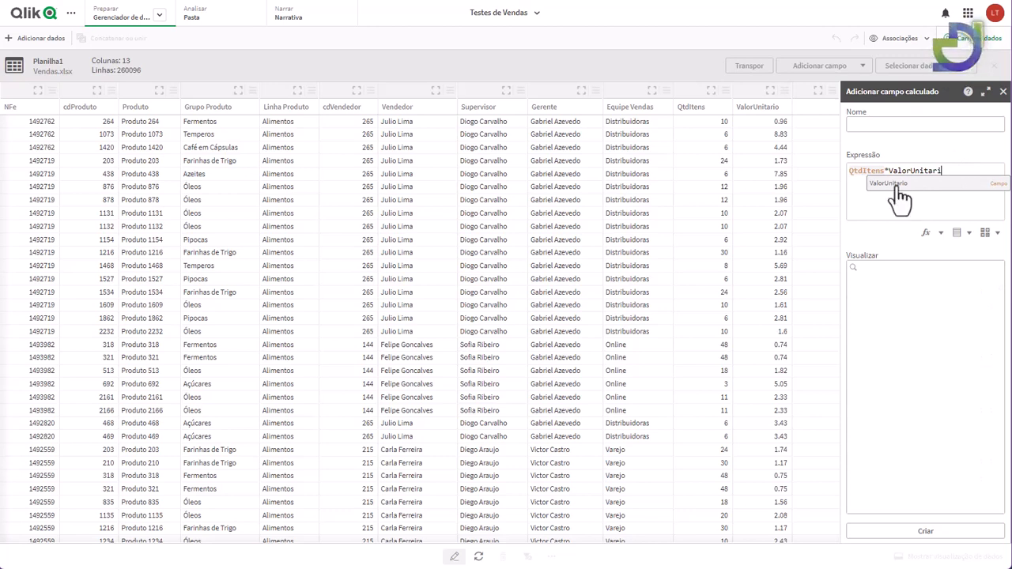
pyautogui.moveTo(950, 170); pyautogui.dragTo(911, 172)
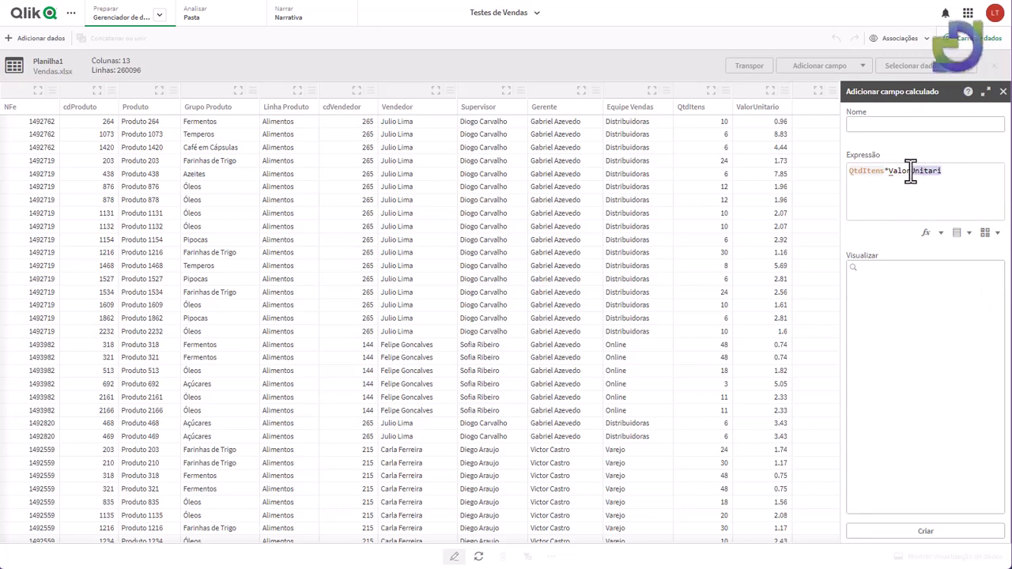
pyautogui.click(892, 172)
pyautogui.click(950, 175)
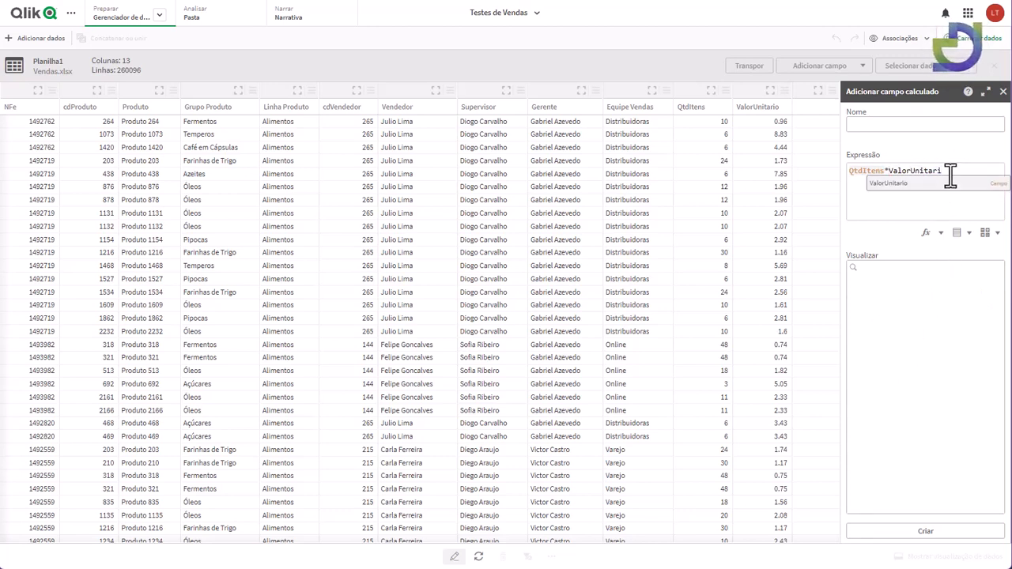
pyautogui.click(897, 187)
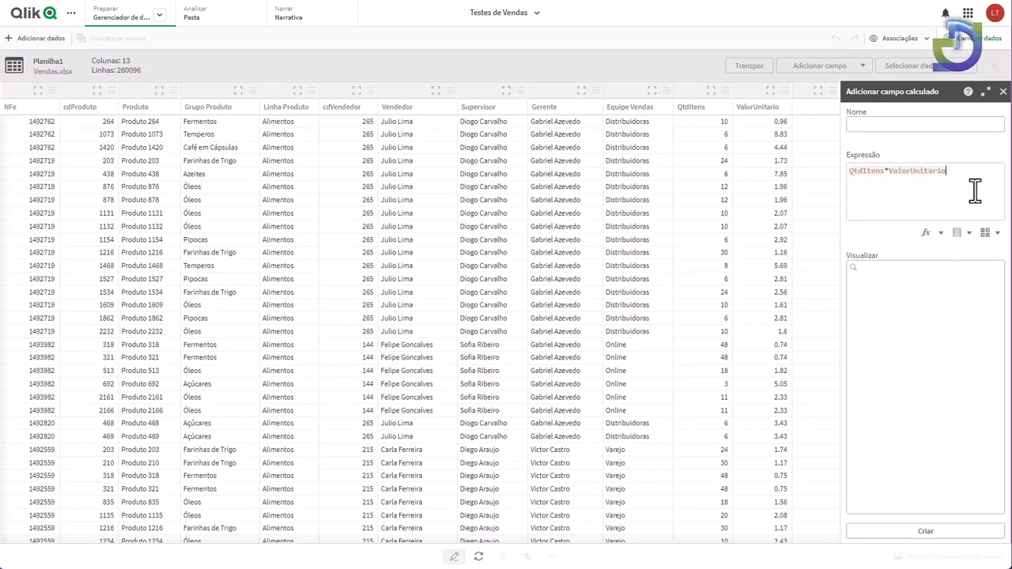
# - Name the calculated field ValorVenda and create it
pyautogui.click(872, 122)
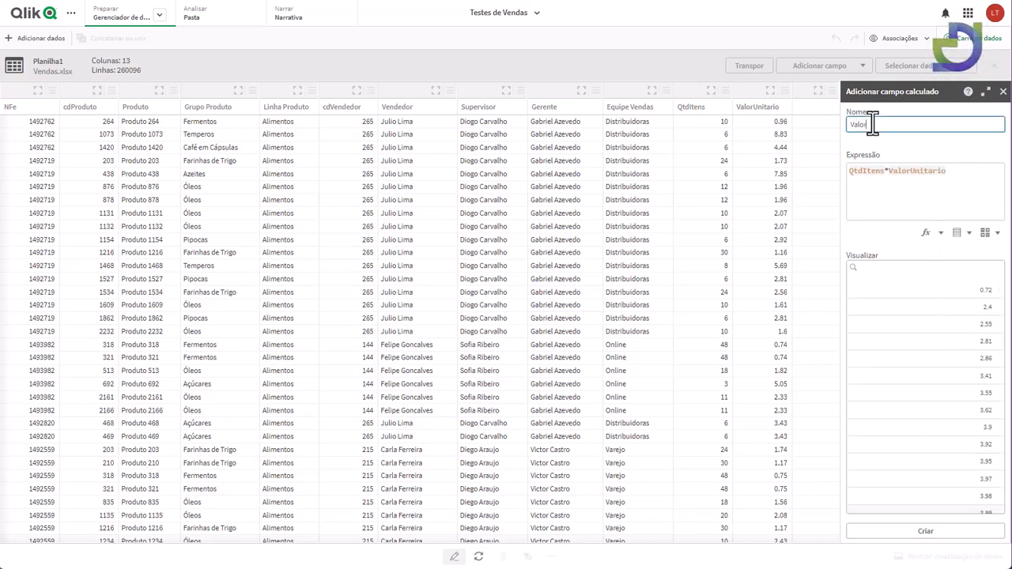
pyautogui.write('ValorVenda')
pyautogui.click(926, 531)
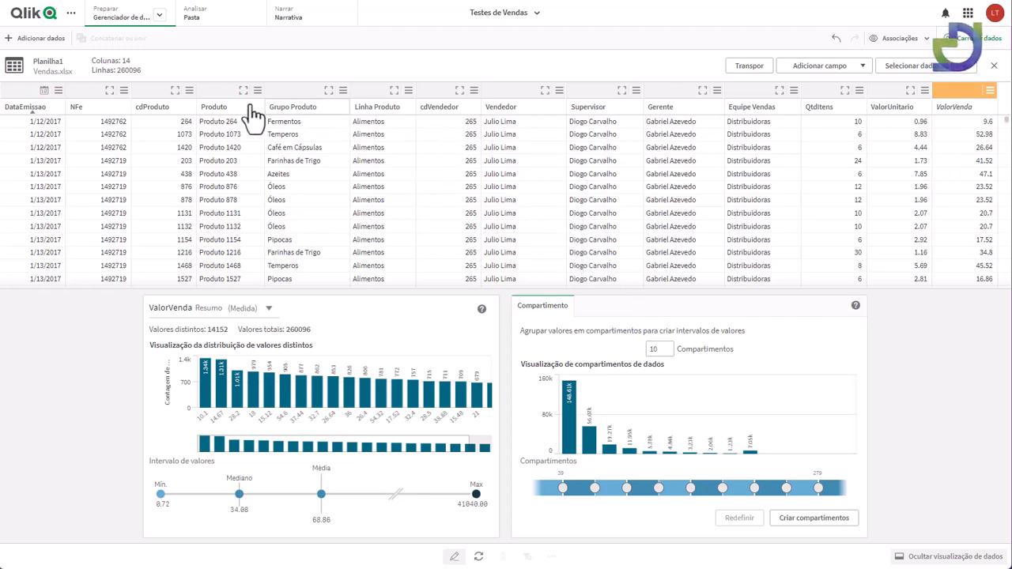
# - Examine the Produto and Grupo Produto field summaries and the replace, null, order and split options for Grupo Produto
pyautogui.click(211, 101)
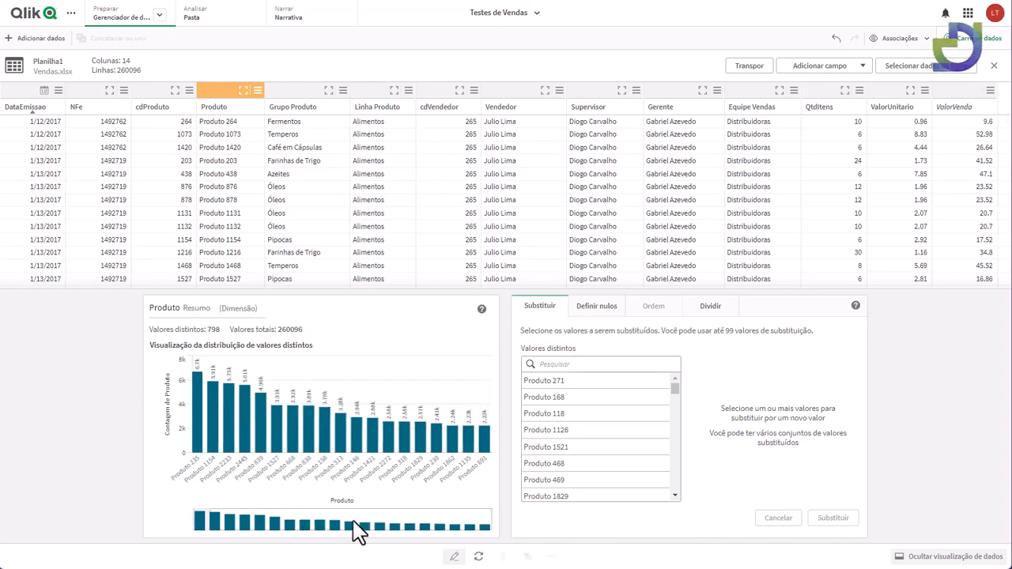
pyautogui.click(299, 99)
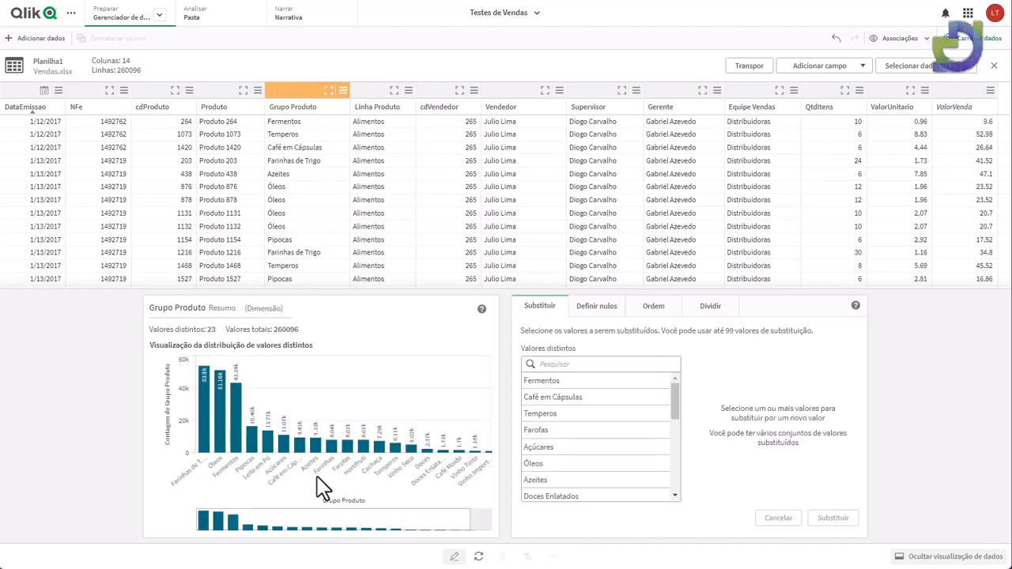
pyautogui.click(599, 307)
pyautogui.click(653, 307)
pyautogui.click(723, 312)
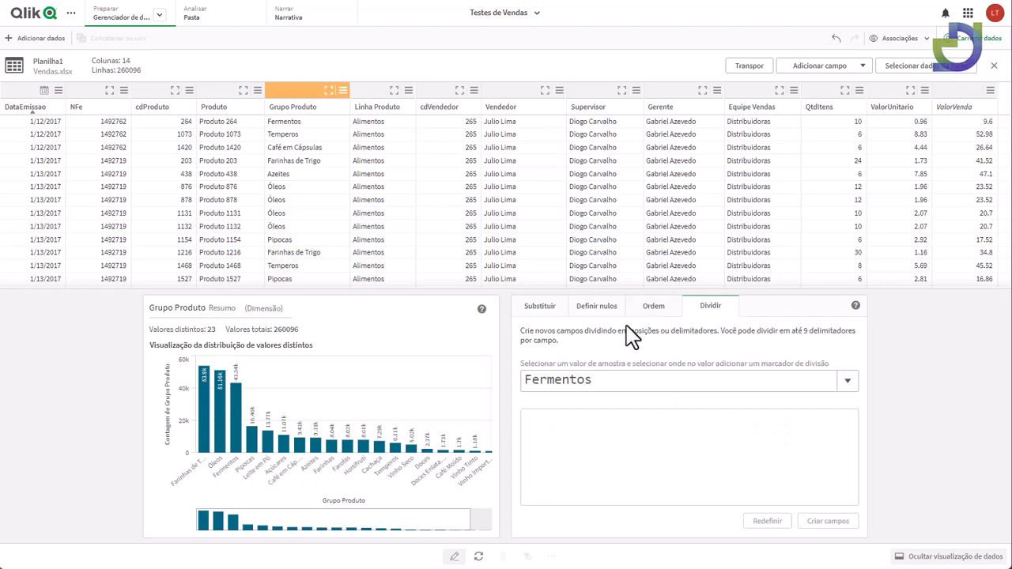
pyautogui.click(546, 312)
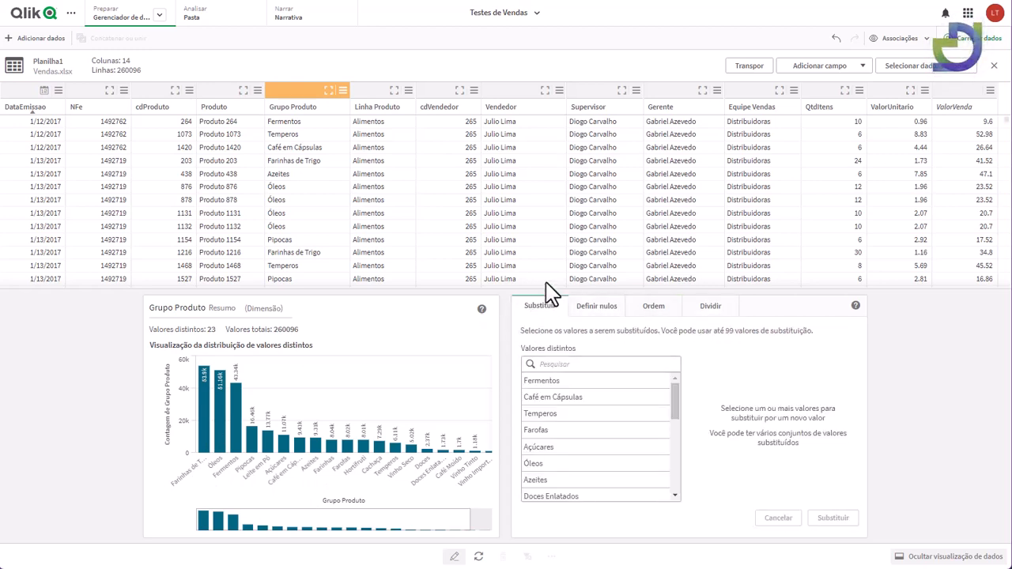
# - Switch the QtdItens field summary from measure to dimension, and examine the cdProduto and NFe field summaries
pyautogui.click(821, 95)
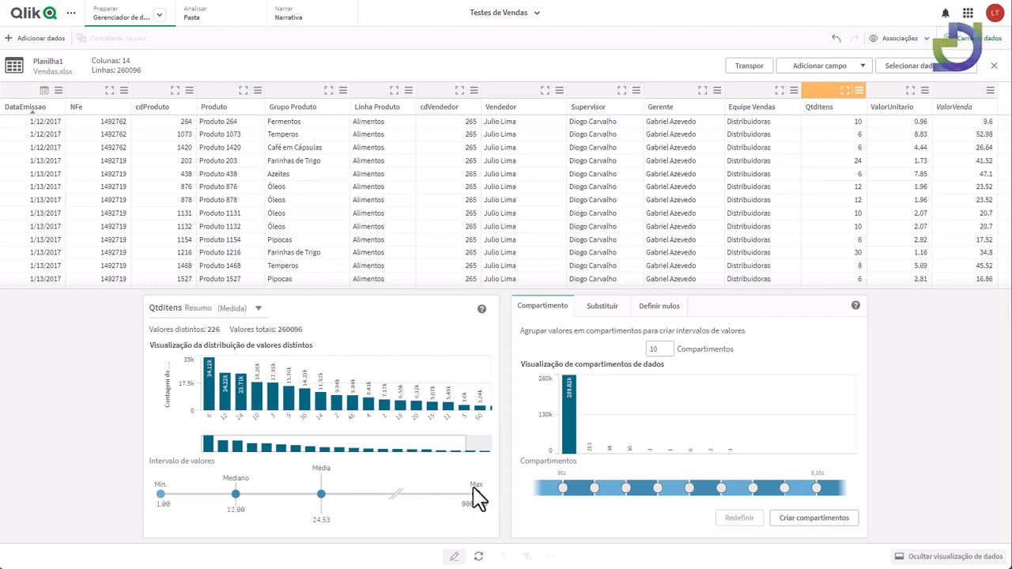
pyautogui.click(259, 313)
pyautogui.click(249, 328)
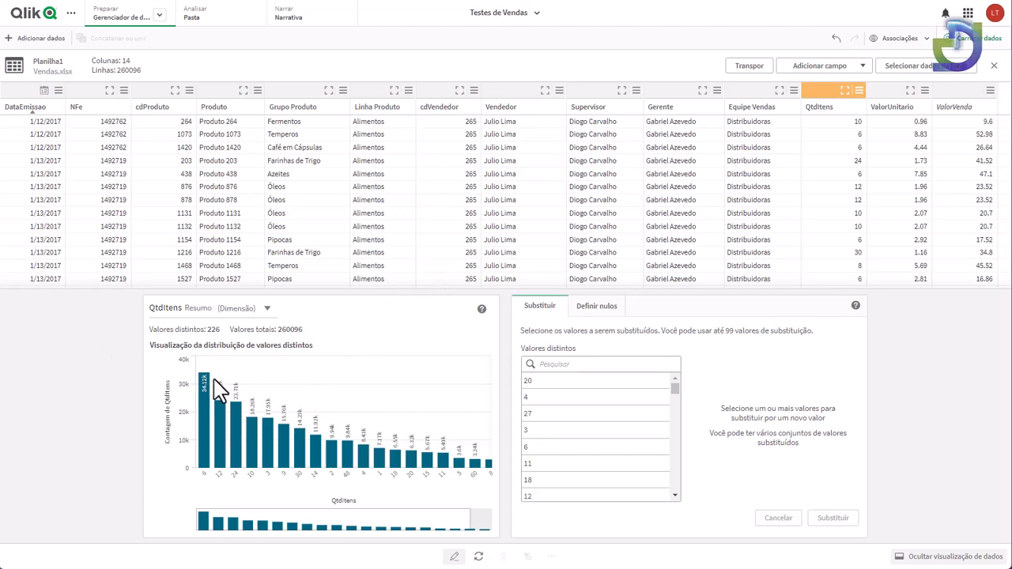
pyautogui.moveTo(211, 484)
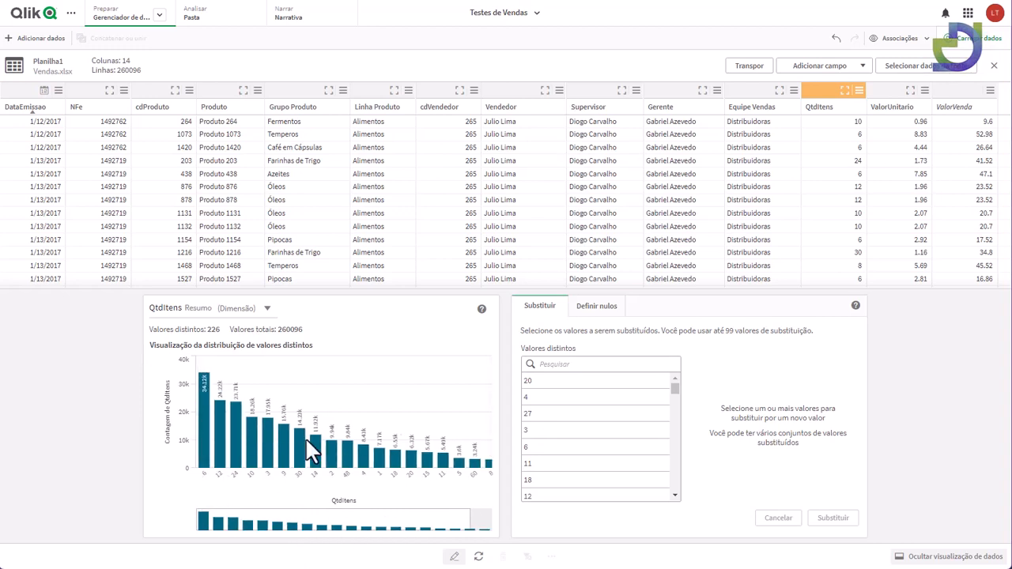
pyautogui.click(154, 107)
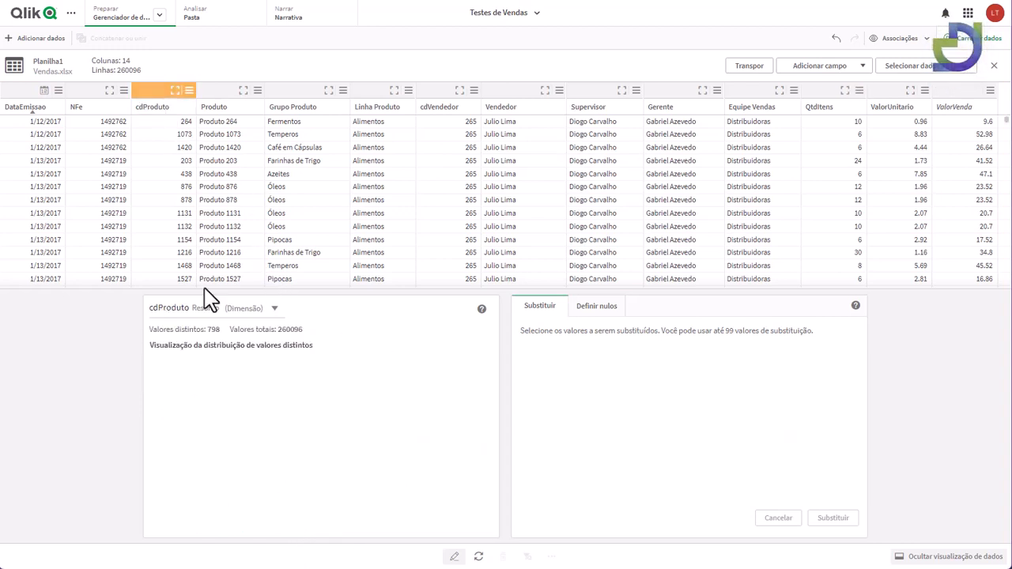
pyautogui.click(79, 103)
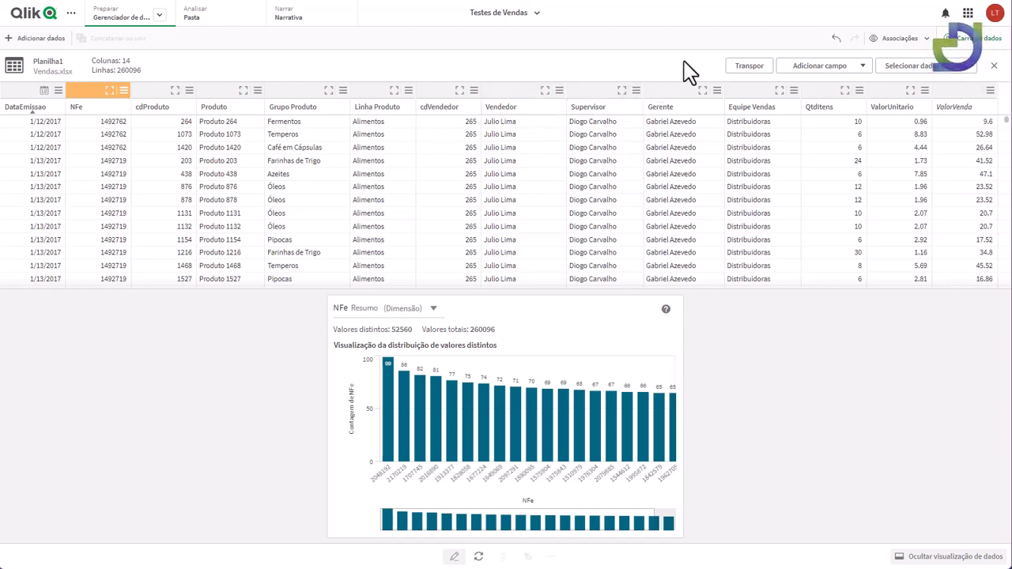
# - Load the prepared data into the app, go to the new sheet and start exploring the data with Insight Advisor
pyautogui.click(983, 47)
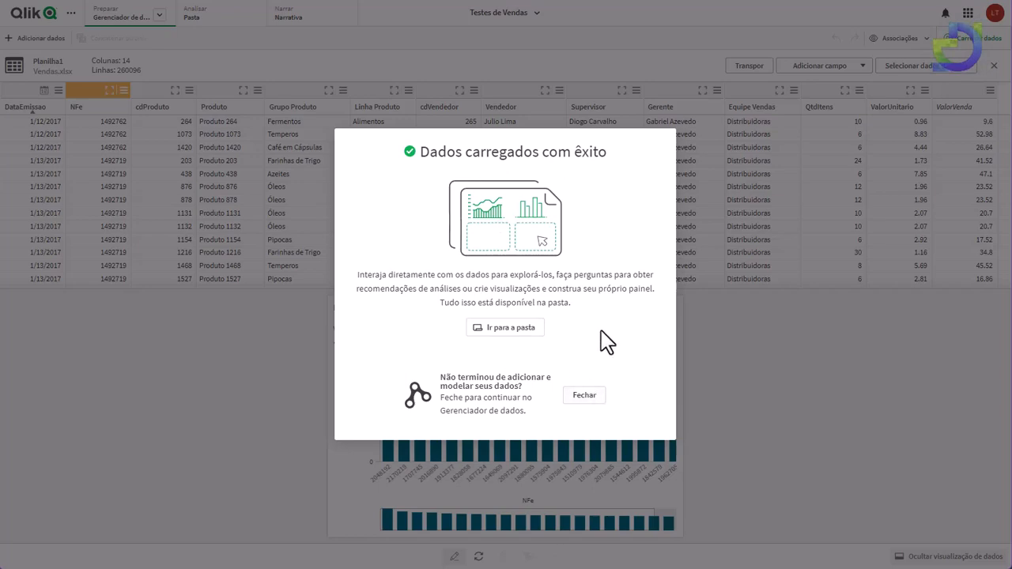
pyautogui.click(510, 327)
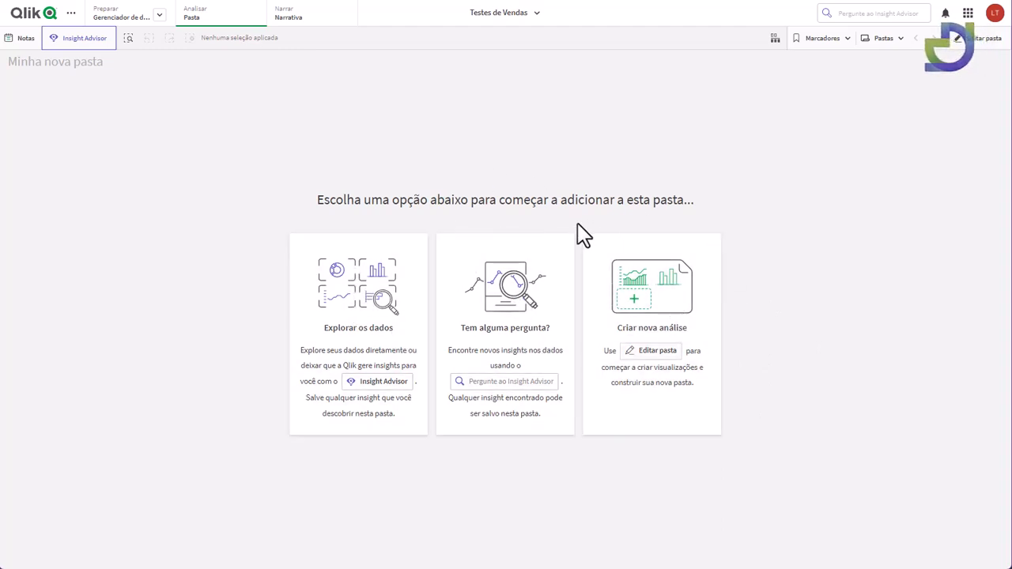
pyautogui.click(358, 337)
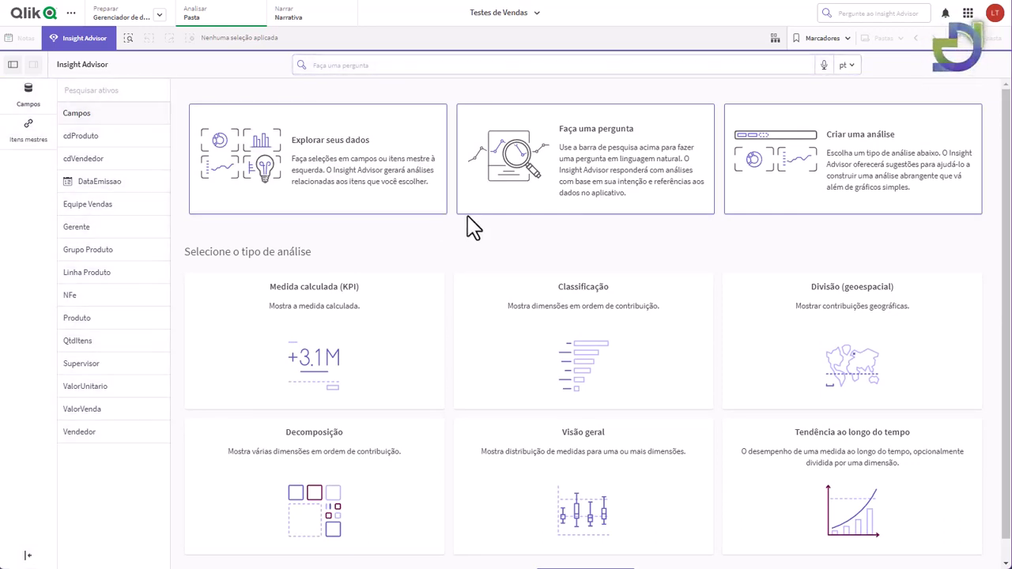
# - Create a Classificação analysis with the sum of ValorVenda as the measure and Produto as the dimension
pyautogui.scroll(-1, 586, 316)
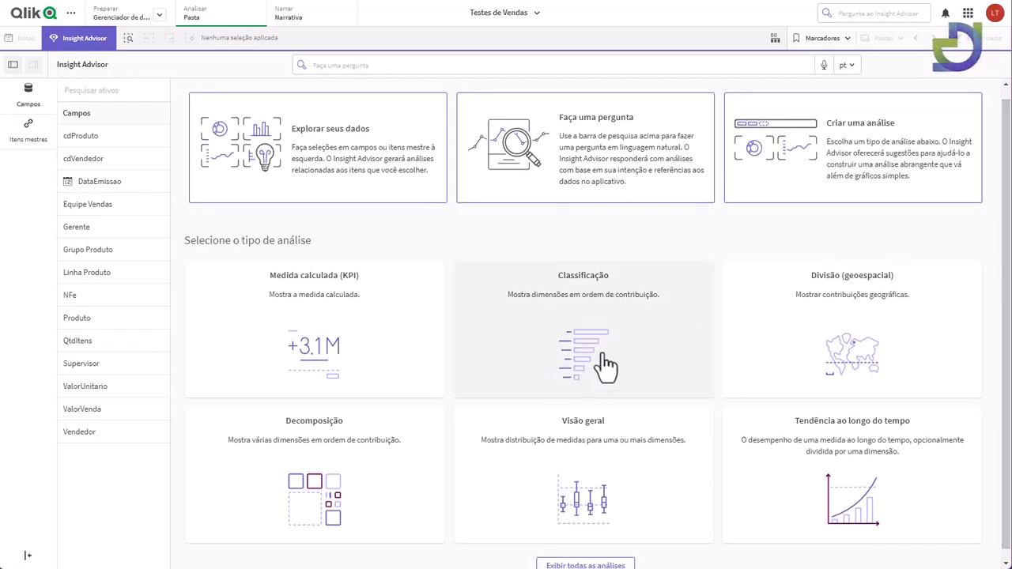
pyautogui.scroll(-1, 589, 316)
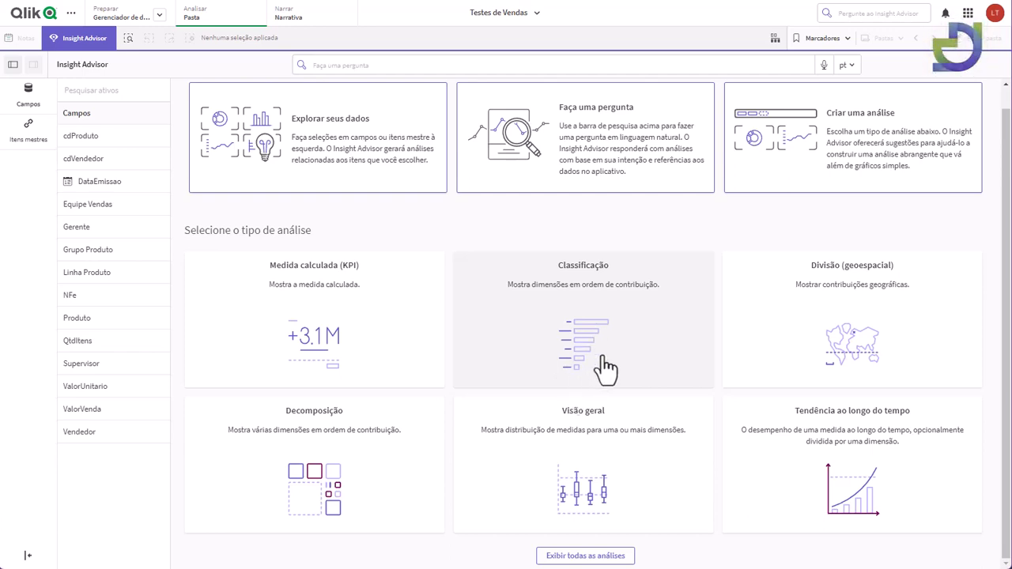
pyautogui.click(591, 328)
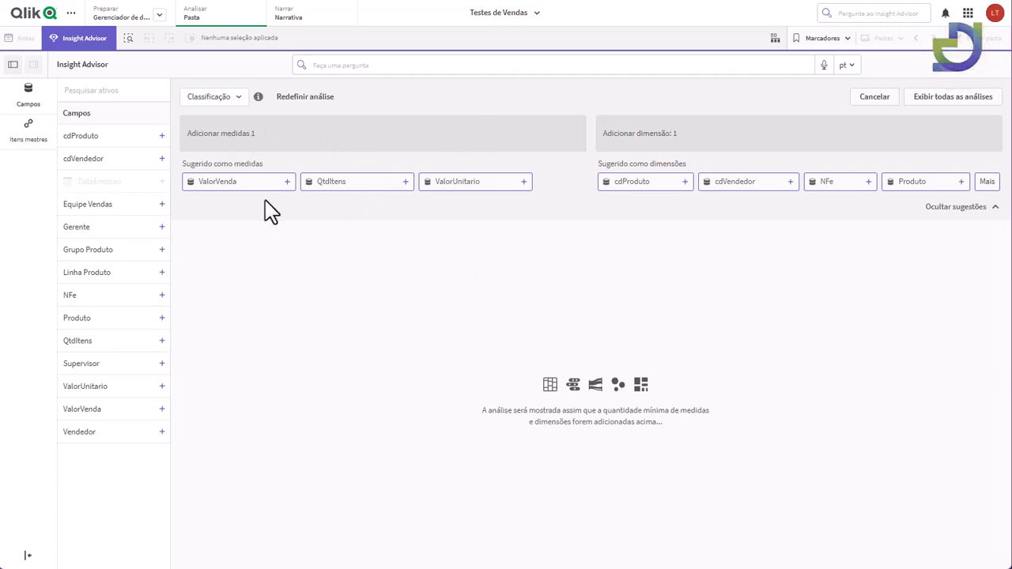
pyautogui.click(288, 181)
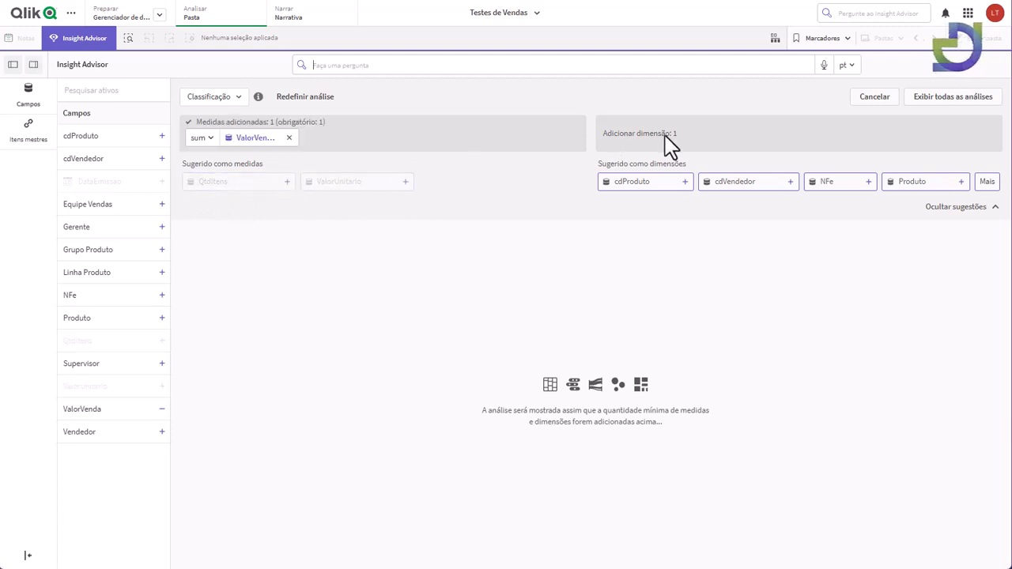
pyautogui.click(962, 183)
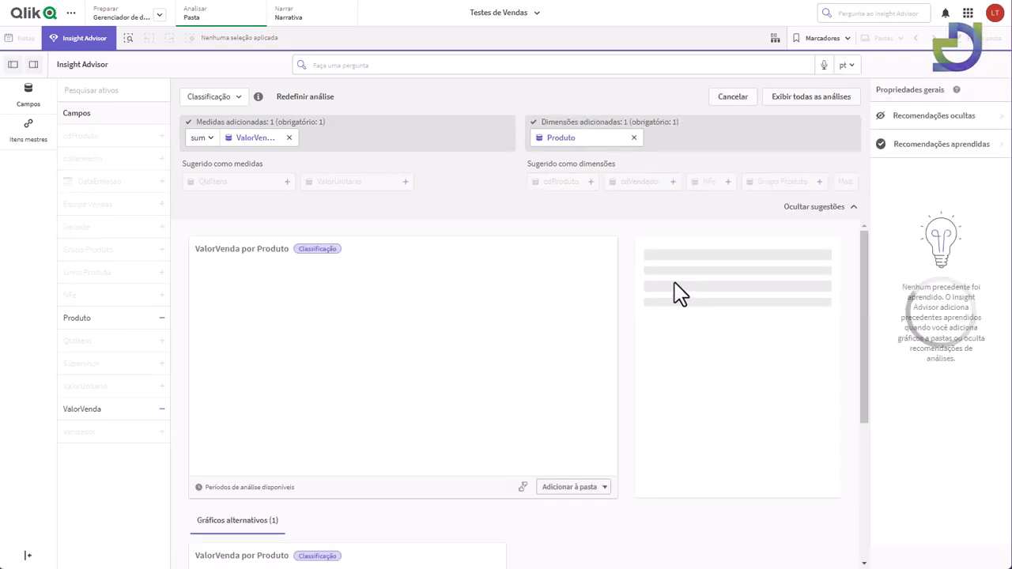
# - Review the generated ValorVenda por Produto charts and add the bar chart to the sheet Minha nova pasta
pyautogui.moveTo(866, 241)
pyautogui.mouseDown()
pyautogui.moveTo(850, 295)
pyautogui.moveTo(862, 250)
pyautogui.mouseUp()
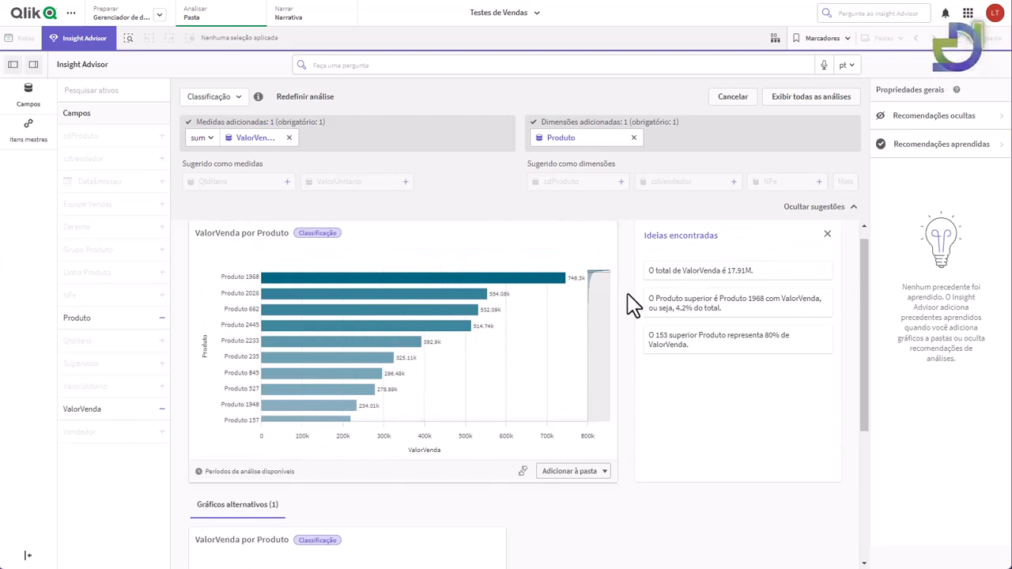
pyautogui.moveTo(400, 313)
pyautogui.scroll(-3, 862, 364)
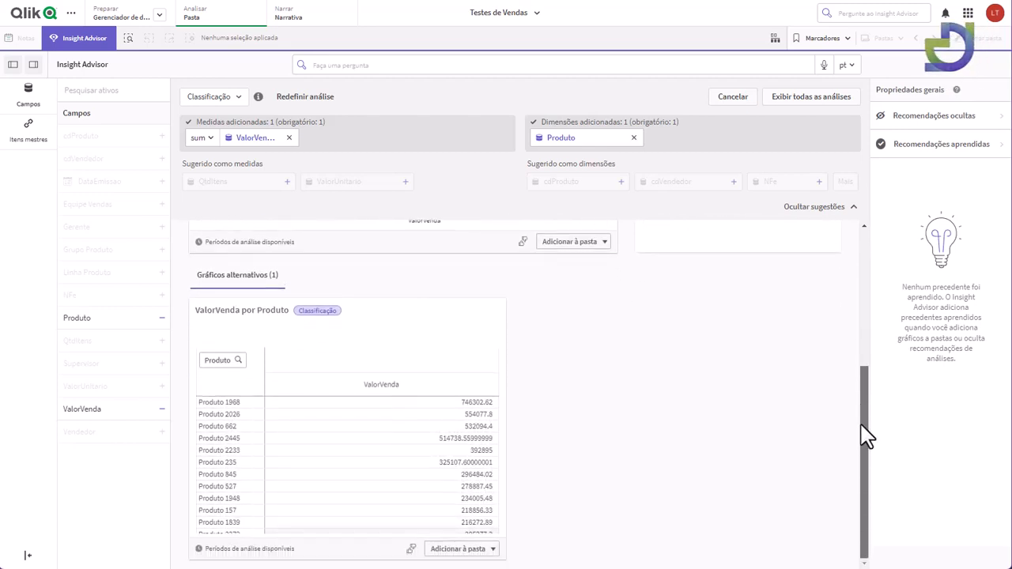
pyautogui.moveTo(863, 435); pyautogui.dragTo(861, 276)
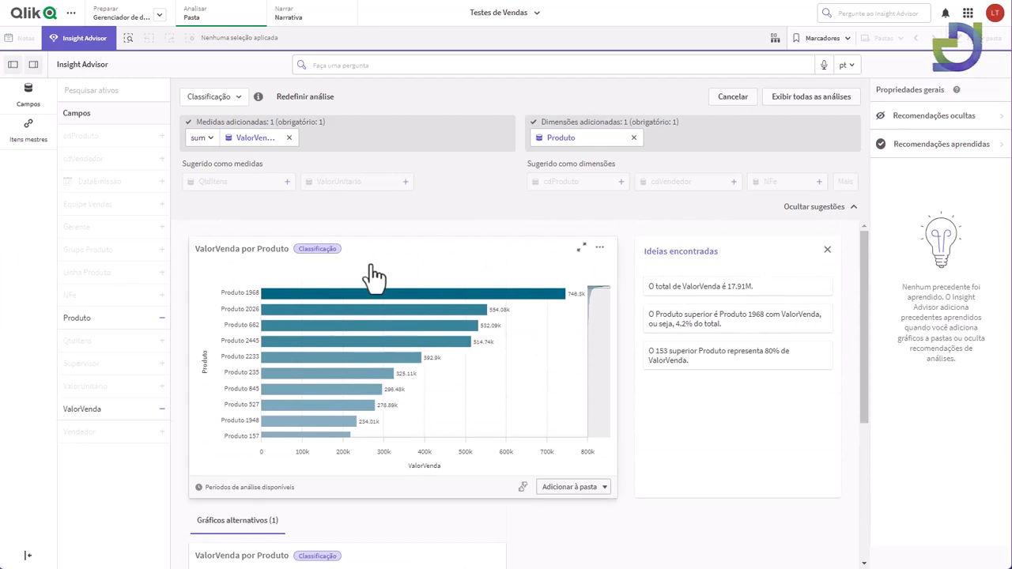
pyautogui.click(580, 492)
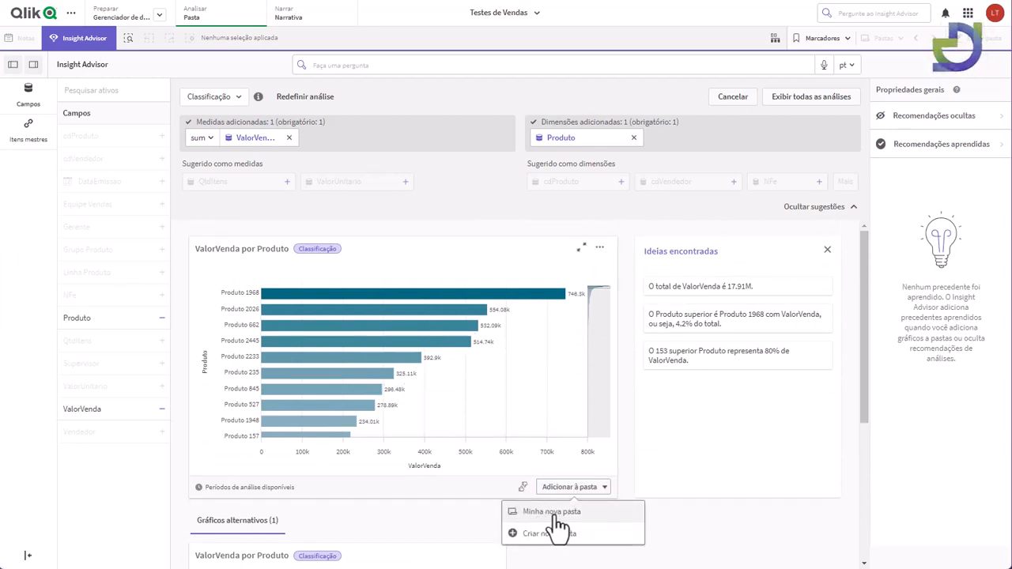
pyautogui.click(538, 534)
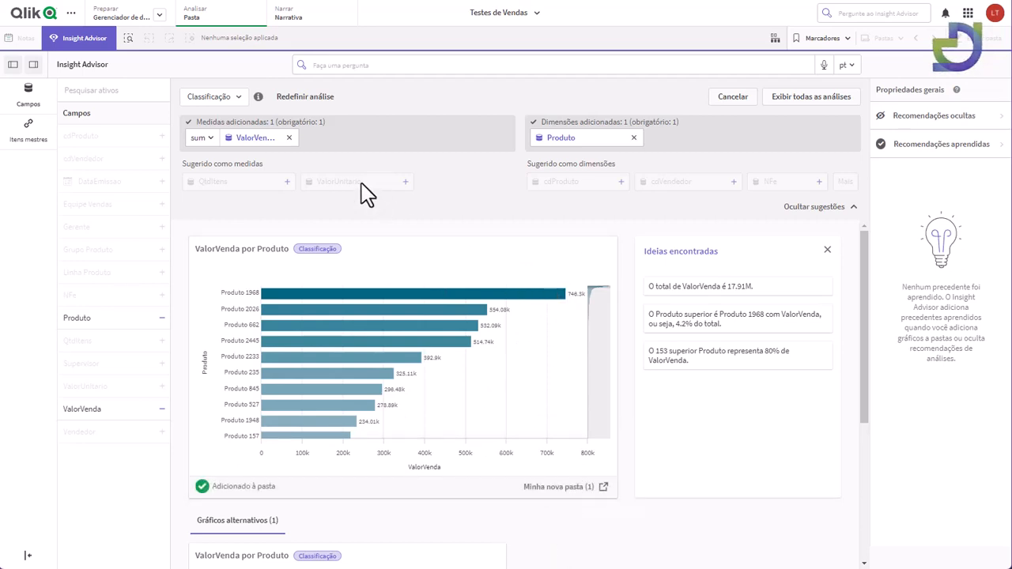
# - Leave the Classificação analysis and browse the full list of available analysis types
pyautogui.click(205, 98)
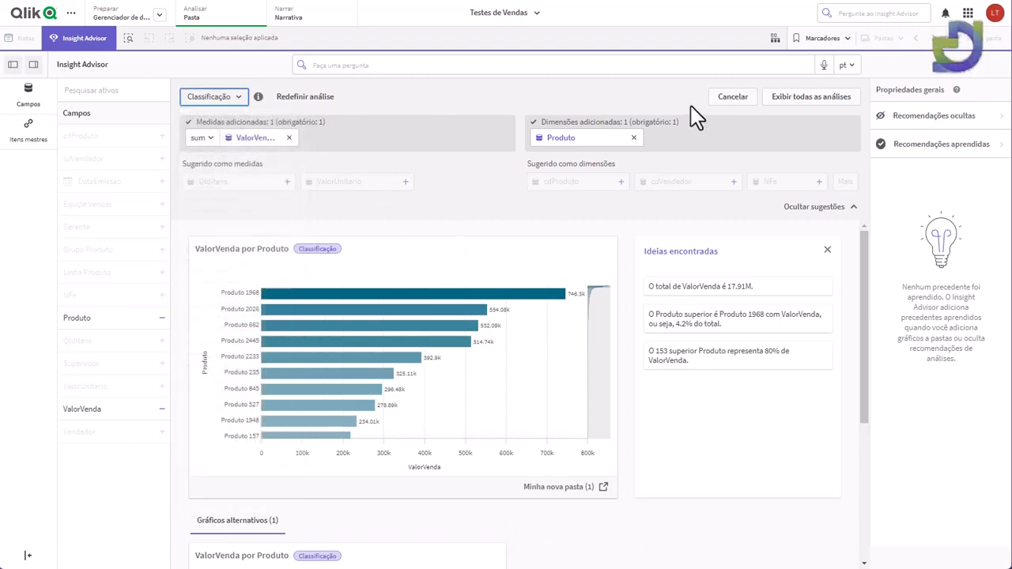
pyautogui.click(732, 98)
pyautogui.scroll(-1, 443, 423)
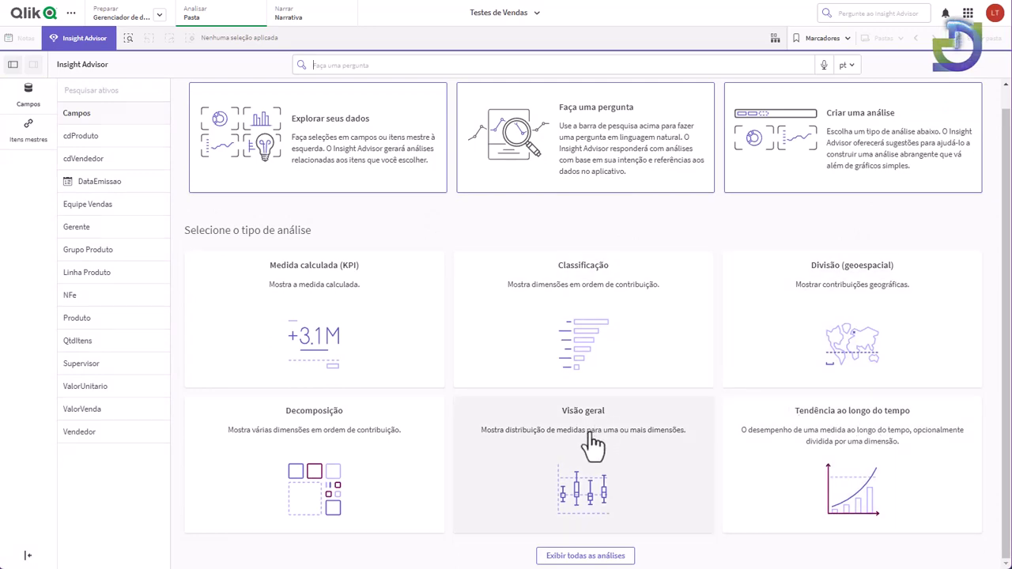
pyautogui.click(596, 557)
pyautogui.scroll(-2, 696, 403)
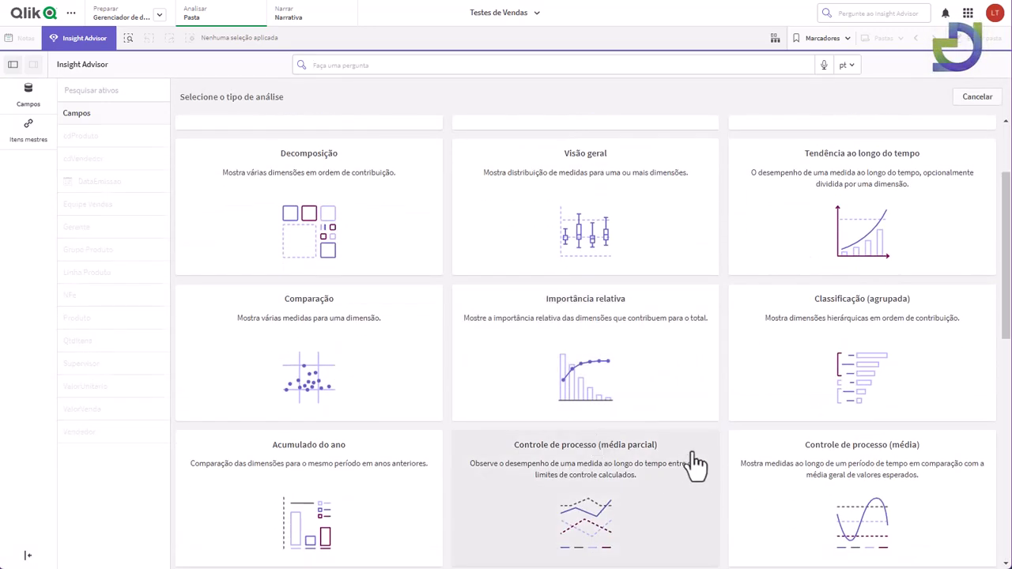
pyautogui.scroll(2, 703, 414)
pyautogui.scroll(-2, 732, 443)
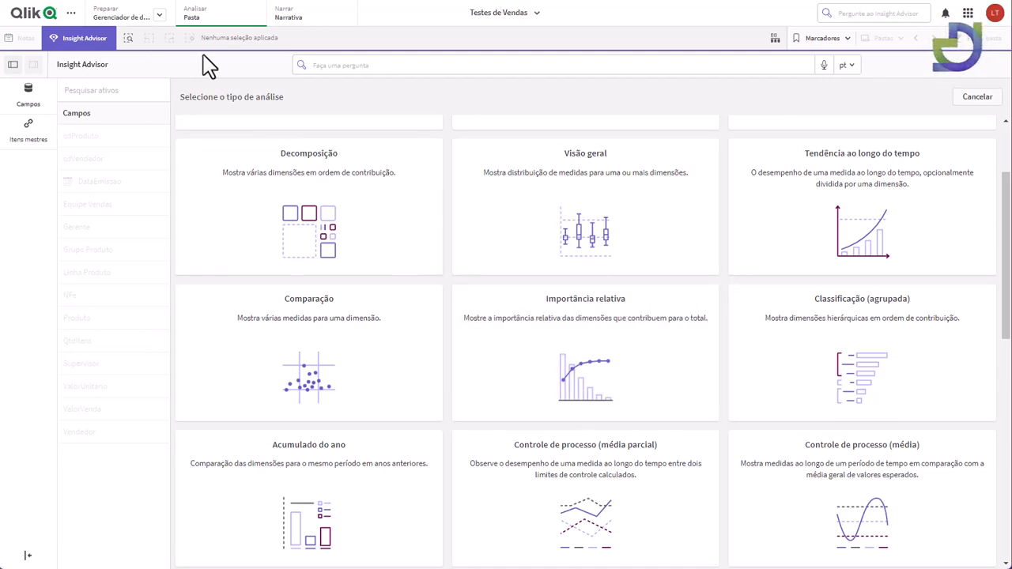
# - Create an Importância relativa analysis with the sum of ValorVenda as the measure and Supervisor as the dimension
pyautogui.click(591, 352)
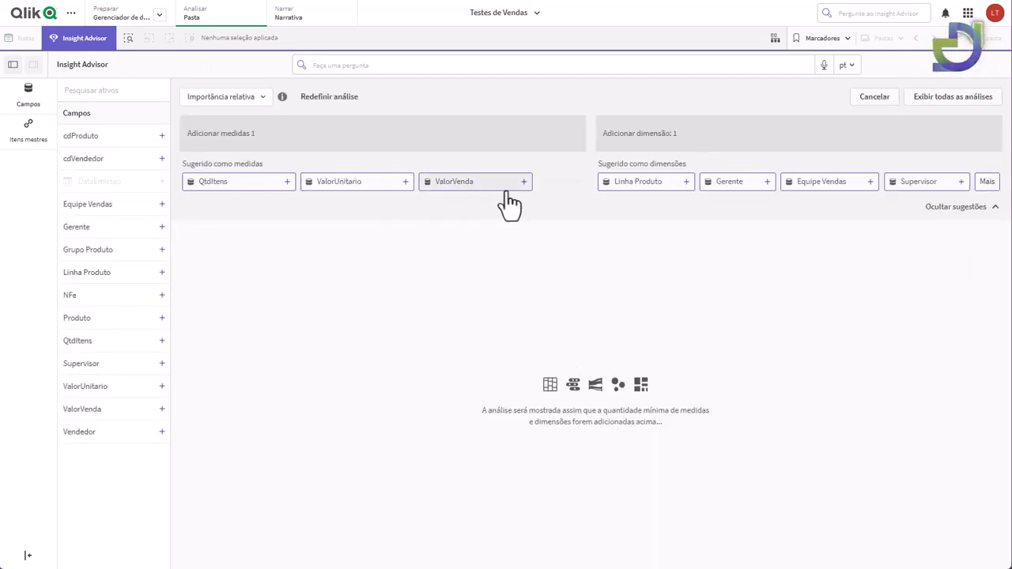
pyautogui.click(524, 187)
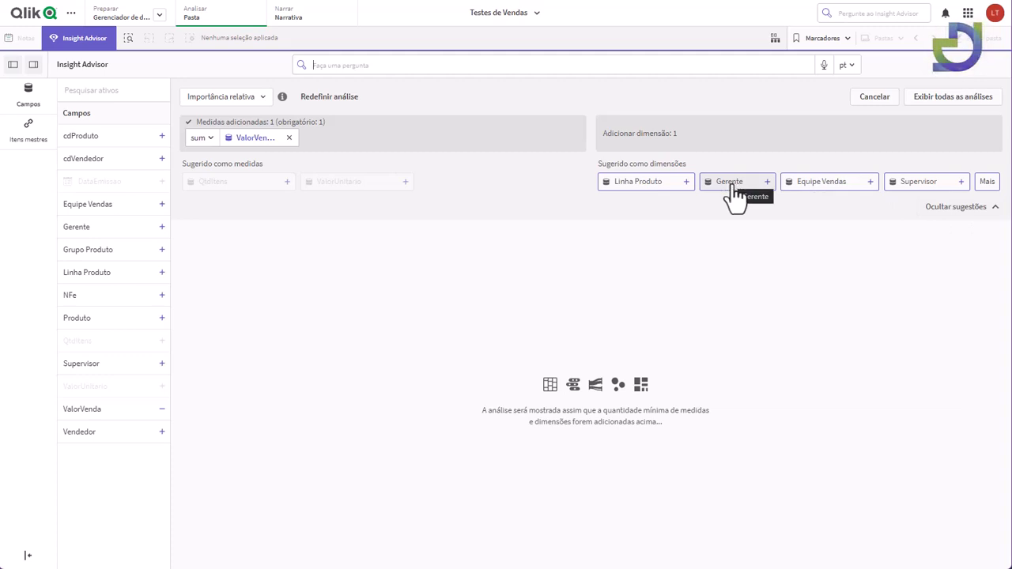
pyautogui.click(961, 184)
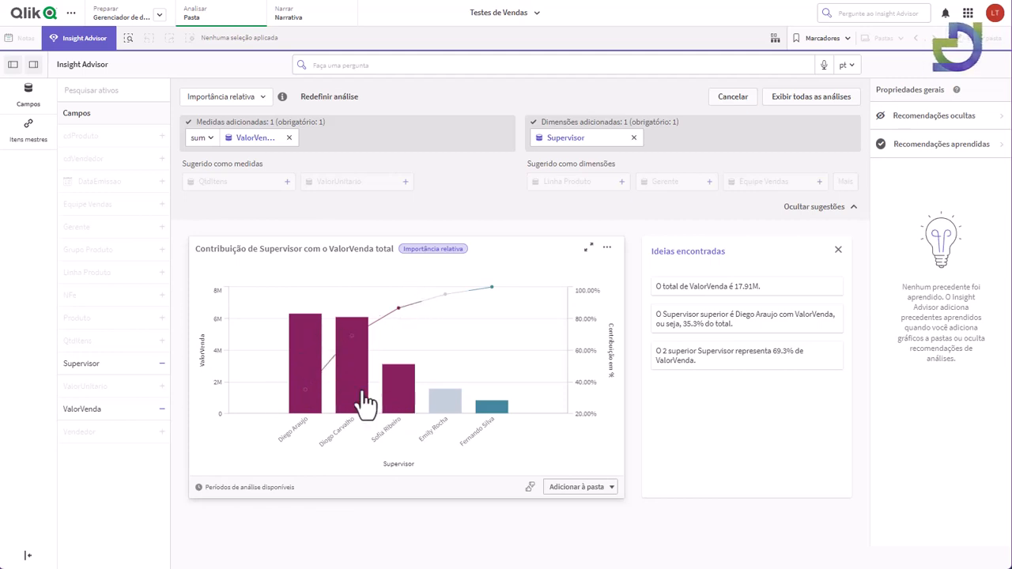
# - Set the Supervisor contribution chart's primary limit to 70% and select its secondary limit
pyautogui.click(516, 271)
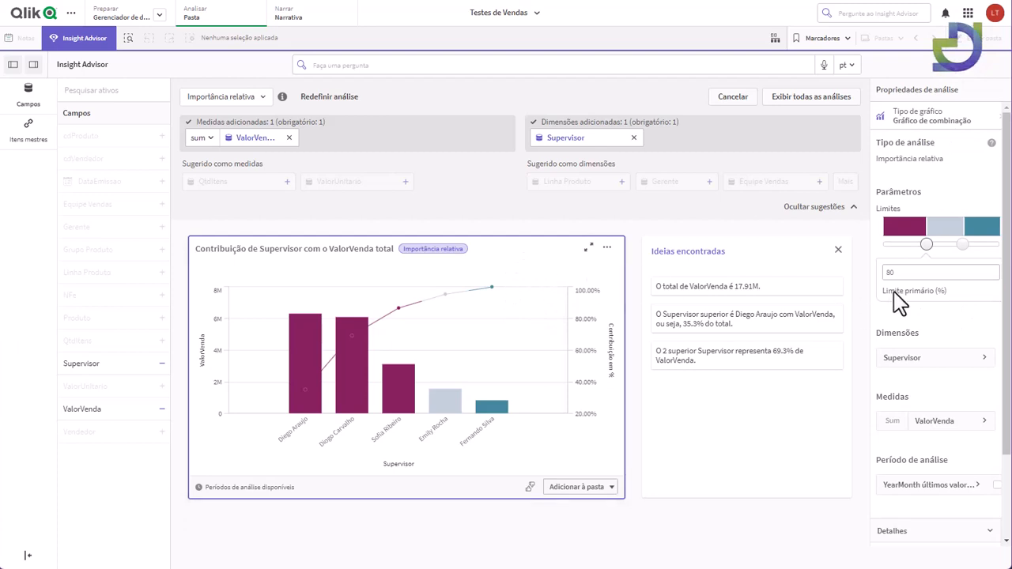
pyautogui.click(903, 273)
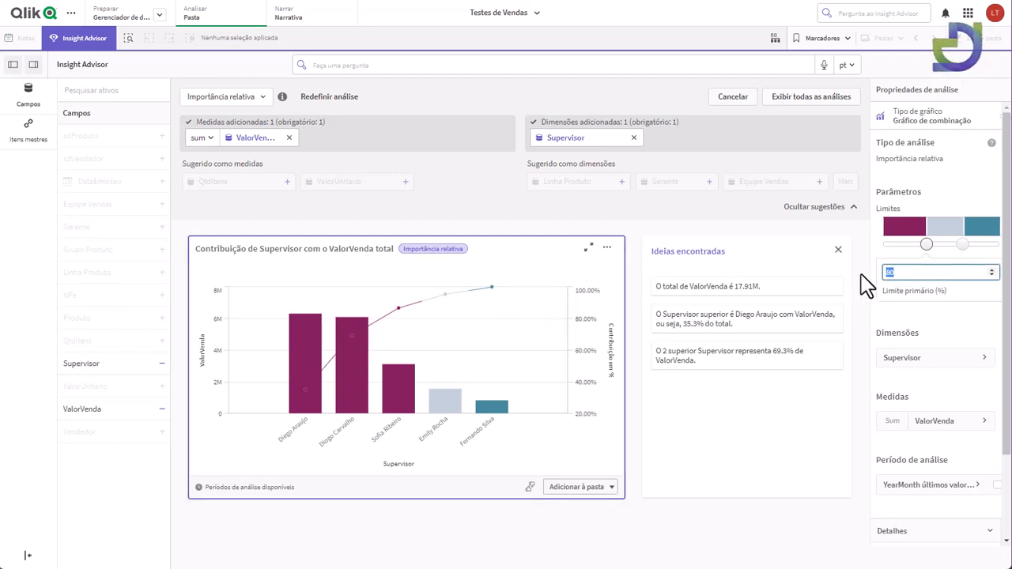
pyautogui.moveTo(926, 246); pyautogui.dragTo(892, 249)
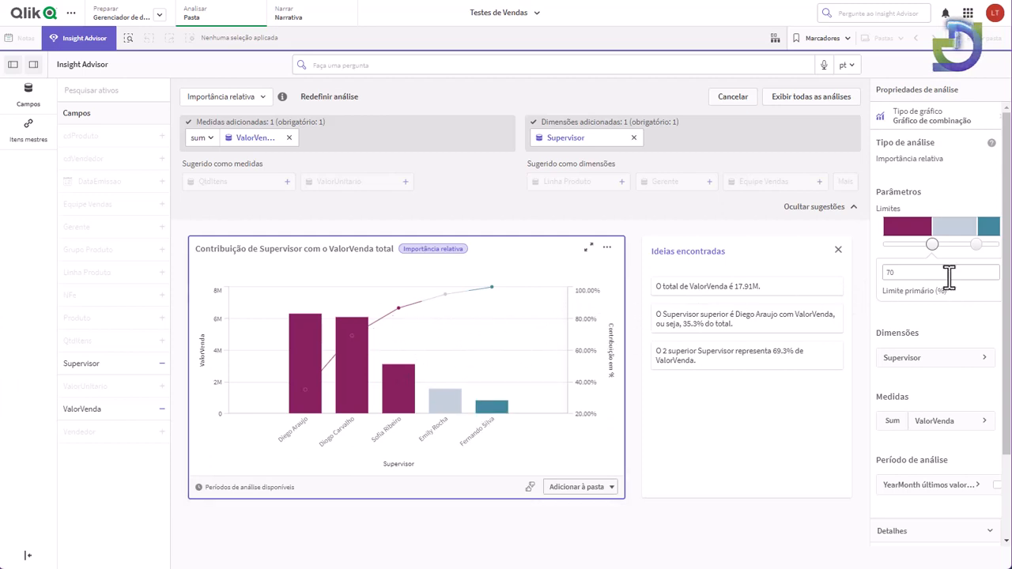
pyautogui.click(977, 245)
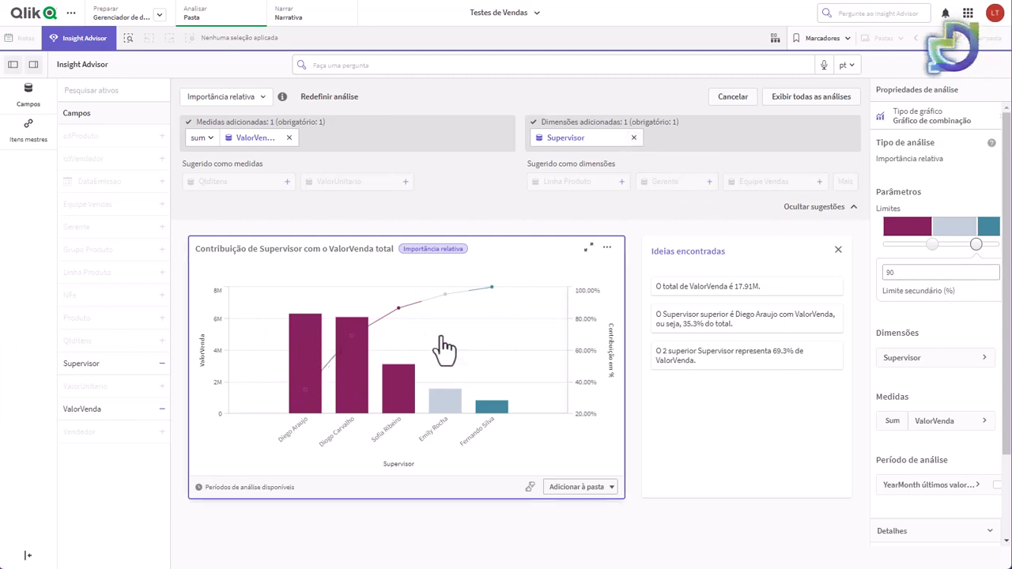
# - Replace the Supervisor dimension of the Importância relativa analysis with Produto
pyautogui.click(633, 138)
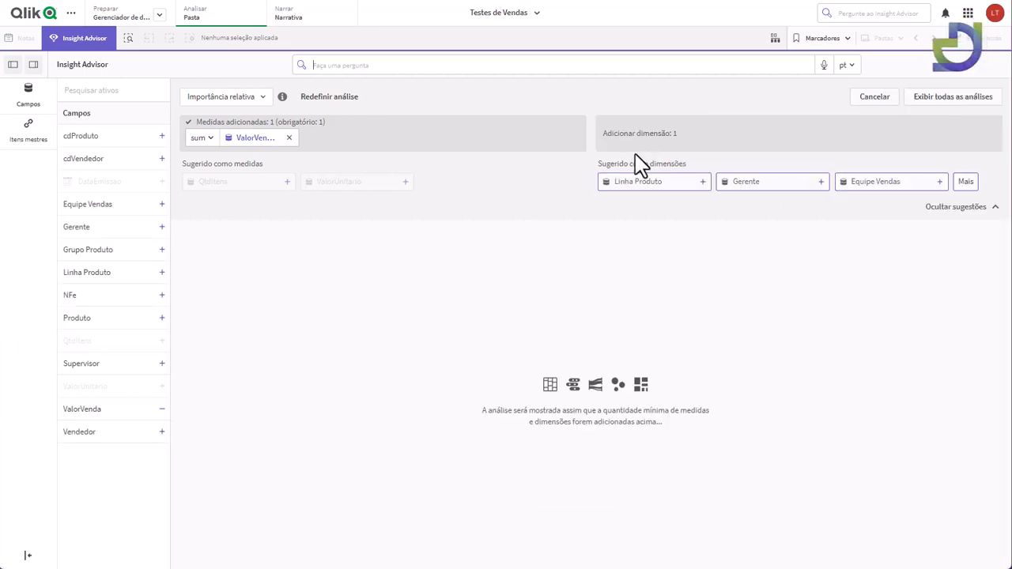
pyautogui.click(966, 183)
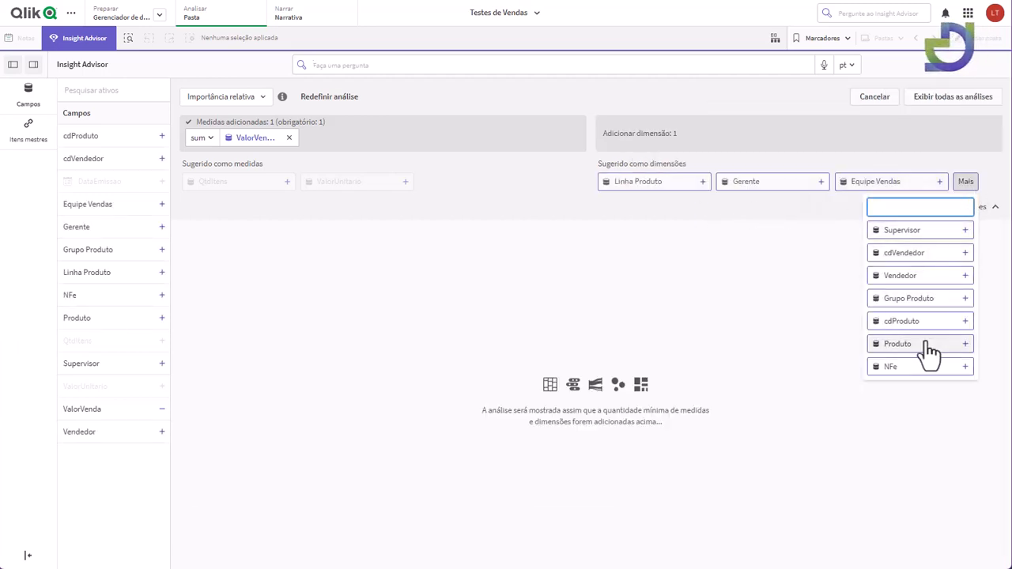
pyautogui.click(897, 344)
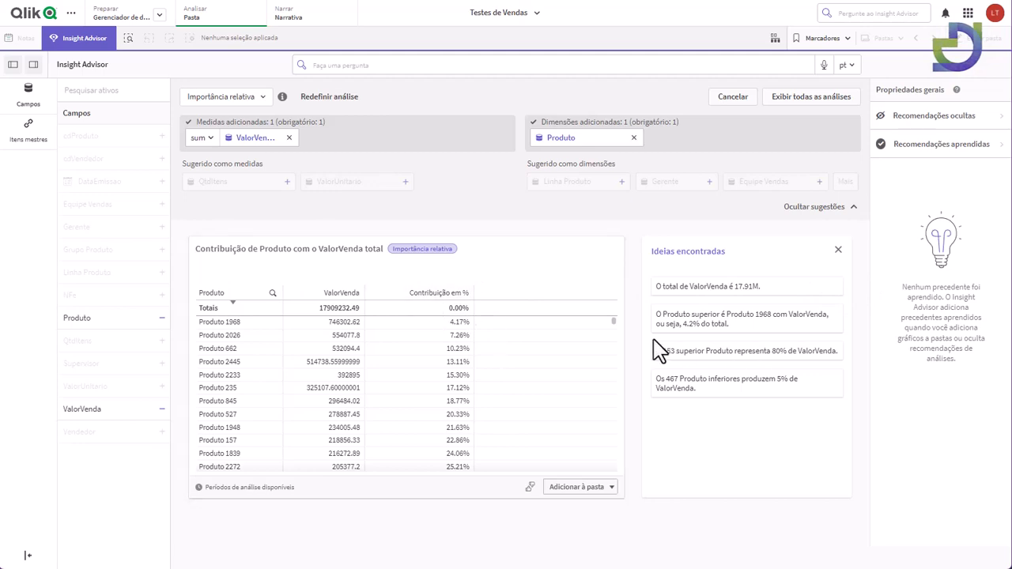
# - Examine the product contribution table, following the cumulative contribution percentages down past the 80% and 95% marks
pyautogui.moveTo(613, 320)
pyautogui.mouseDown()
pyautogui.moveTo(612, 424)
pyautogui.moveTo(615, 320)
pyautogui.mouseUp()
pyautogui.click(357, 314)
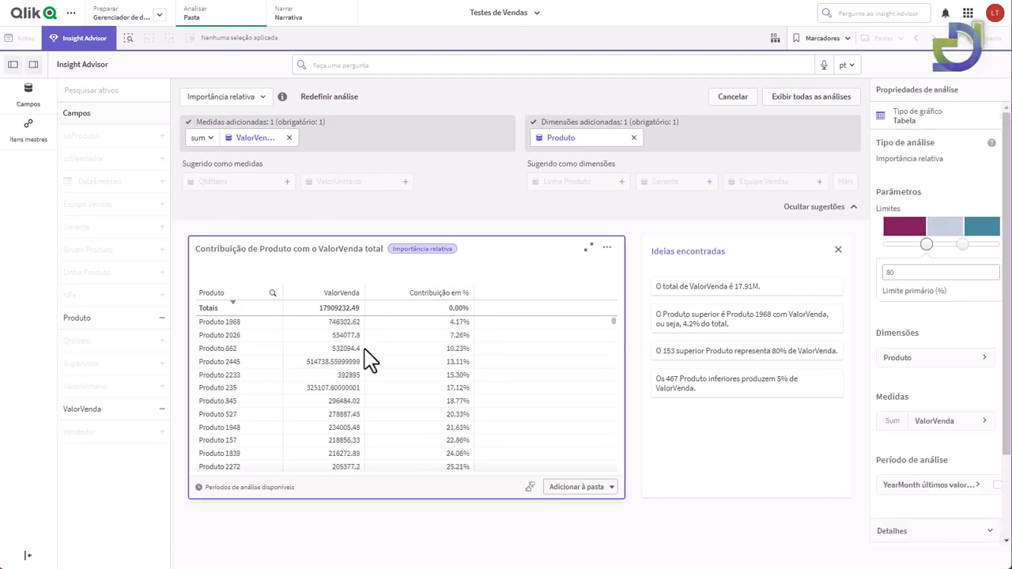
pyautogui.scroll(-10, 368, 340)
pyautogui.scroll(-15, 373, 355)
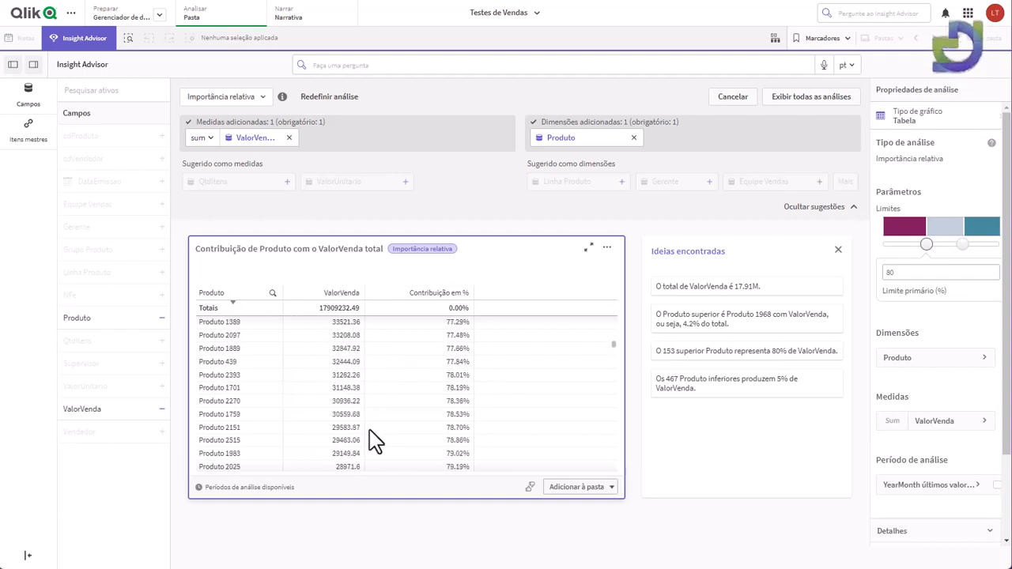
pyautogui.scroll(-15, 378, 416)
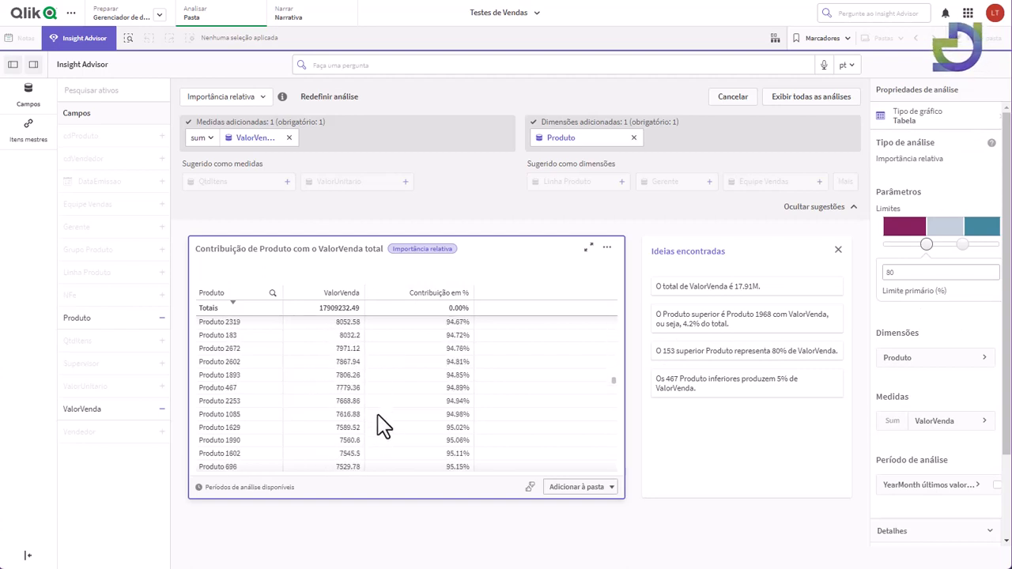
# - Examine the remaining rows of the product contribution table down to its end and return to the first rows
pyautogui.scroll(-10, 385, 422)
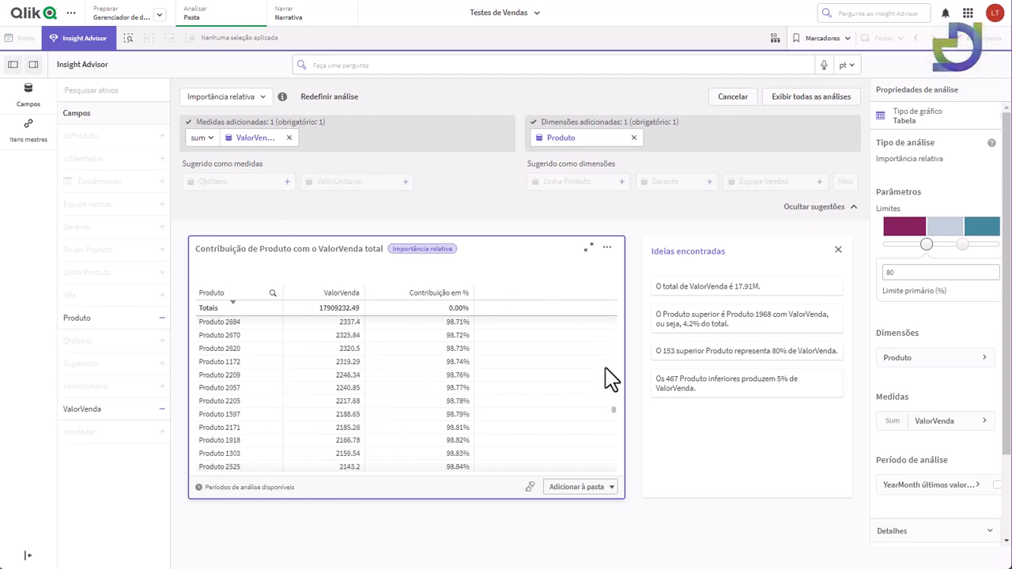
pyautogui.scroll(-15, 615, 419)
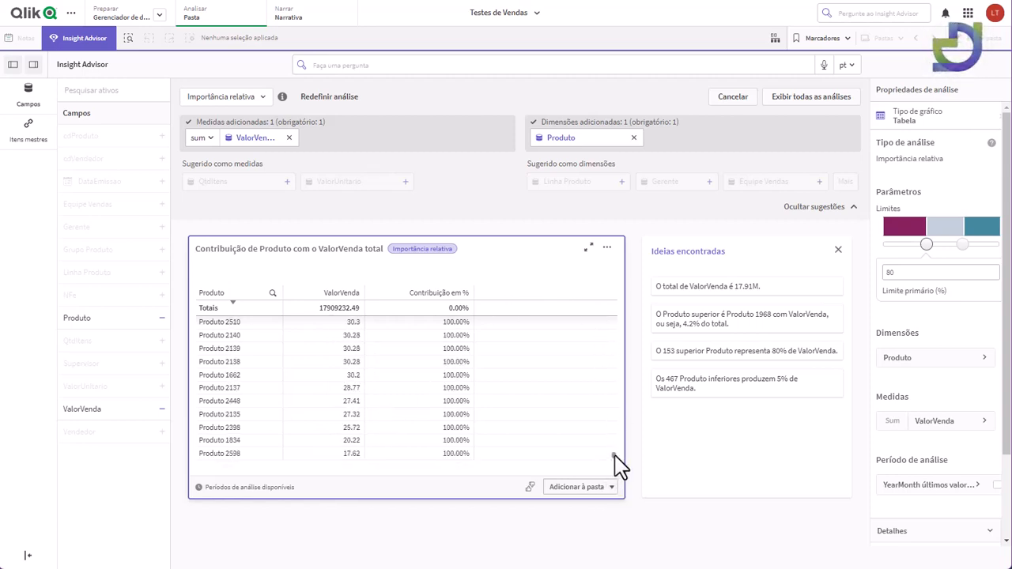
pyautogui.moveTo(616, 458); pyautogui.dragTo(612, 327)
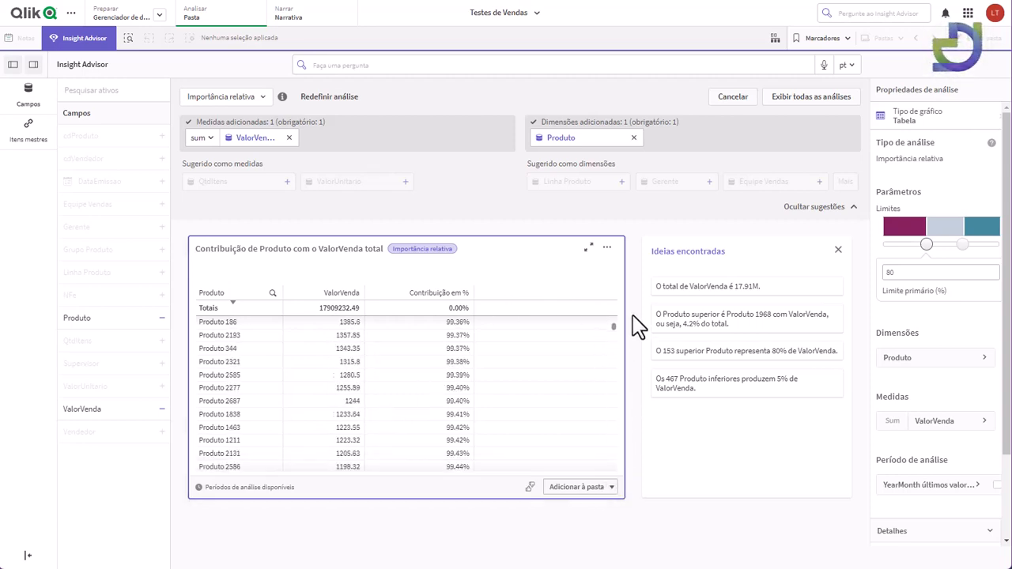
pyautogui.click(529, 273)
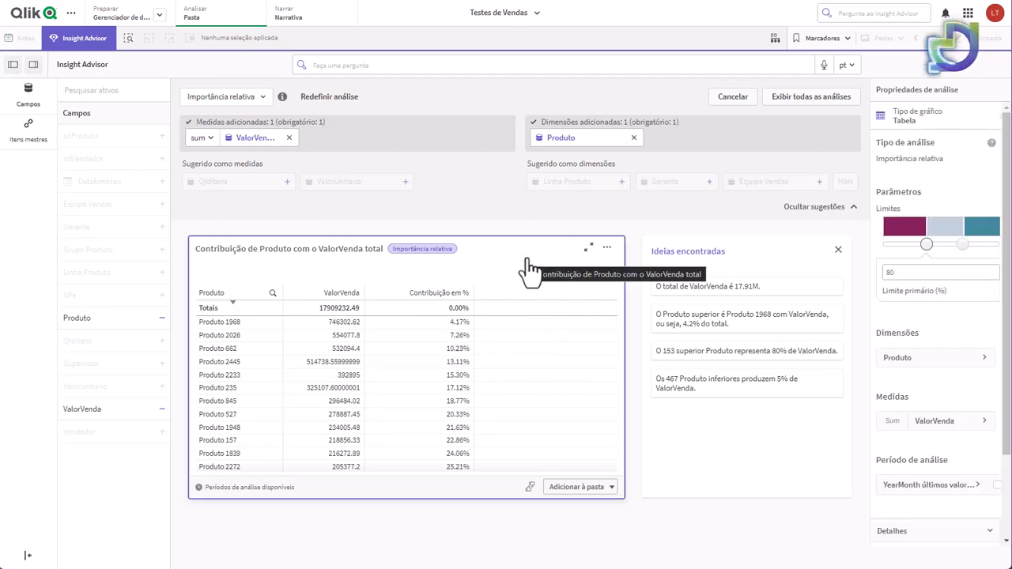
pyautogui.click(439, 304)
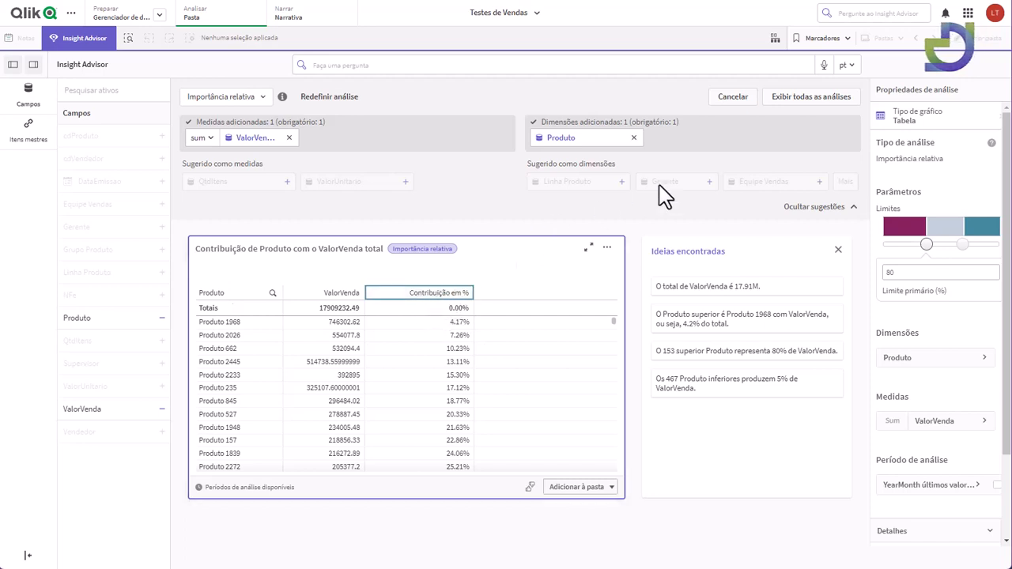
# - Replace the Produto dimension with Grupo Produto, add the contribution chart to the sheet Minha nova pasta (1), and leave the analysis
pyautogui.click(633, 137)
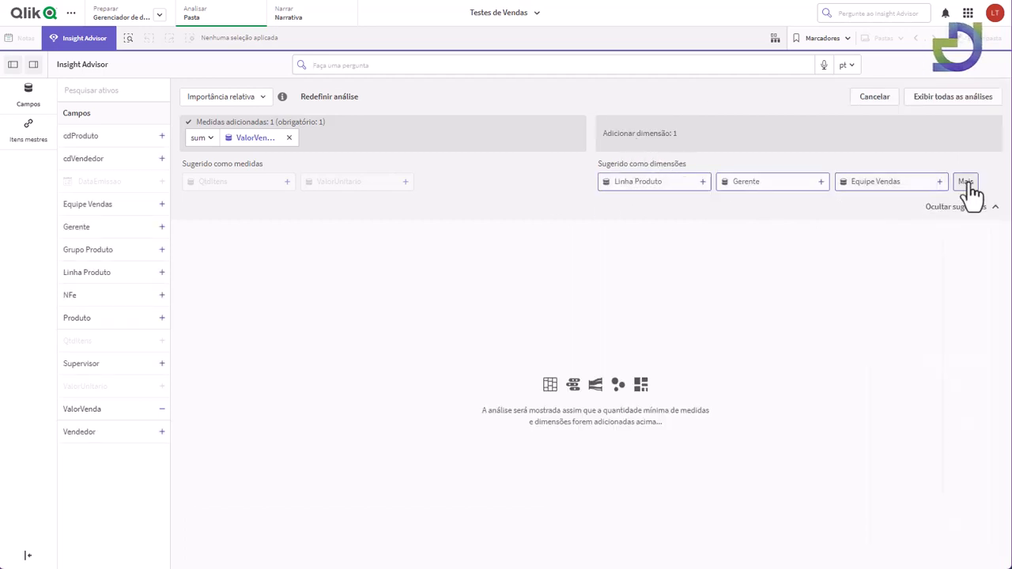
pyautogui.click(966, 184)
pyautogui.click(965, 299)
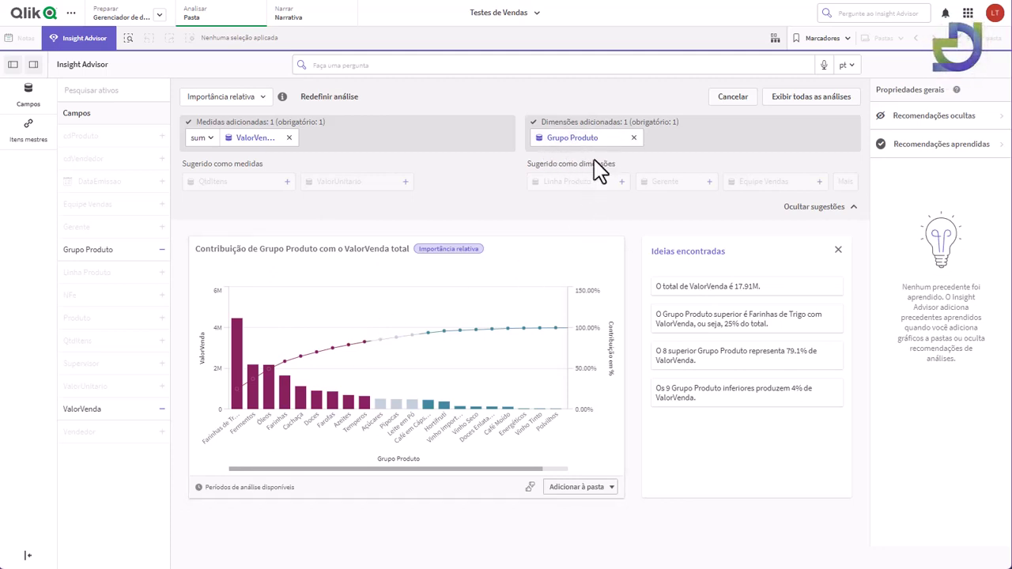
pyautogui.click(605, 487)
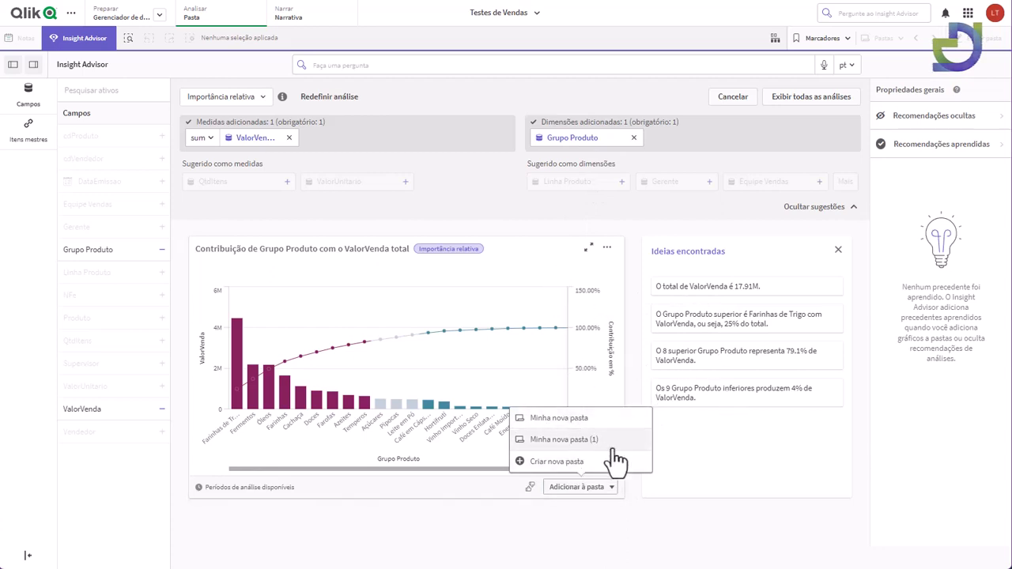
pyautogui.click(588, 441)
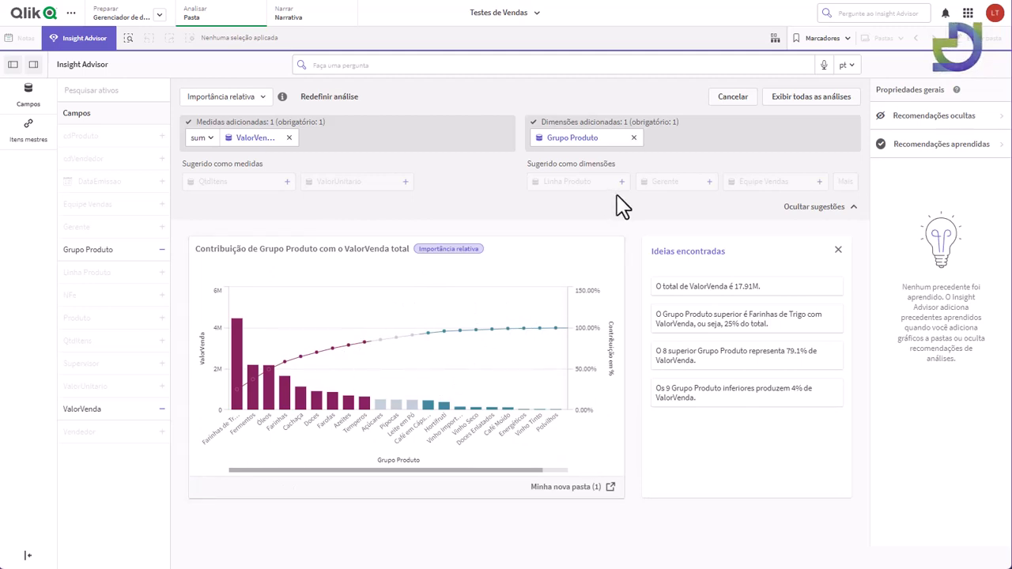
pyautogui.click(737, 98)
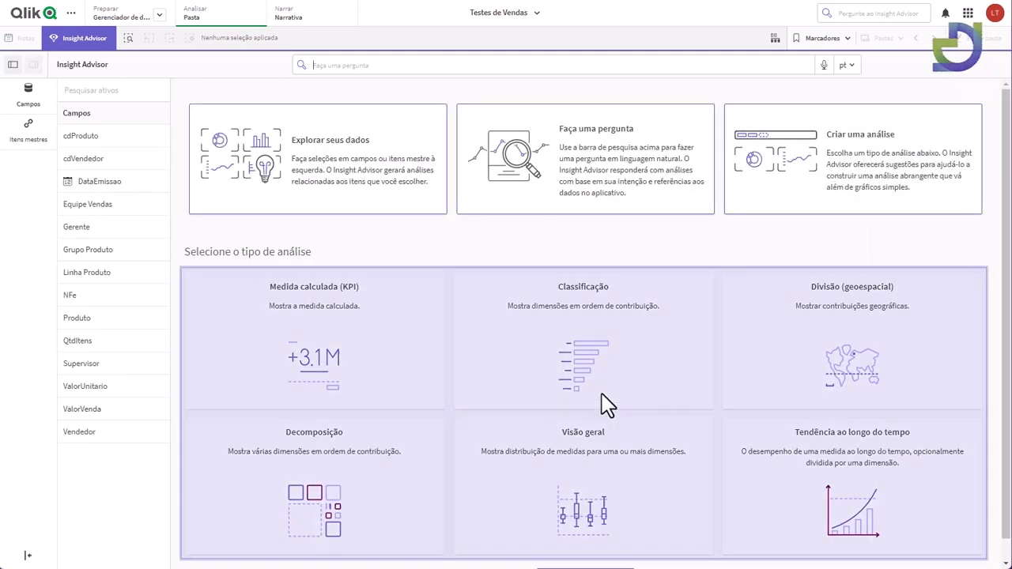
# - Create a Tendência com previsão analysis with the sum of ValorVenda over DataEmissao and select its chart for editing
pyautogui.scroll(-1, 606, 406)
pyautogui.click(616, 547)
pyautogui.scroll(-6, 618, 546)
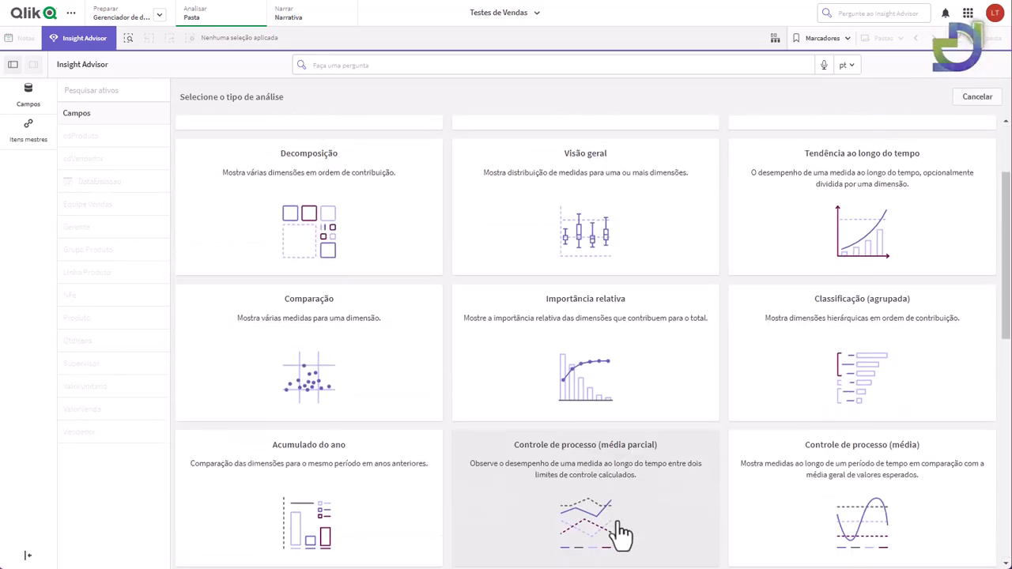
pyautogui.scroll(-3, 621, 532)
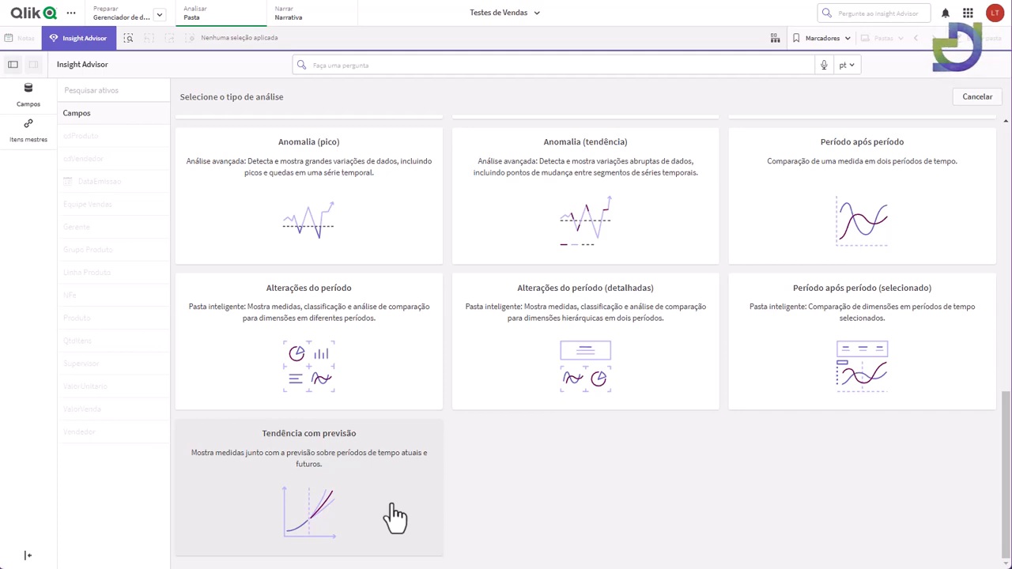
pyautogui.click(362, 493)
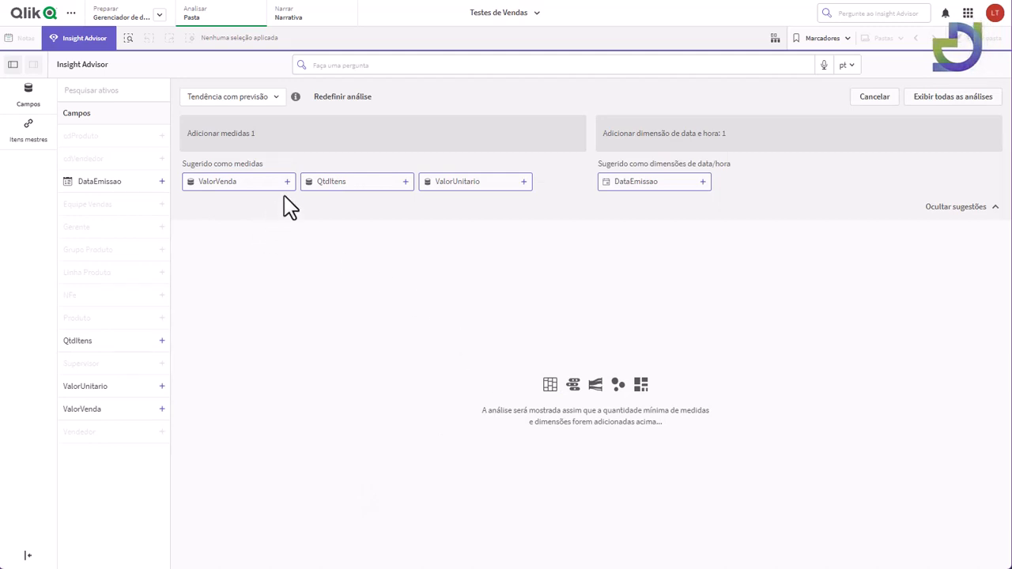
pyautogui.click(287, 183)
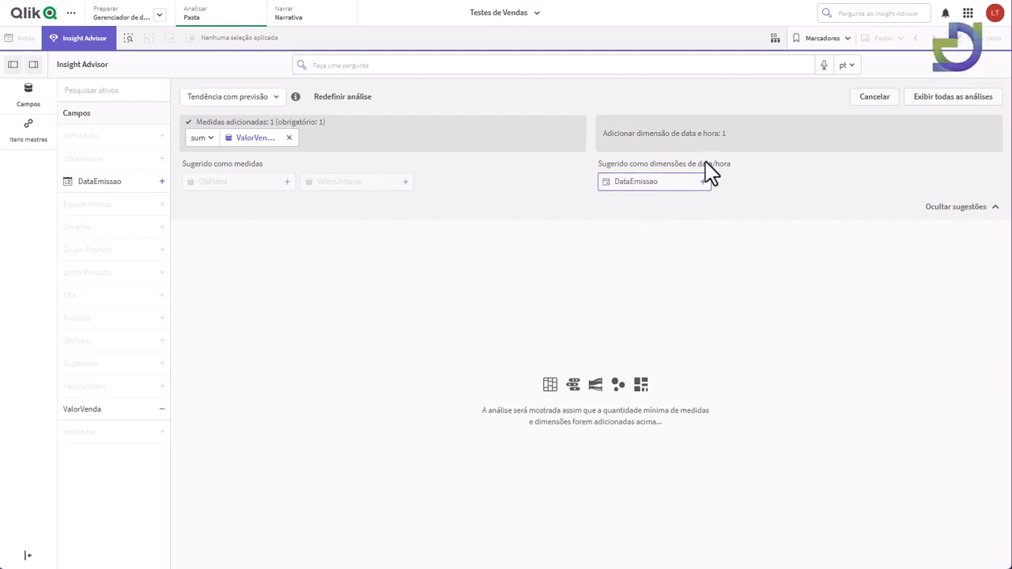
pyautogui.click(700, 182)
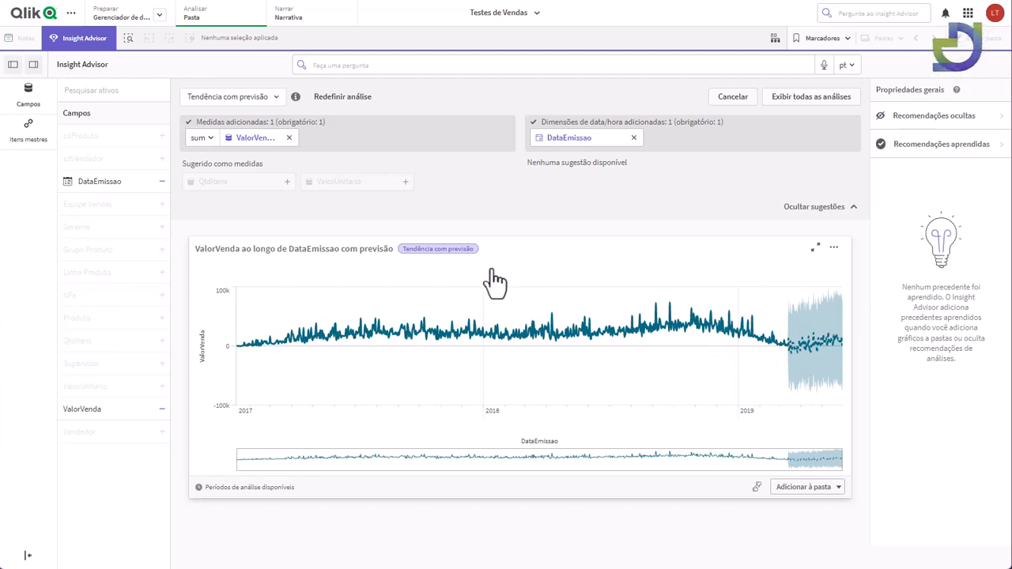
pyautogui.click(639, 272)
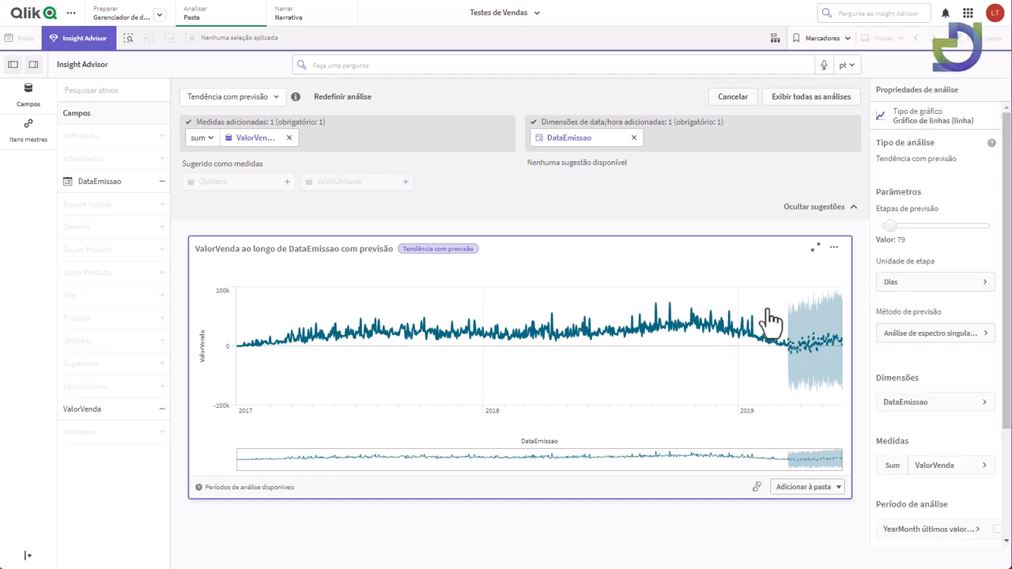
# - Try Meses as the forecast's step unit and switch it back to Dias
pyautogui.click(923, 284)
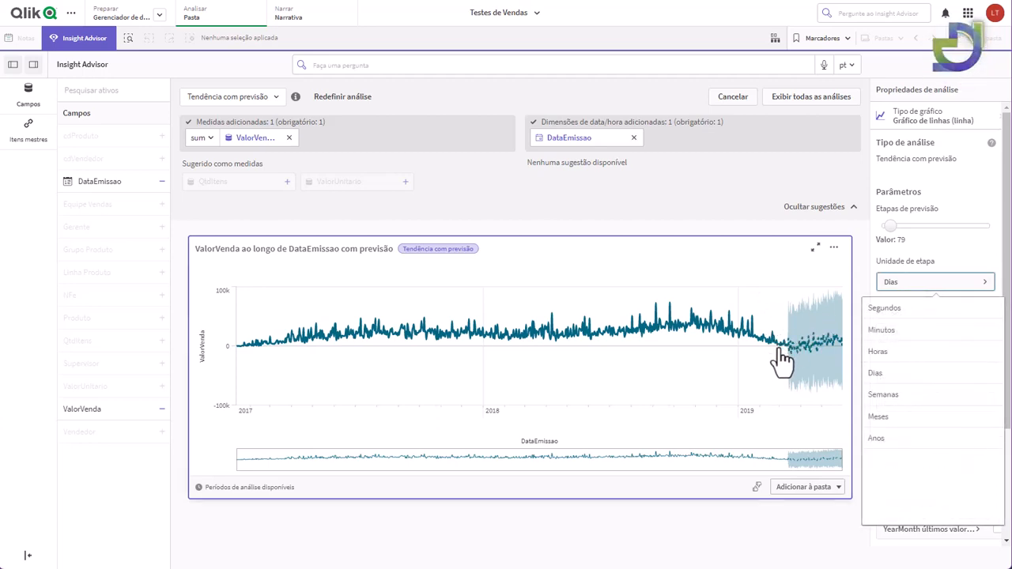
pyautogui.click(903, 417)
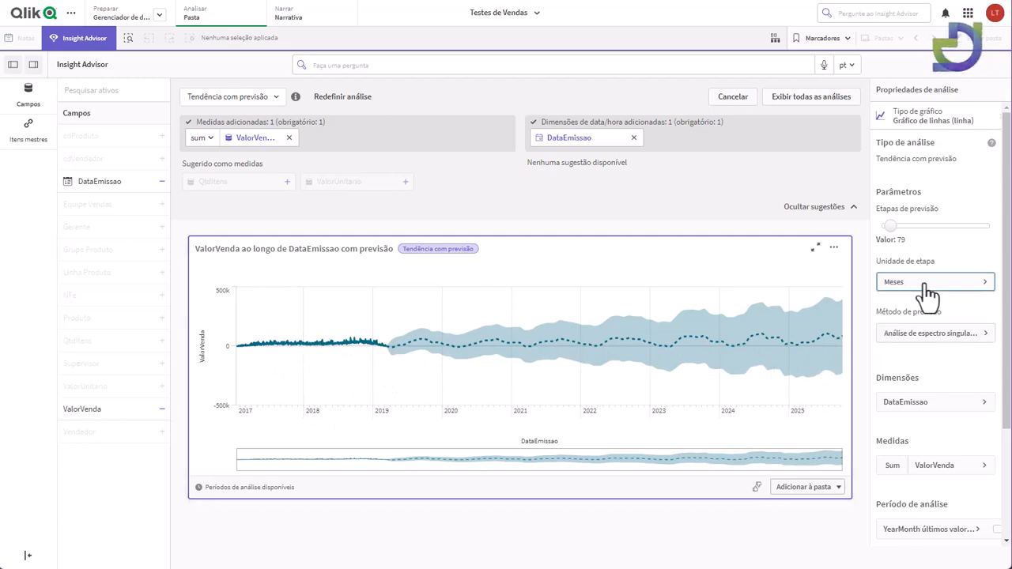
pyautogui.click(898, 282)
pyautogui.click(892, 375)
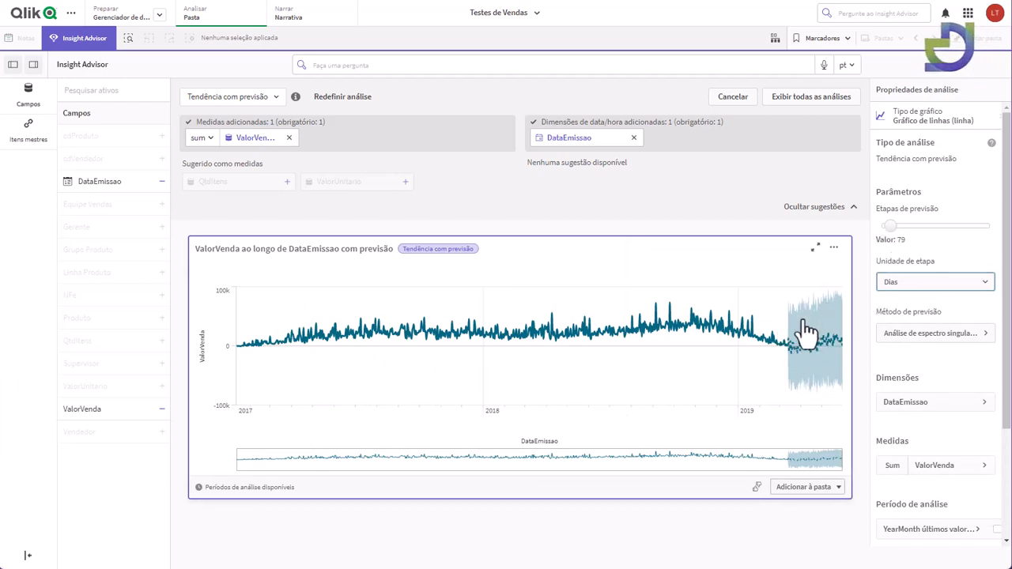
# - Set the ValorVenda forecast to 304 forecast steps
pyautogui.moveTo(892, 227); pyautogui.dragTo(912, 227)
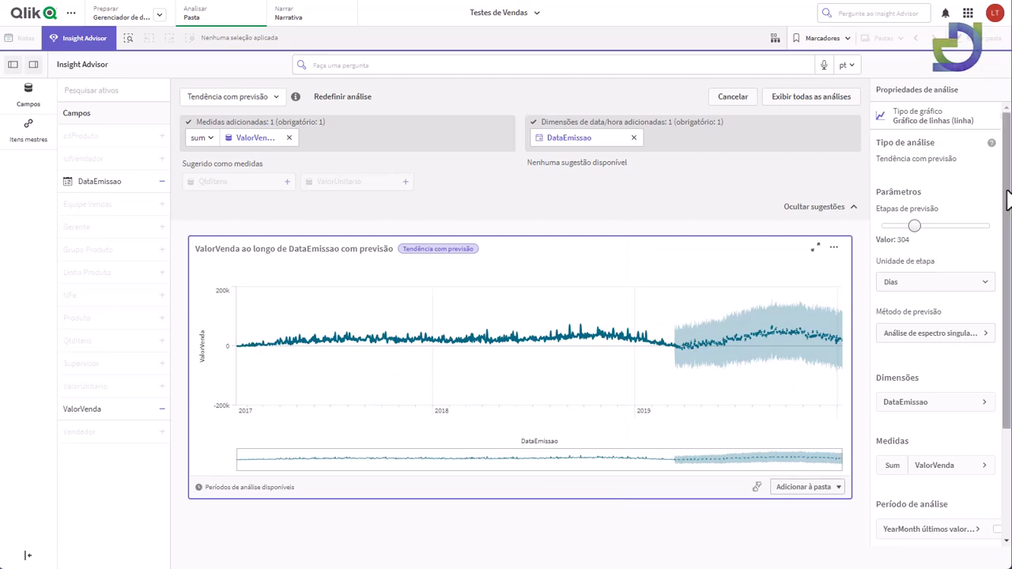
# - Try the Mínimos quadrados ordinários (OLS) forecast method and return to Análise de espectro singular (SSA)
pyautogui.scroll(-1, 1009, 202)
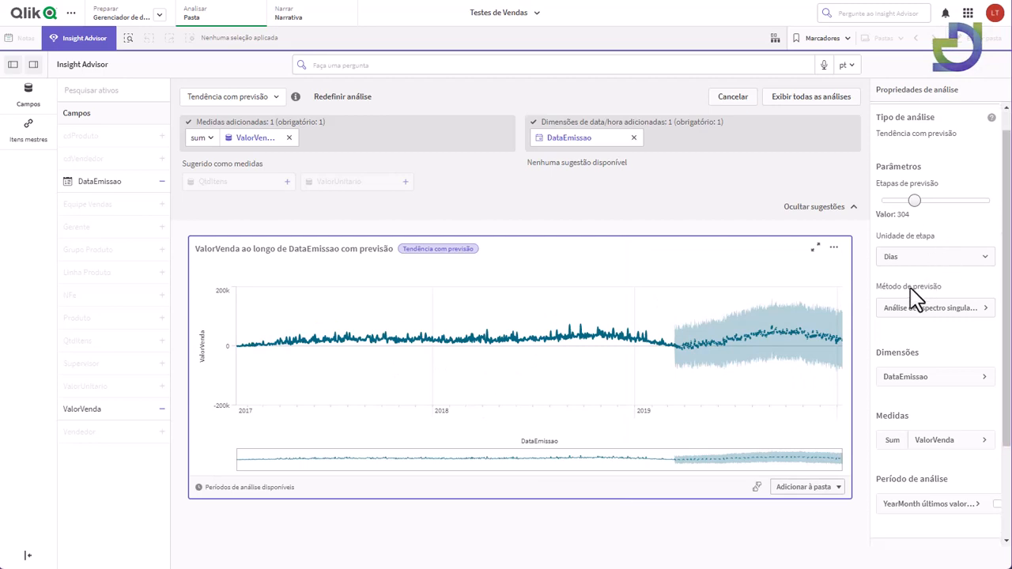
pyautogui.click(936, 313)
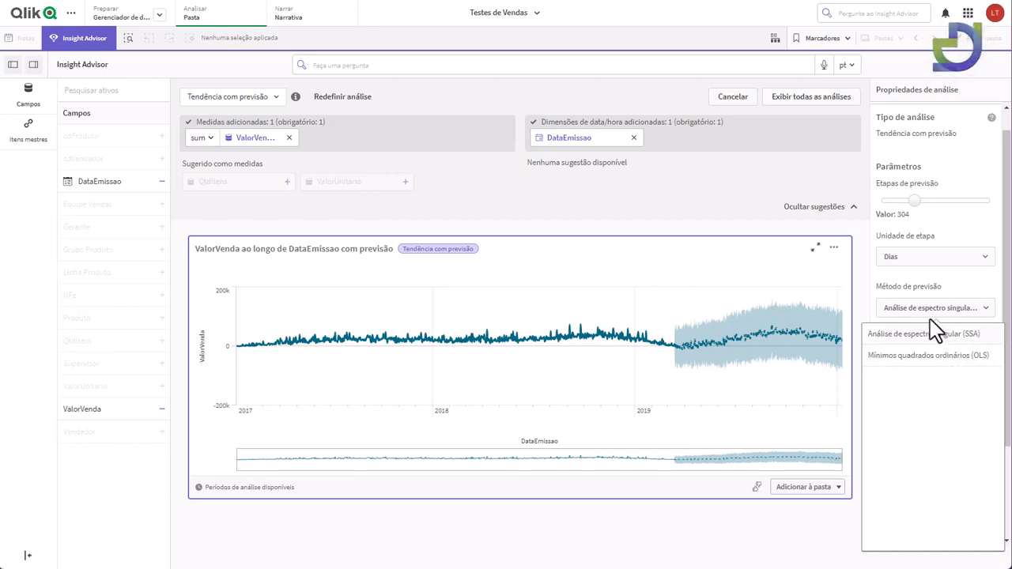
pyautogui.click(925, 356)
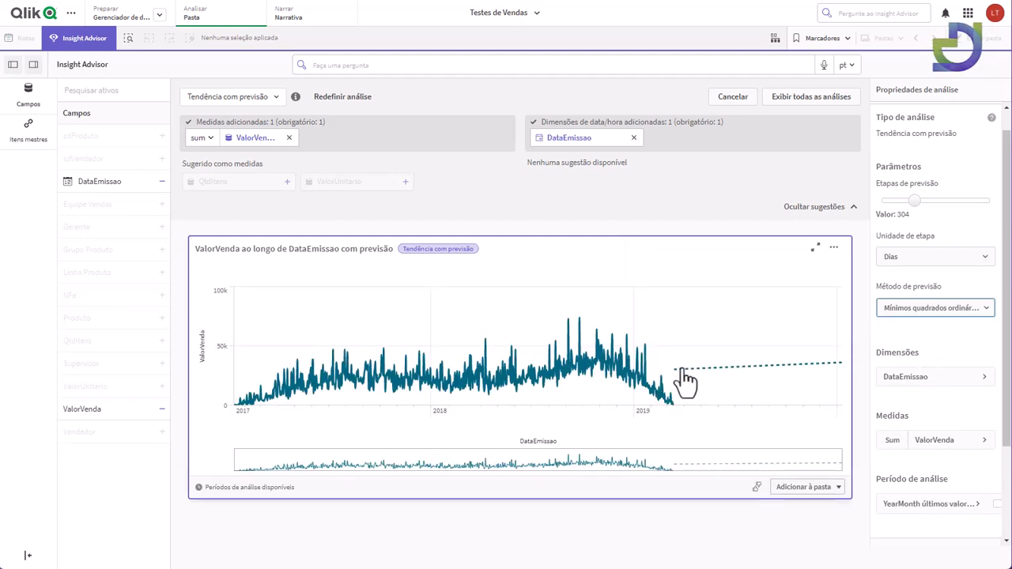
pyautogui.click(898, 309)
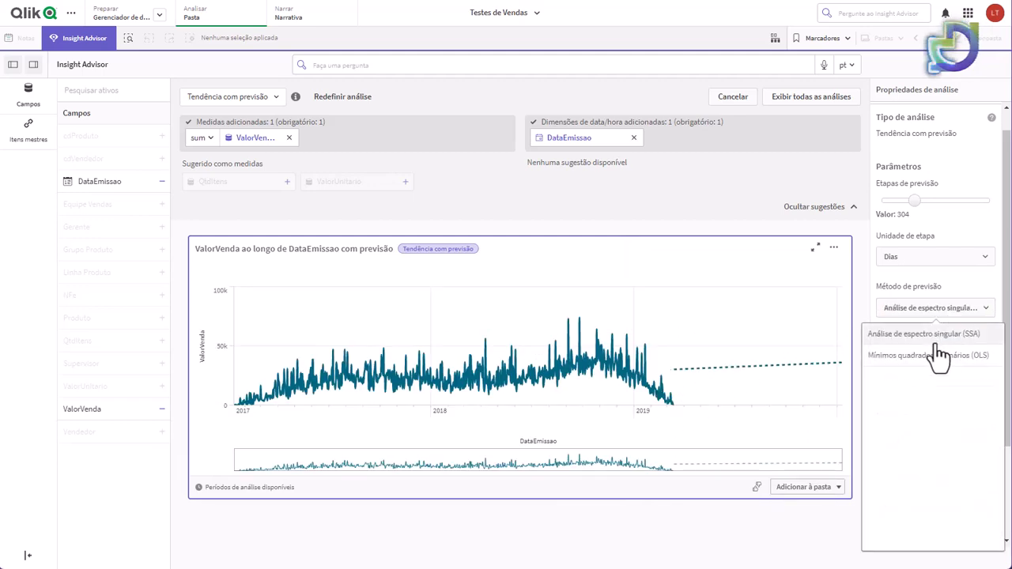
pyautogui.click(933, 333)
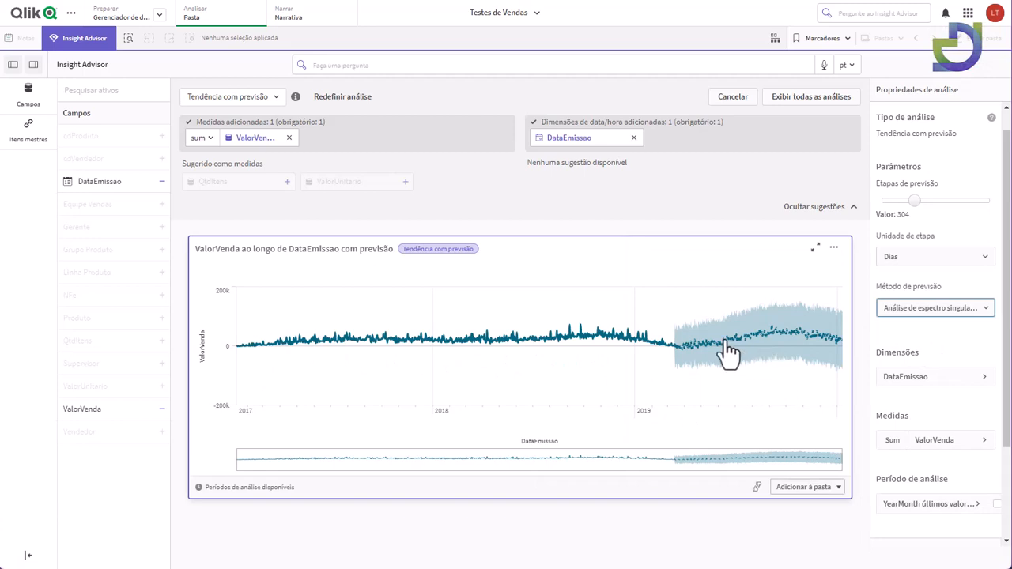
# - Add the ValorVenda forecast chart to the sheet Minha nova pasta (1) and leave the analysis
pyautogui.click(823, 486)
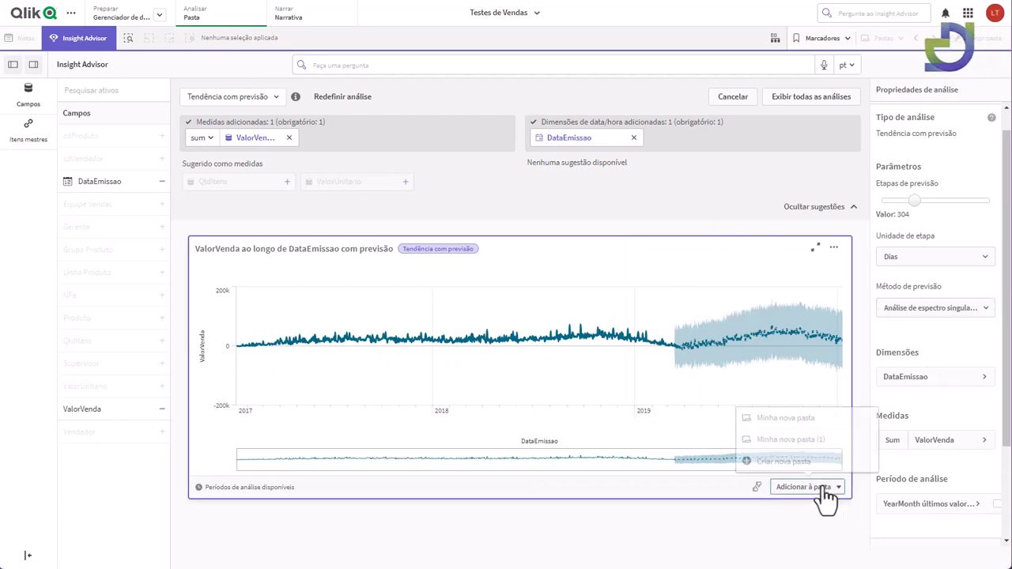
pyautogui.click(781, 432)
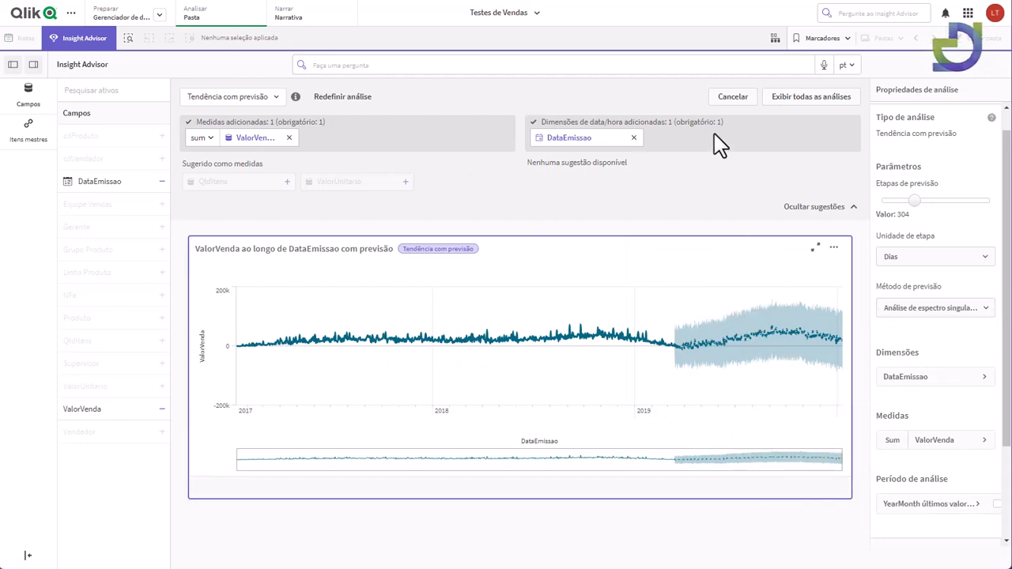
pyautogui.click(718, 98)
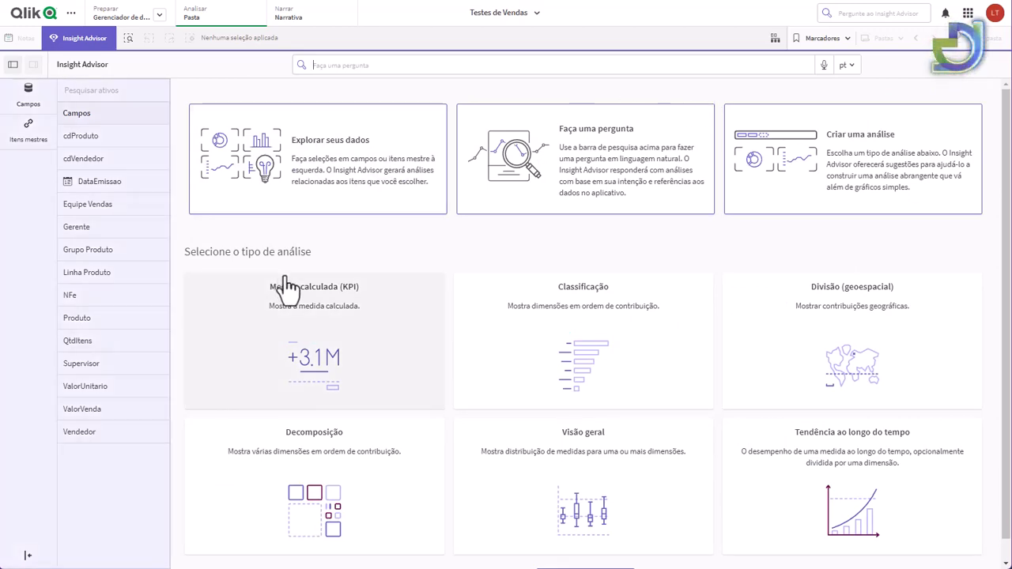
# - Open the full list of analysis types and review the options from Decomposição down to the period comparison and anomaly types
pyautogui.scroll(-1, 477, 420)
pyautogui.click(593, 556)
pyautogui.scroll(-2, 457, 334)
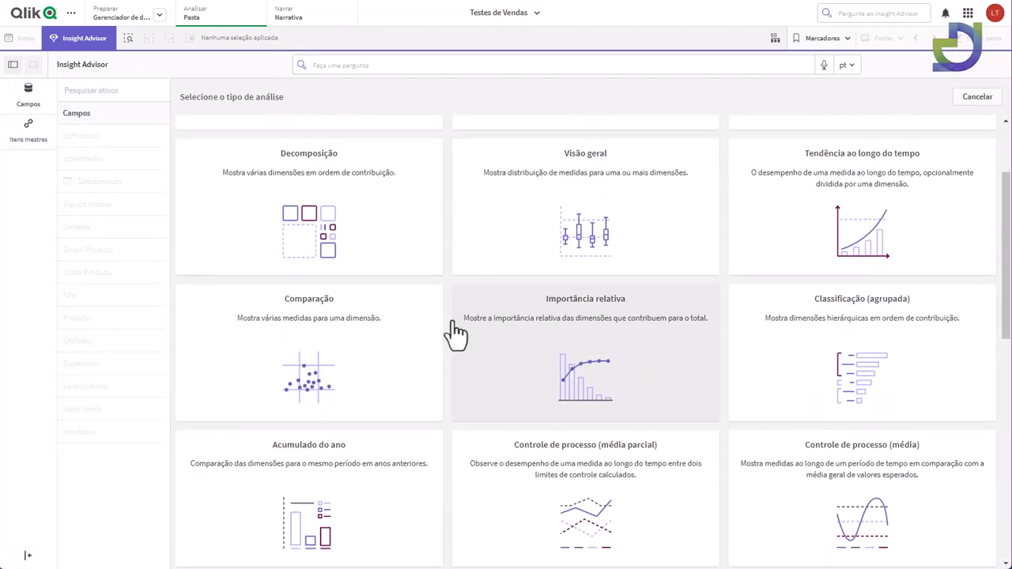
pyautogui.scroll(-2, 613, 443)
pyautogui.scroll(-3, 613, 443)
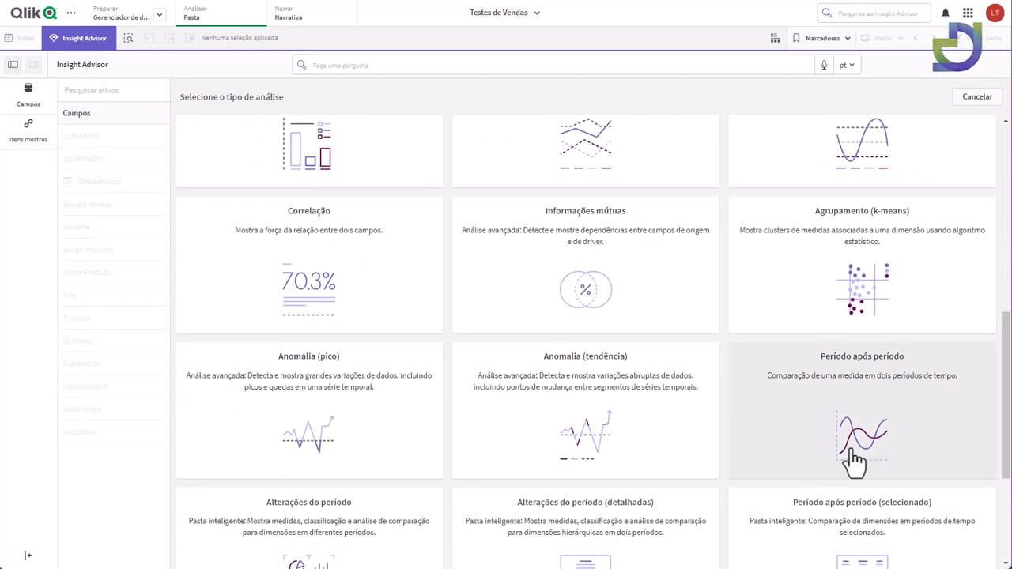
pyautogui.scroll(3, 751, 427)
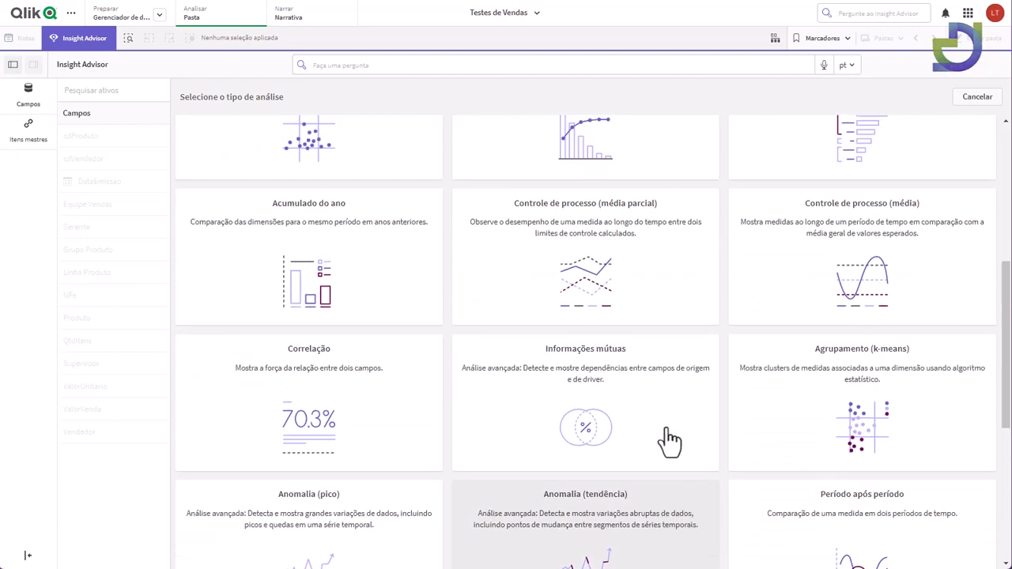
pyautogui.scroll(4, 655, 443)
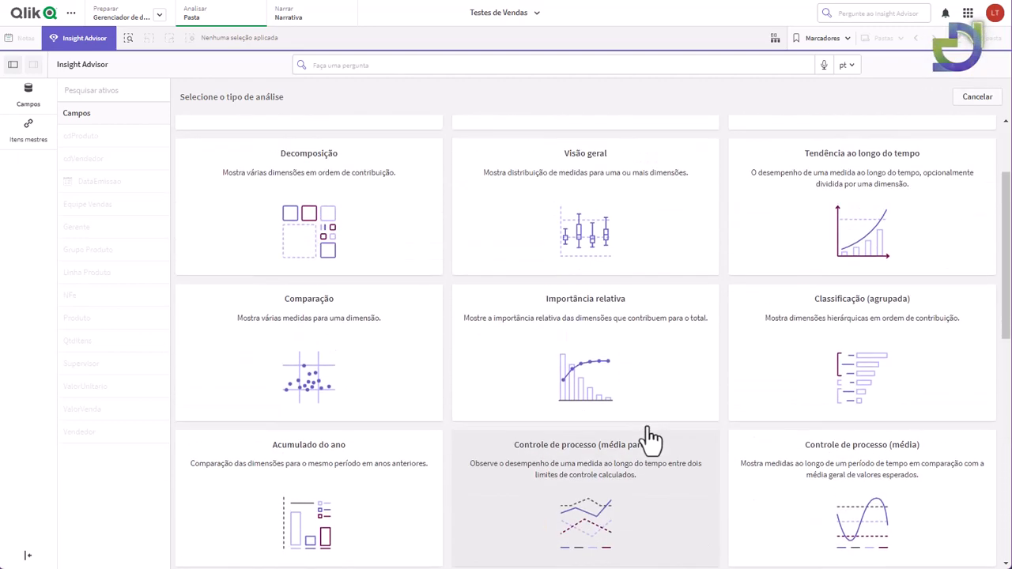
pyautogui.scroll(-4, 651, 435)
pyautogui.scroll(1, 627, 409)
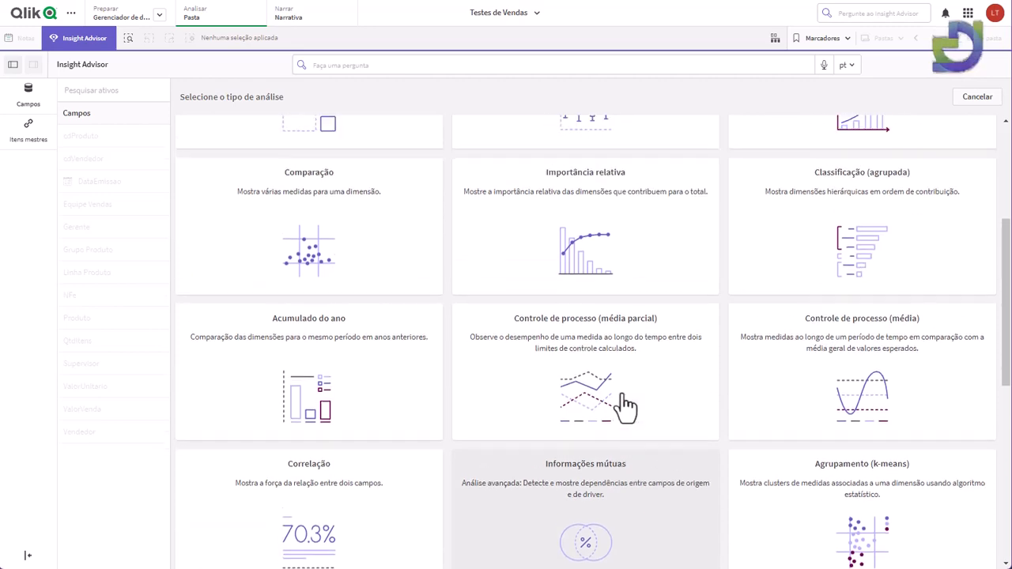
pyautogui.scroll(-2, 628, 408)
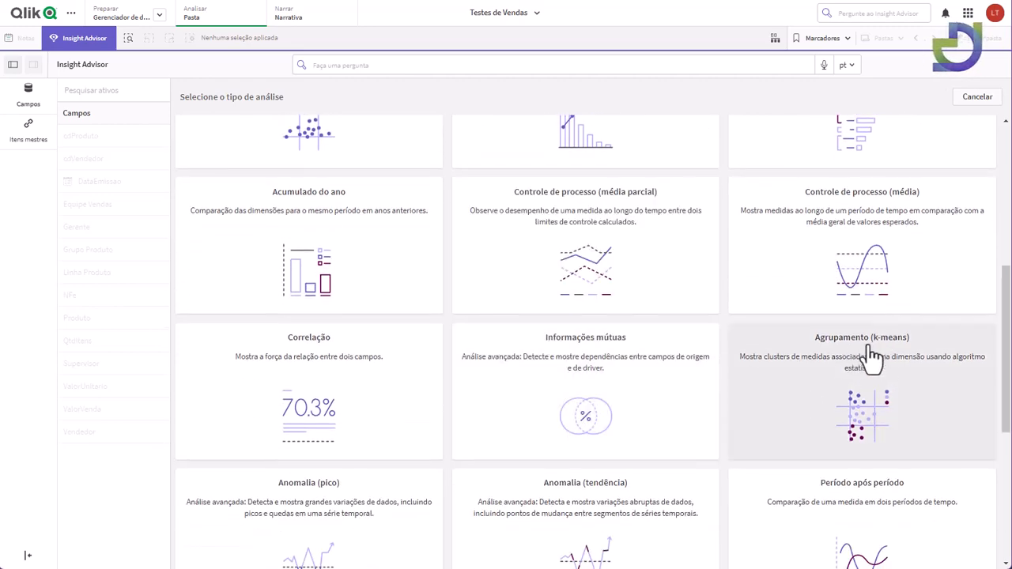
pyautogui.scroll(-1, 838, 375)
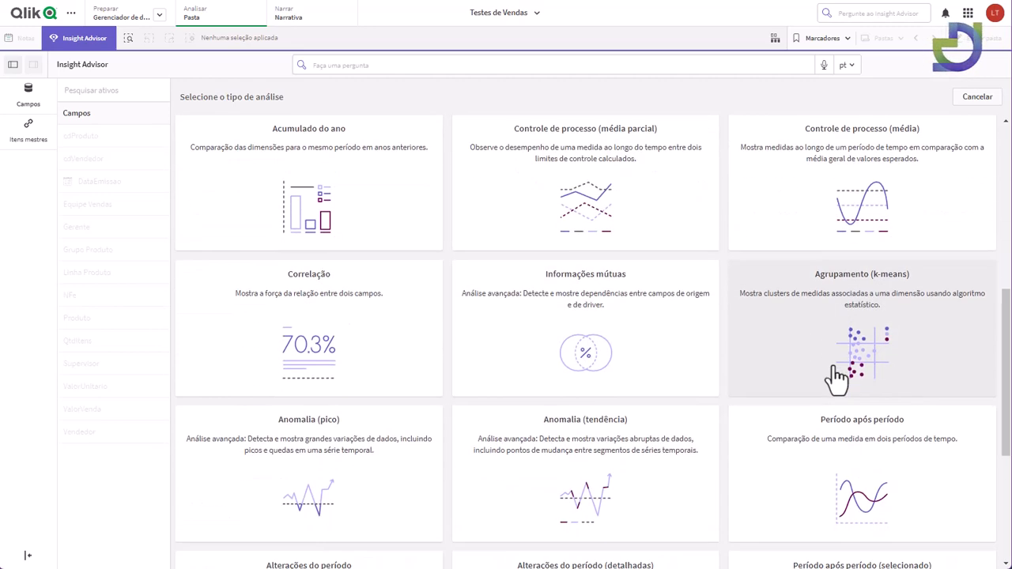
# - Create an Agrupamento (k-means) analysis with the measures ValorVenda and QtdItens and the dimension Produto
pyautogui.click(876, 346)
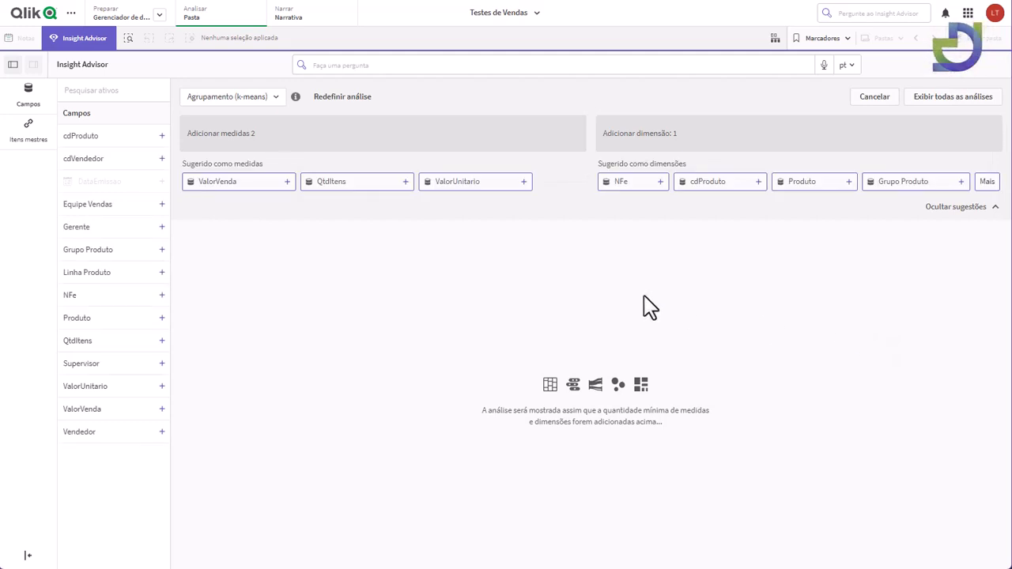
pyautogui.click(287, 184)
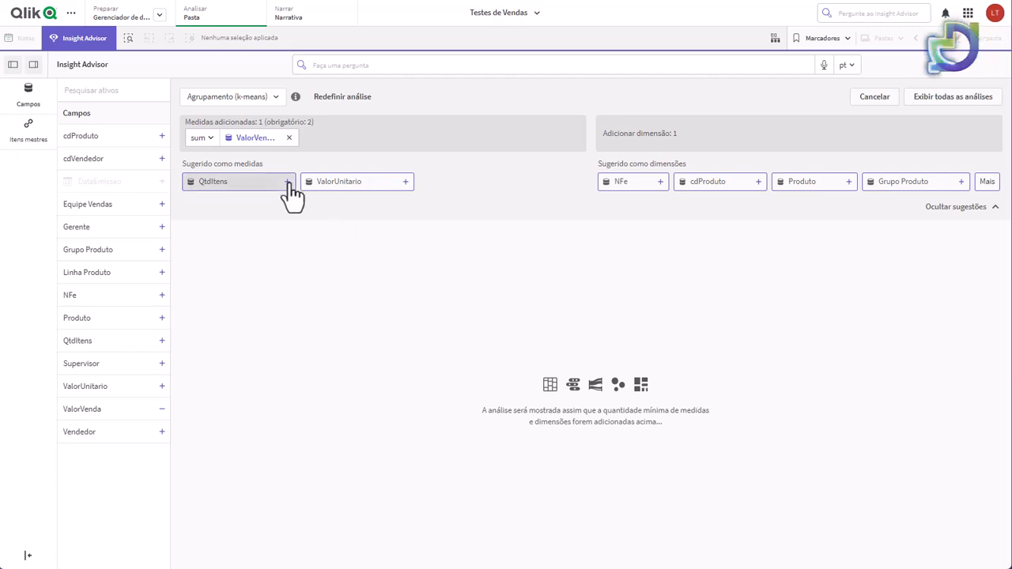
pyautogui.click(289, 184)
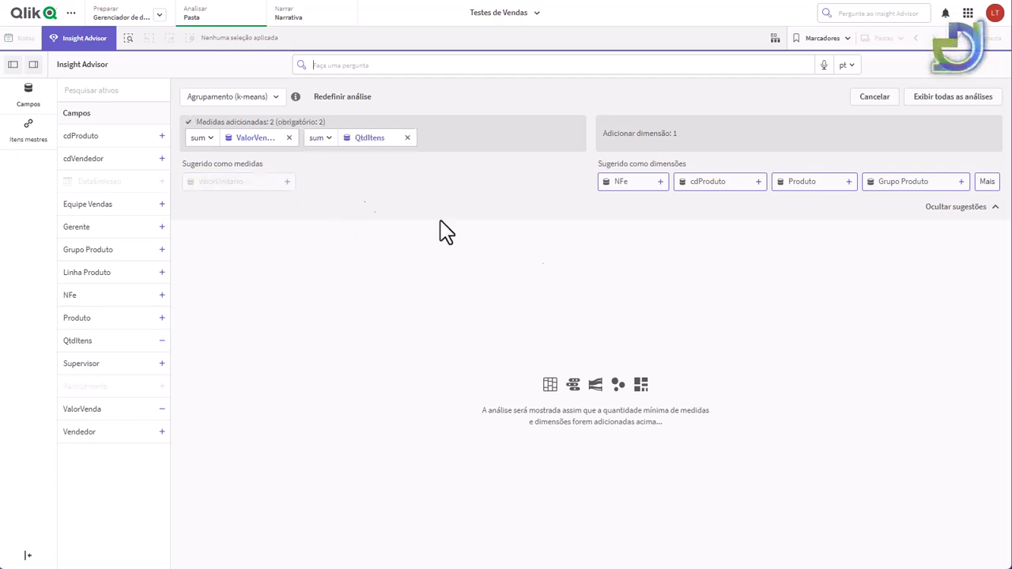
pyautogui.click(848, 182)
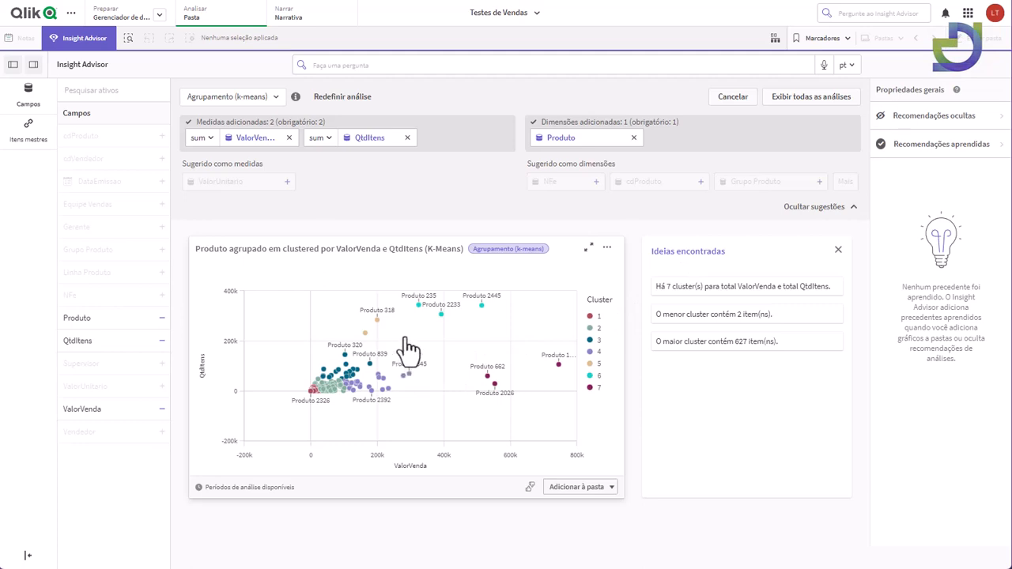
# - Set the k-means analysis to 4 clusters, add it to the sheet Minha nova pasta (1) and leave the analysis
pyautogui.click(315, 279)
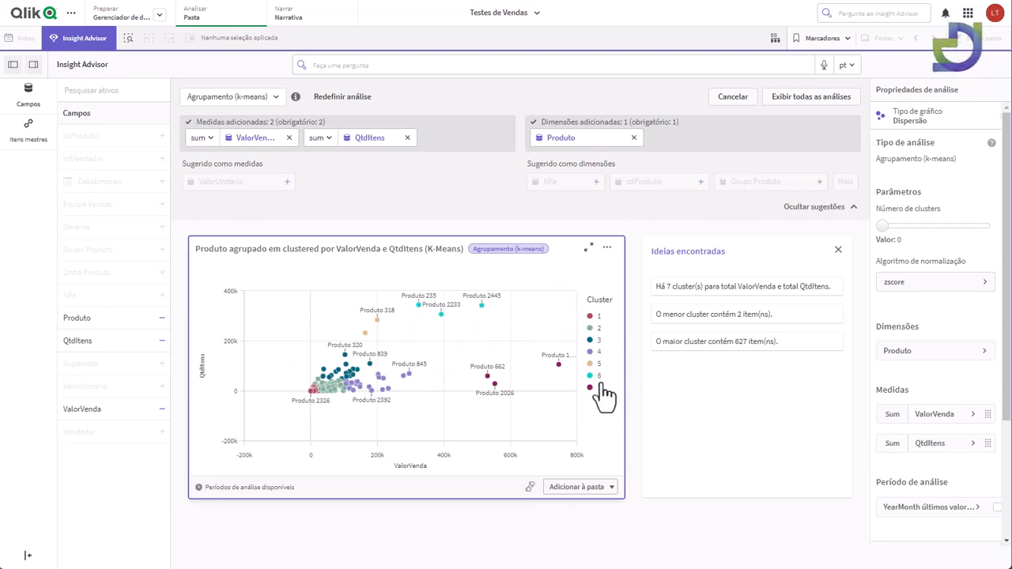
pyautogui.moveTo(884, 229); pyautogui.dragTo(906, 237)
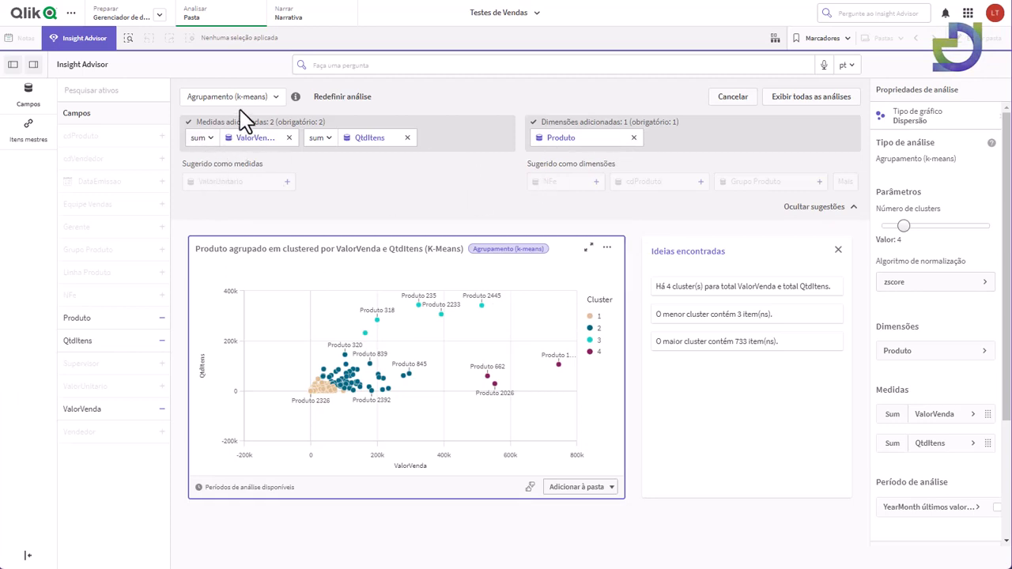
pyautogui.click(589, 487)
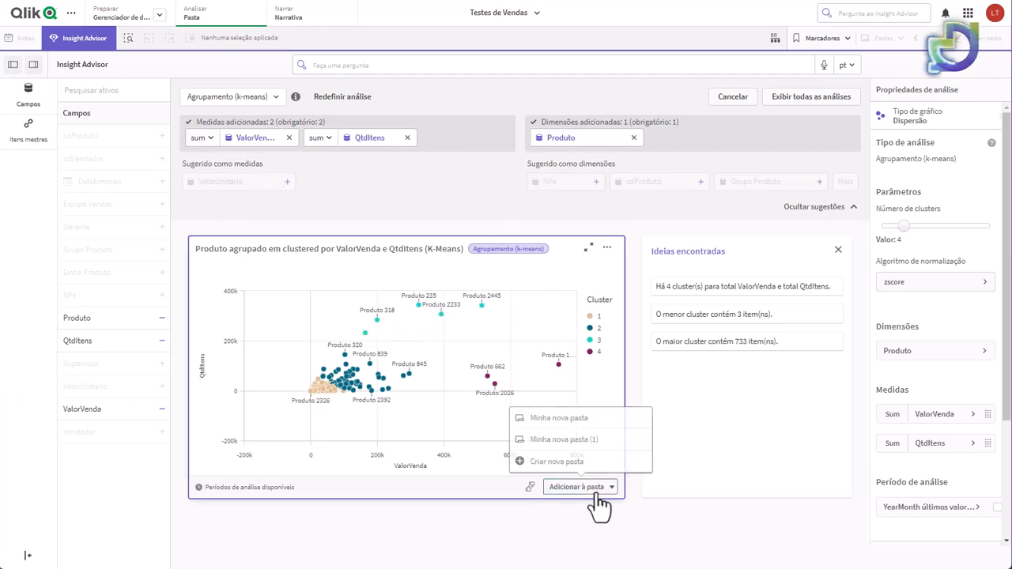
pyautogui.click(592, 454)
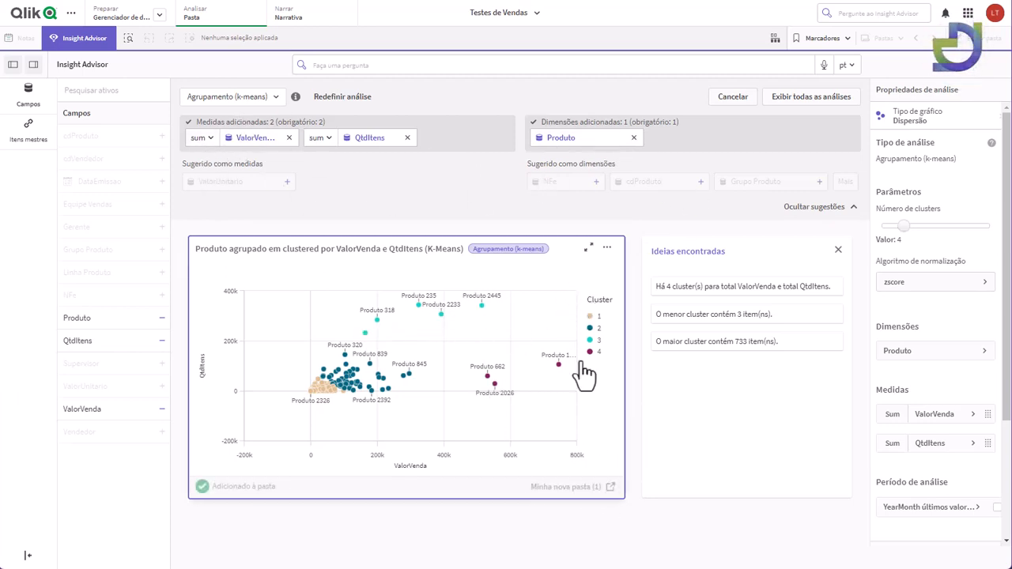
pyautogui.click(733, 98)
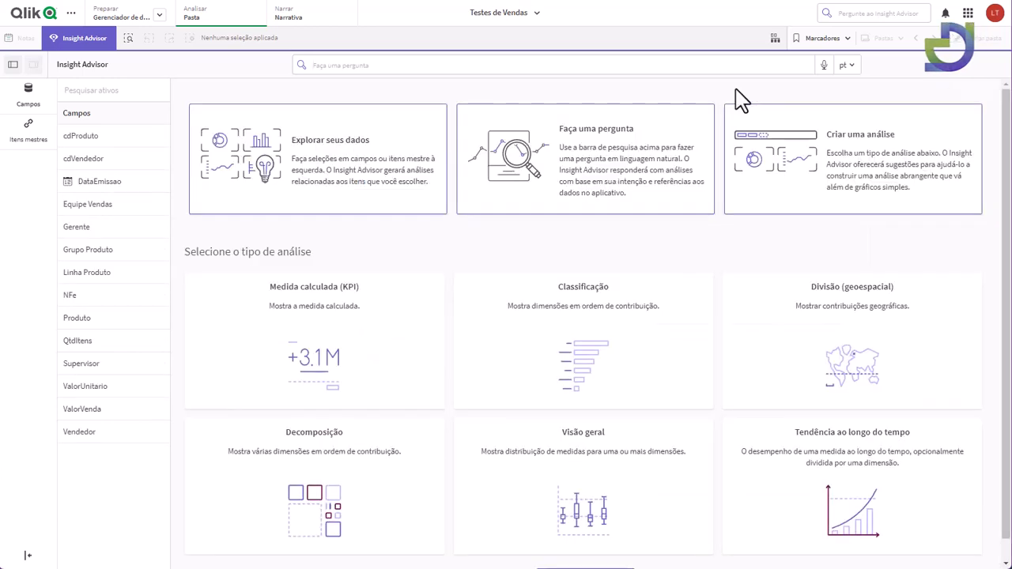
# - Create a Medida calculada (KPI) analysis of ValorVenda, add it to the sheet Minha nova pasta (1) and leave it
pyautogui.click(348, 301)
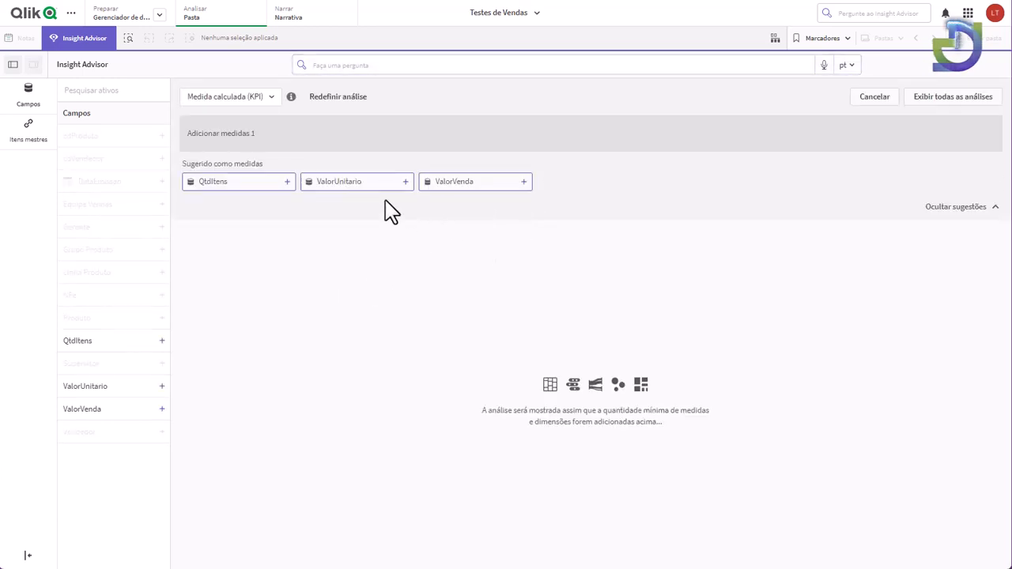
pyautogui.click(520, 183)
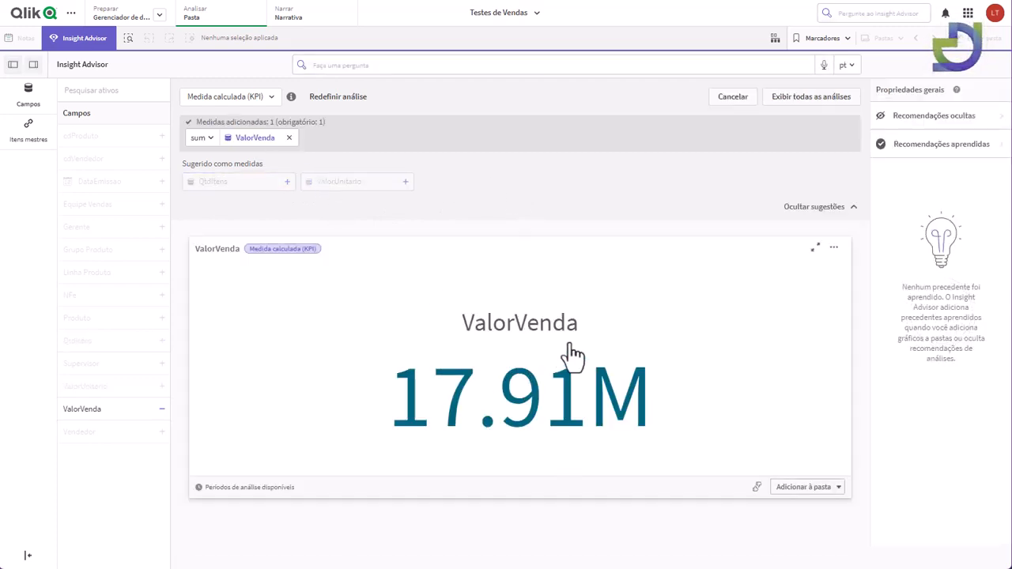
pyautogui.click(811, 487)
pyautogui.click(813, 462)
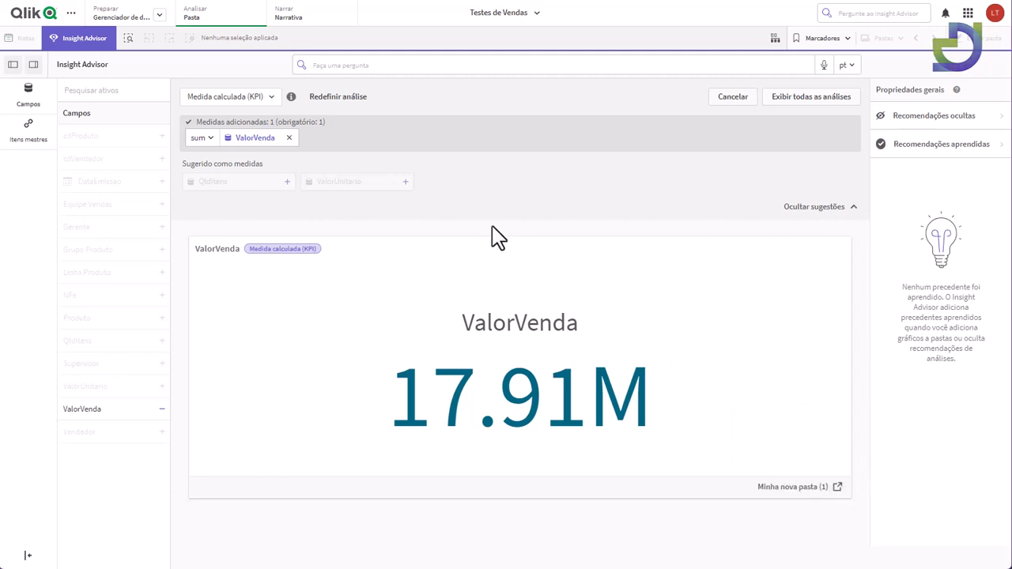
pyautogui.click(735, 98)
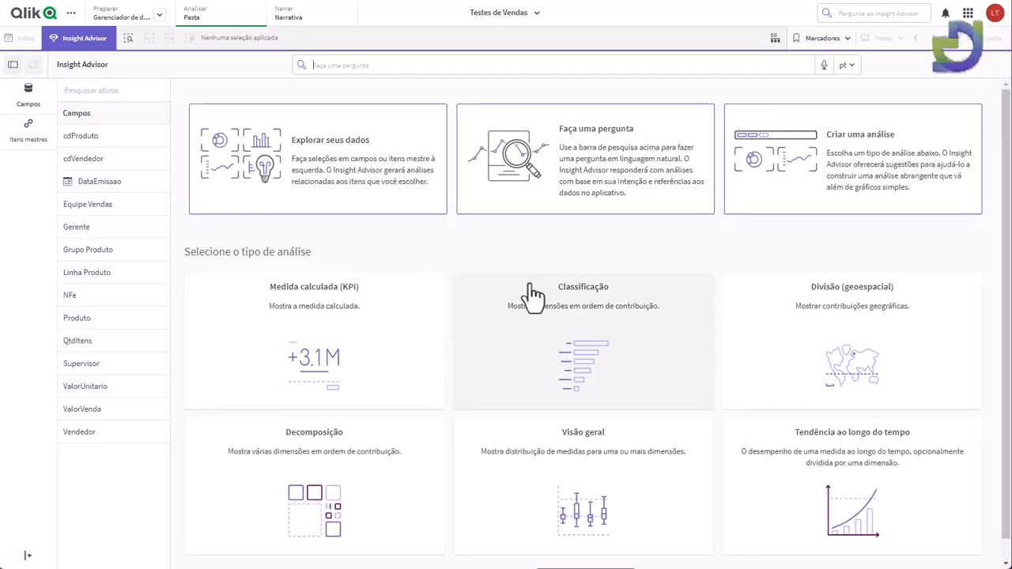
# - Ask Insight Advisor the question "Qual é o ValorVenda por Ano e por Gerente"
pyautogui.click(597, 157)
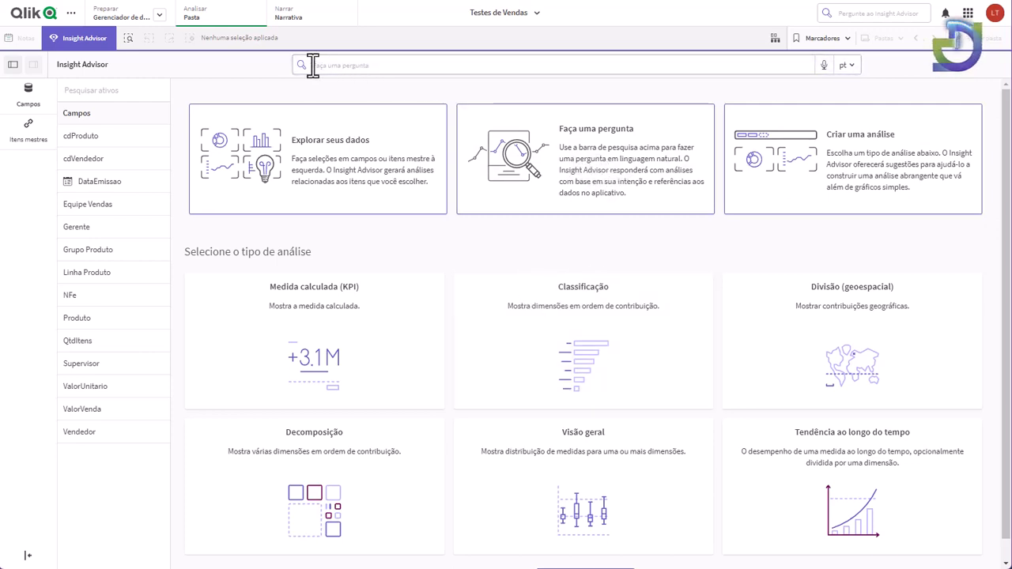
pyautogui.write('Qua')
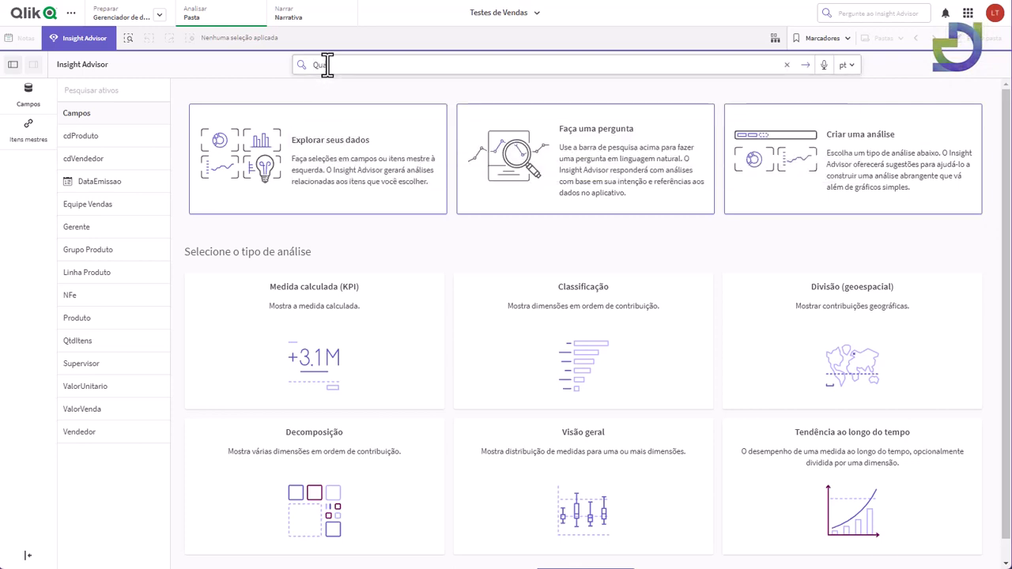
pyautogui.write('l é o valorVenda')
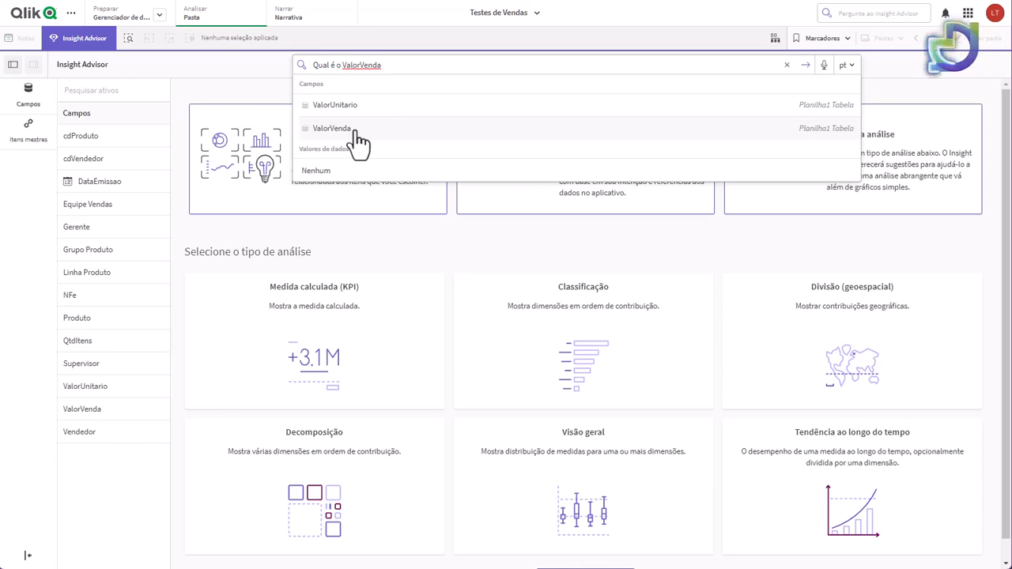
pyautogui.write(' por Ano e por')
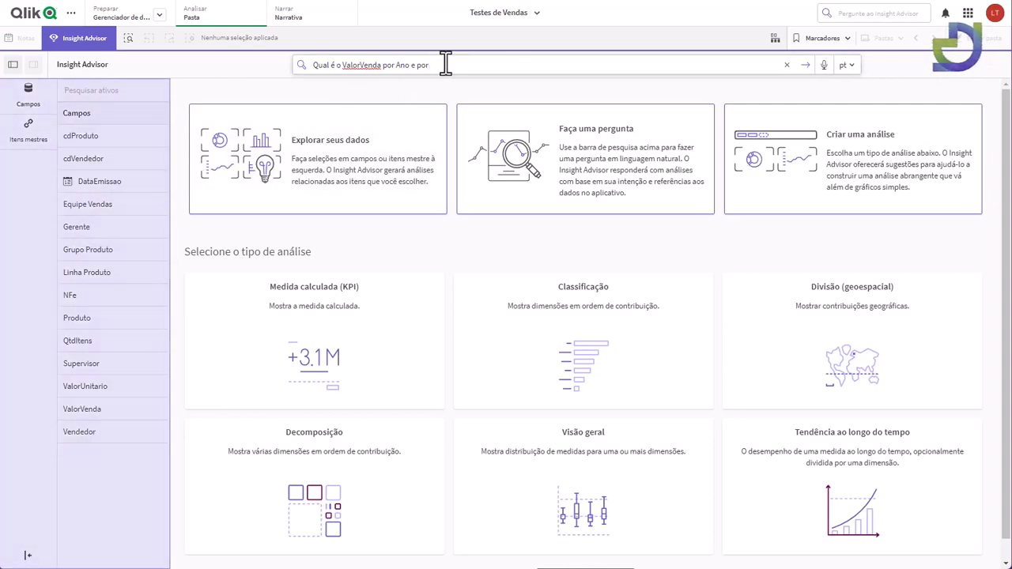
pyautogui.write('Gerente')
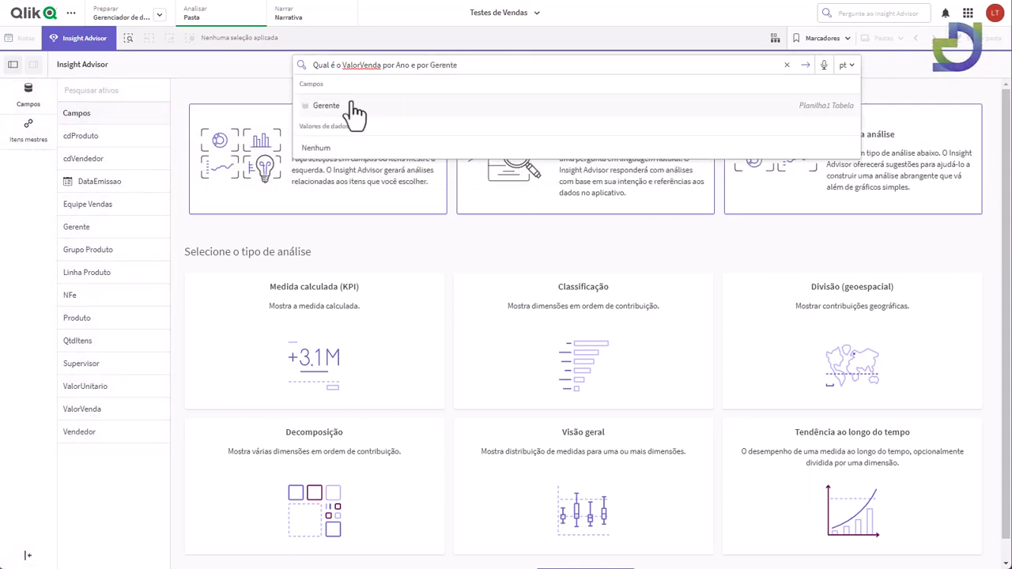
pyautogui.click(806, 65)
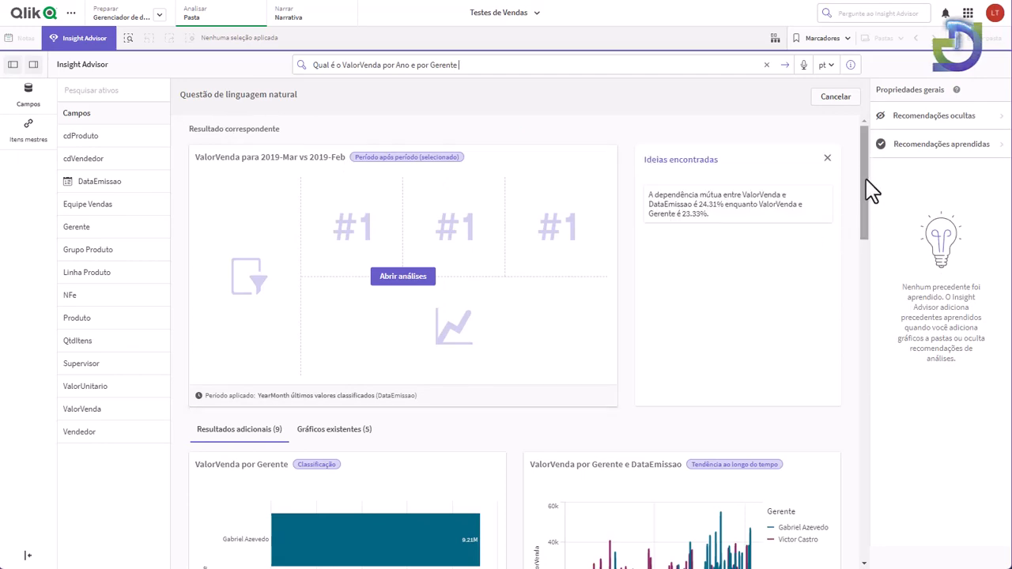
# - Review the additional results and add the ValorVenda spike chart, Anomalia (pico), to the sheet Minha nova pasta (1)
pyautogui.moveTo(870, 189); pyautogui.dragTo(849, 264)
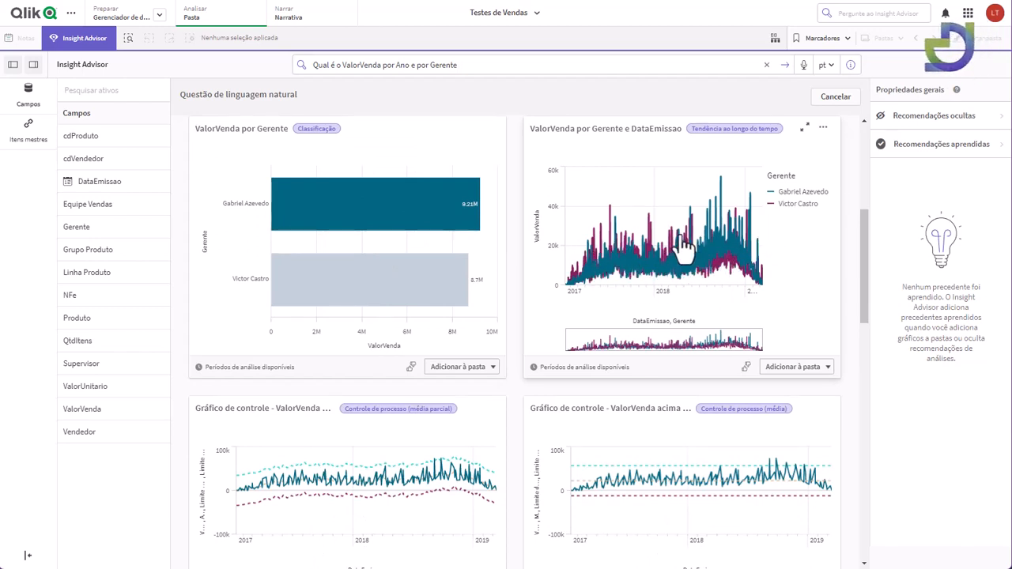
pyautogui.moveTo(865, 226); pyautogui.dragTo(863, 289)
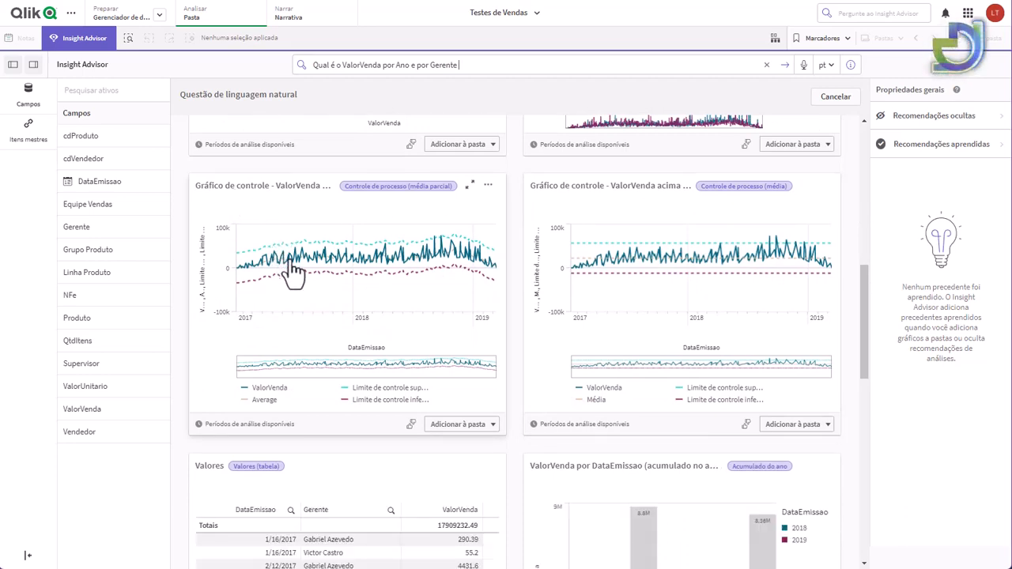
pyautogui.moveTo(293, 270)
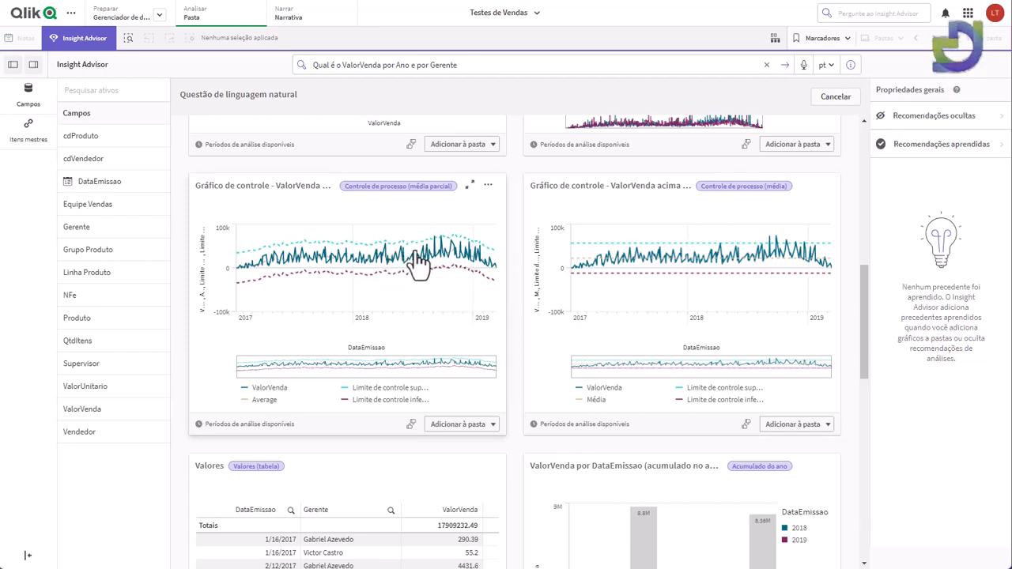
pyautogui.moveTo(864, 284); pyautogui.dragTo(865, 434)
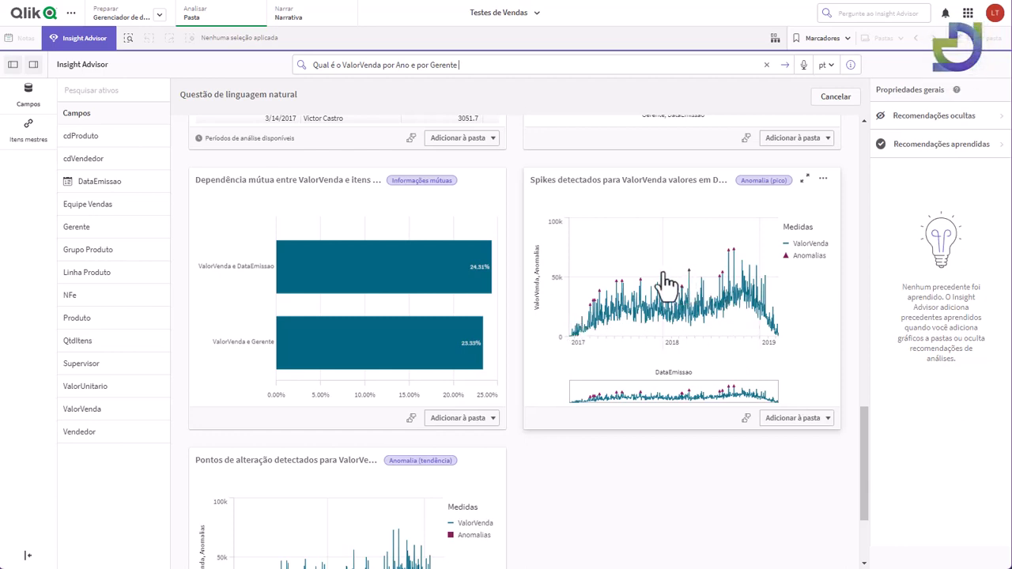
pyautogui.click(829, 419)
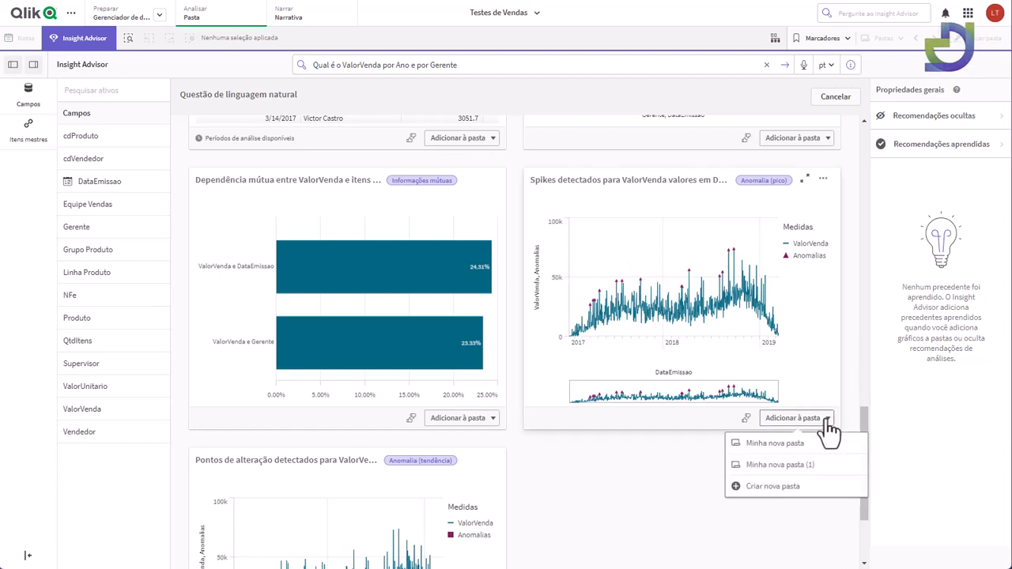
pyautogui.click(811, 468)
# - Examine the ValorVenda change-point chart, Anomalia (tendência), by narrowing and restoring its time range
pyautogui.scroll(-2, 865, 452)
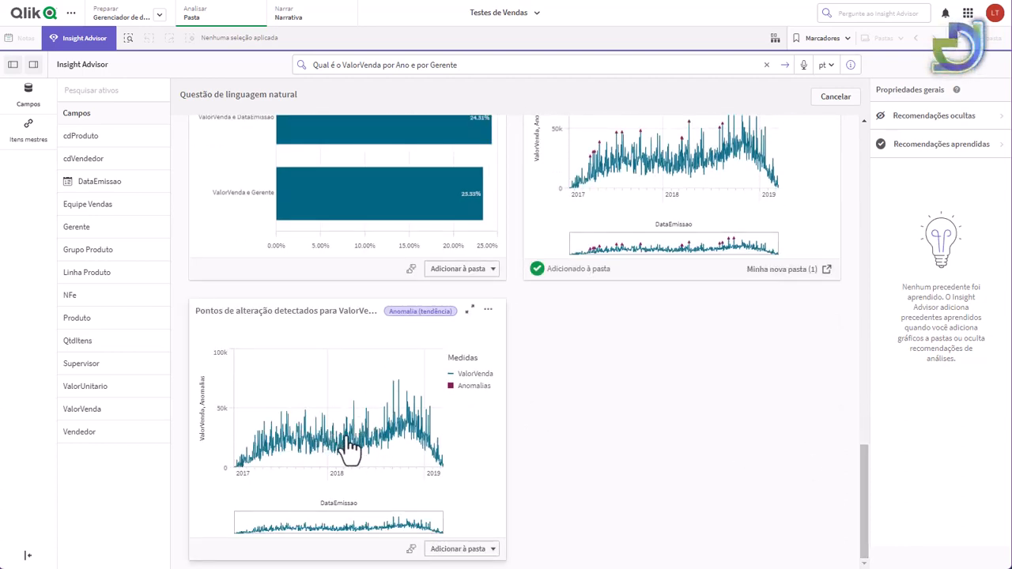
pyautogui.scroll(5, 335, 450)
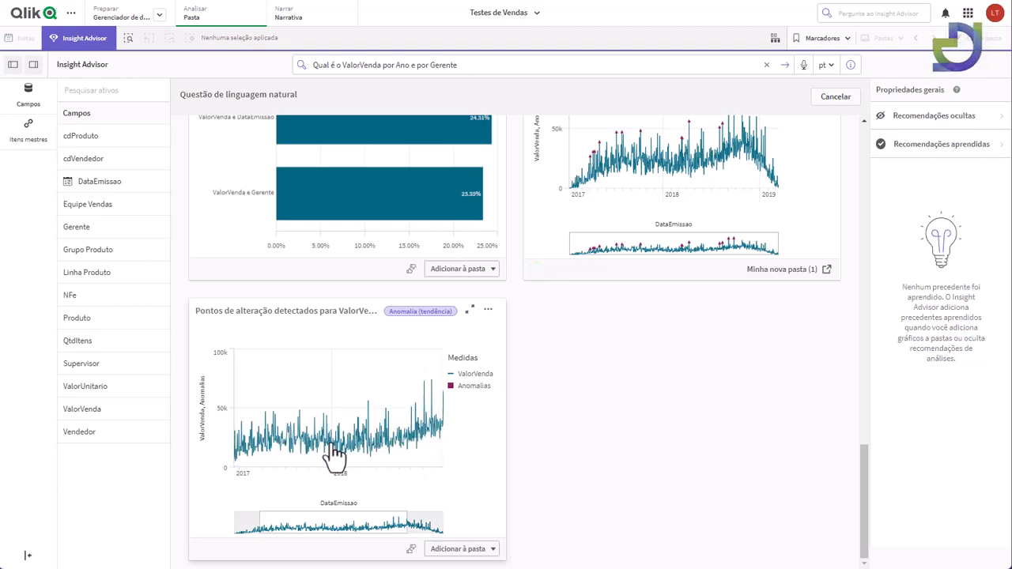
pyautogui.scroll(-5, 335, 451)
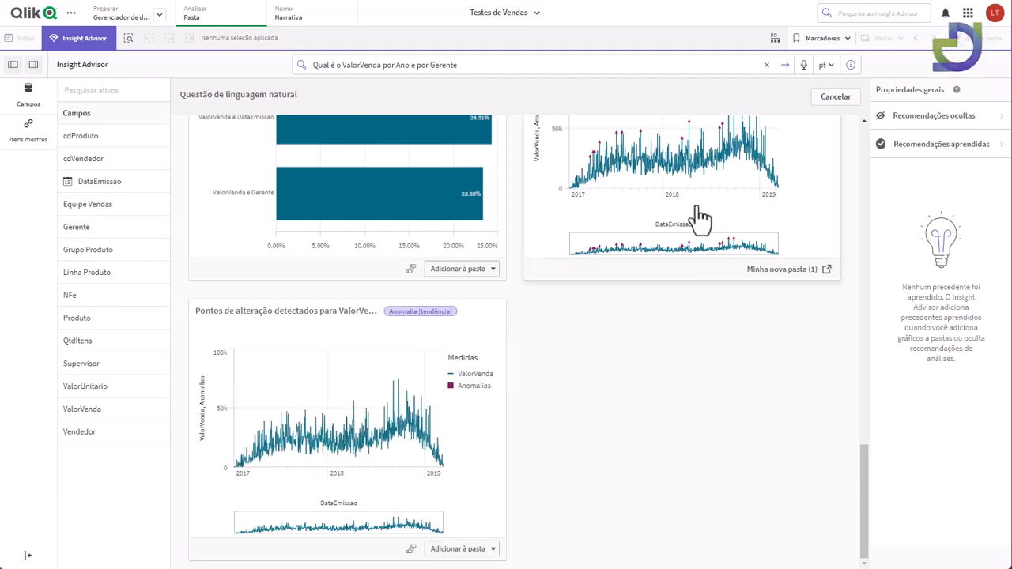
# - Try to add the Controle de processo (média) chart to a sheet, and select the Acumulado do ano chart of ValorVenda
pyautogui.moveTo(862, 449); pyautogui.dragTo(862, 381)
pyautogui.moveTo(866, 416); pyautogui.dragTo(875, 267)
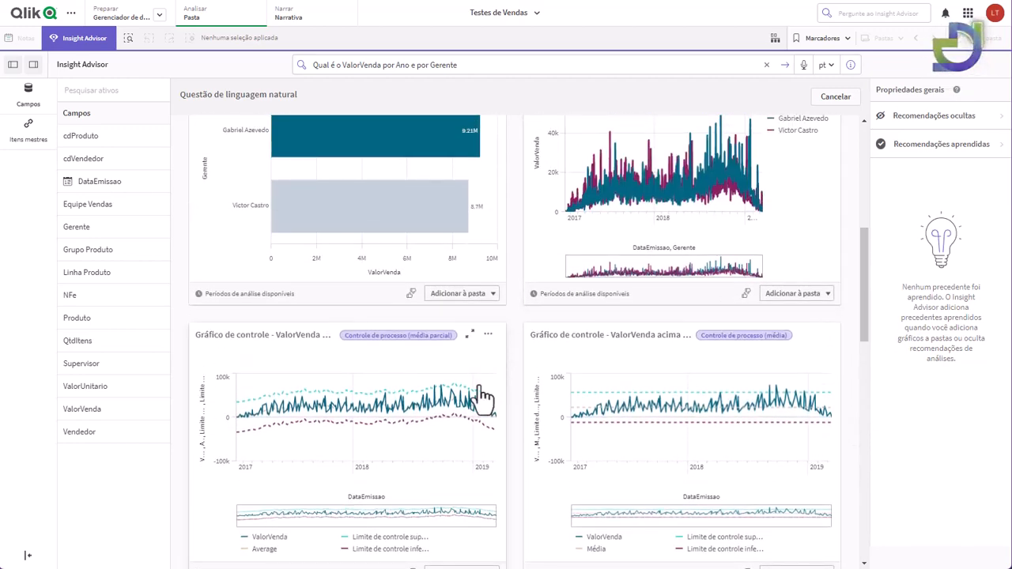
pyautogui.scroll(-2, 510, 419)
pyautogui.click(475, 447)
pyautogui.click(808, 448)
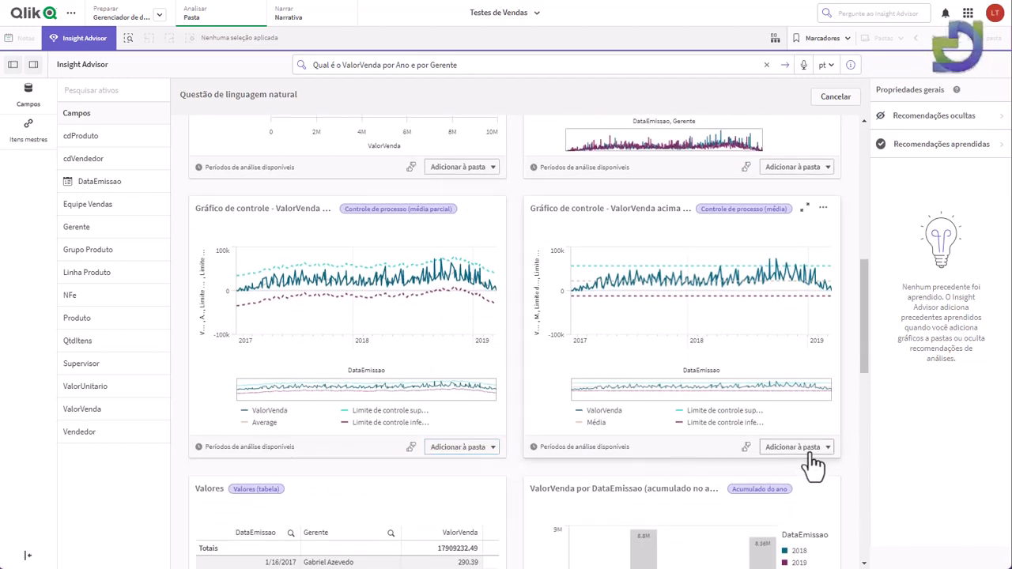
pyautogui.click(810, 448)
pyautogui.click(810, 471)
pyautogui.click(796, 522)
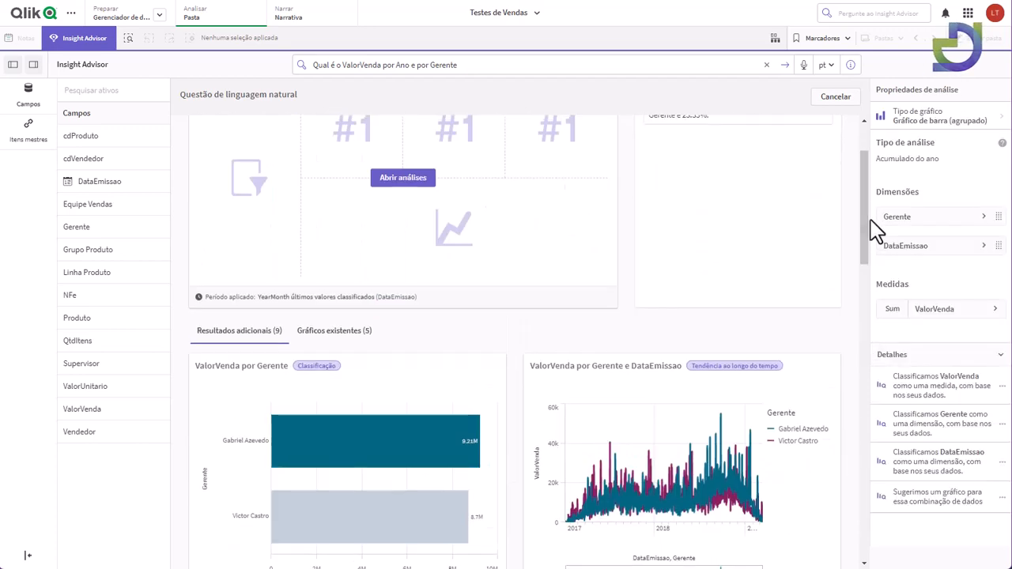
# - Open the ValorVenda 2019-Mar vs 2019-Feb period analysis, add it to a new sheet, and close it and clear the question
pyautogui.moveTo(865, 235); pyautogui.dragTo(816, 160)
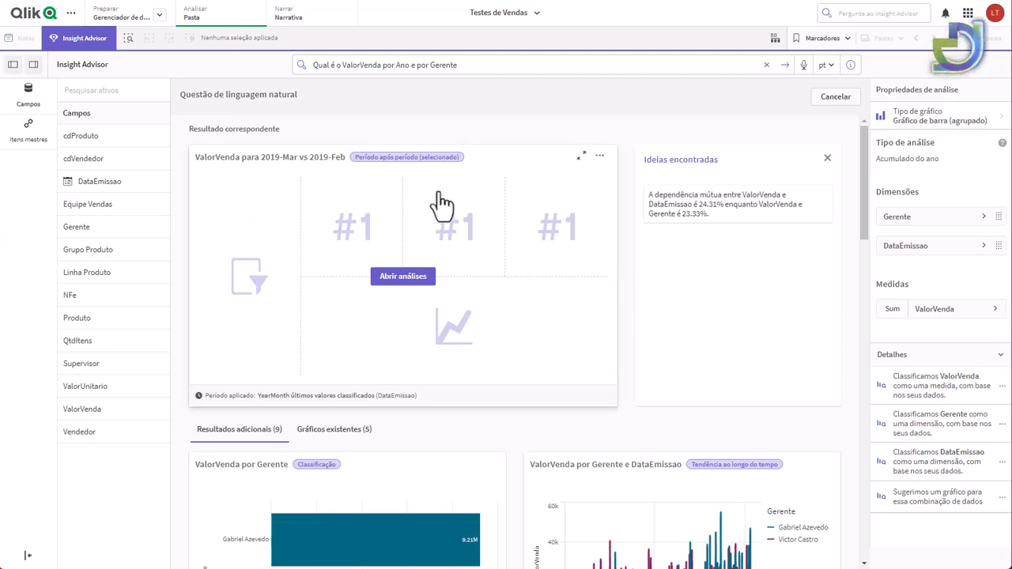
pyautogui.click(395, 278)
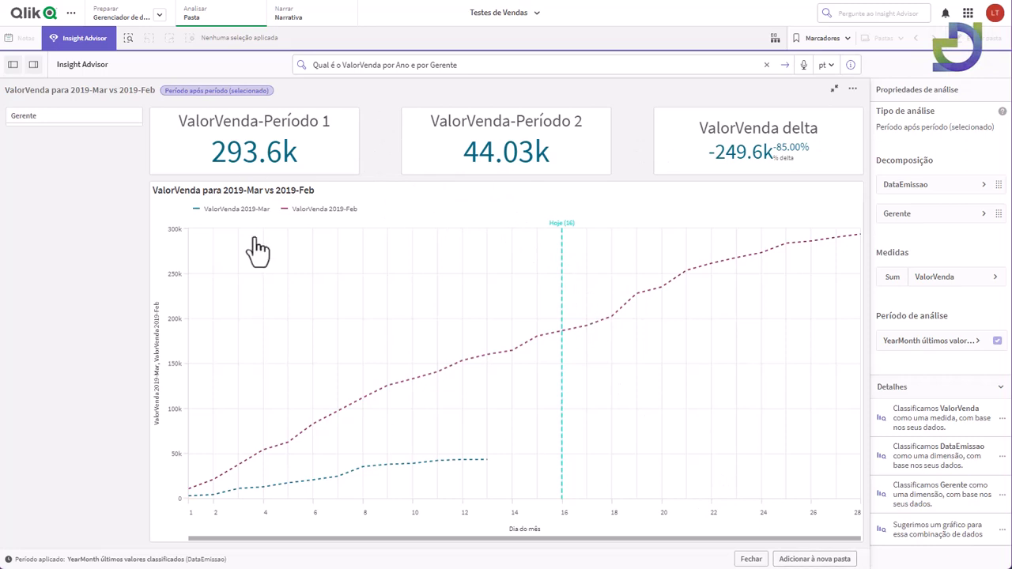
pyautogui.click(791, 560)
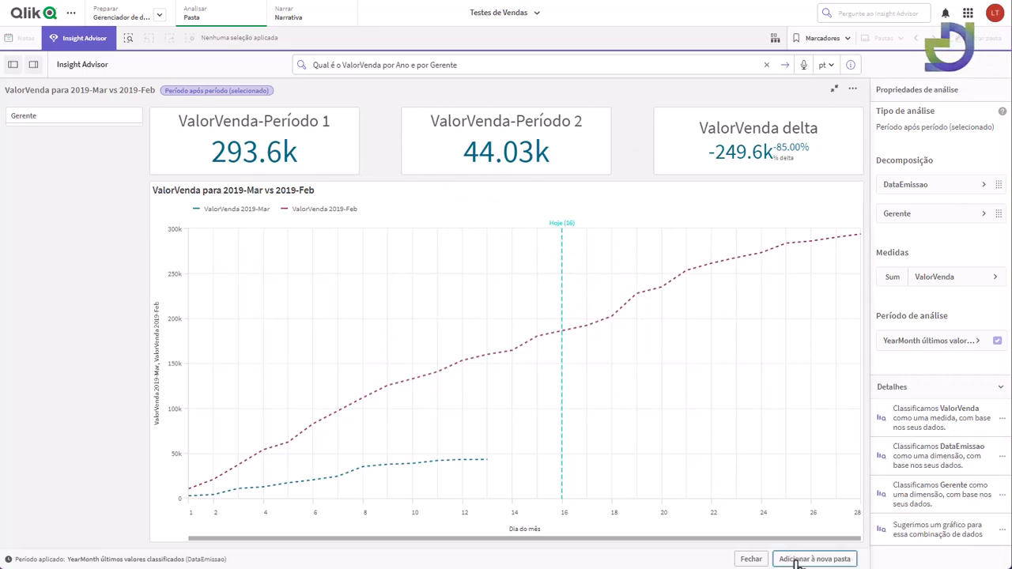
pyautogui.click(835, 90)
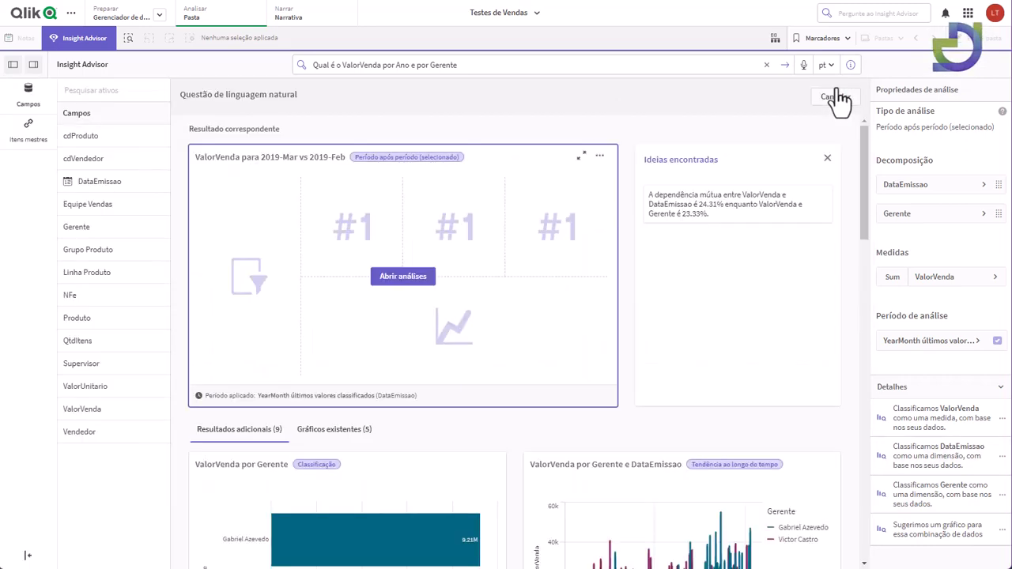
pyautogui.click(766, 66)
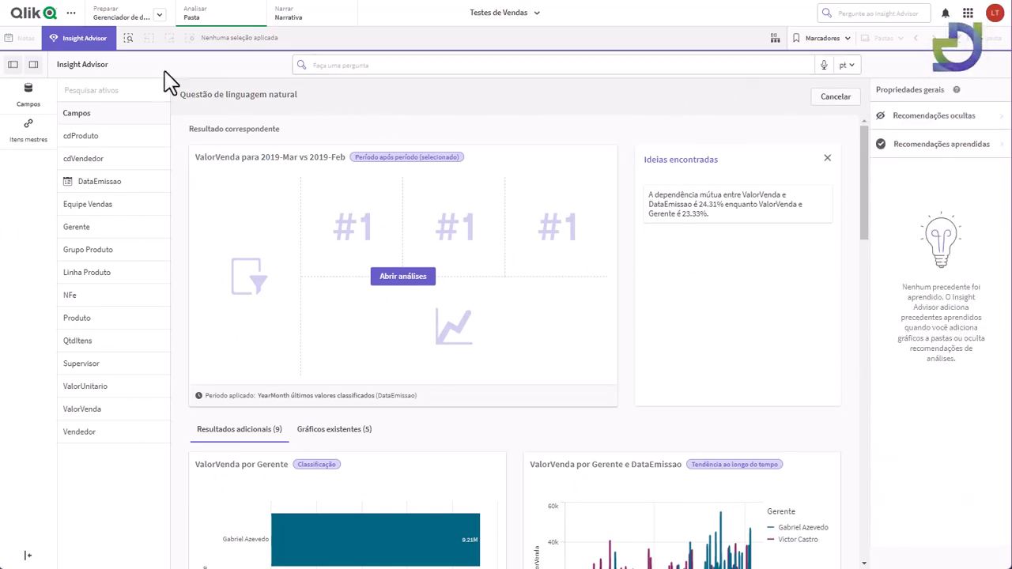
# - Leave Insight Advisor and create and open a new private sheet in edit mode
pyautogui.click(73, 38)
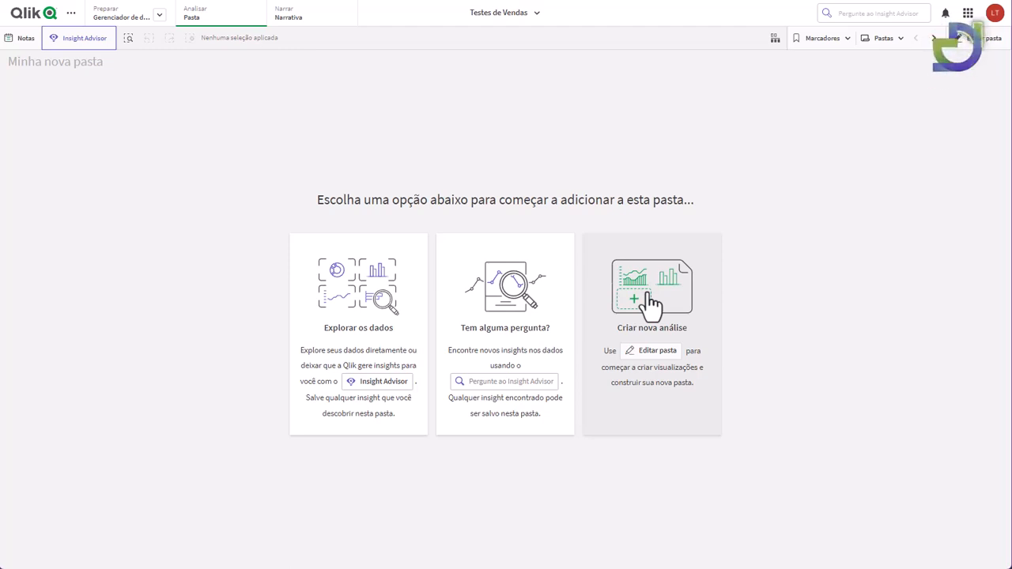
pyautogui.click(652, 302)
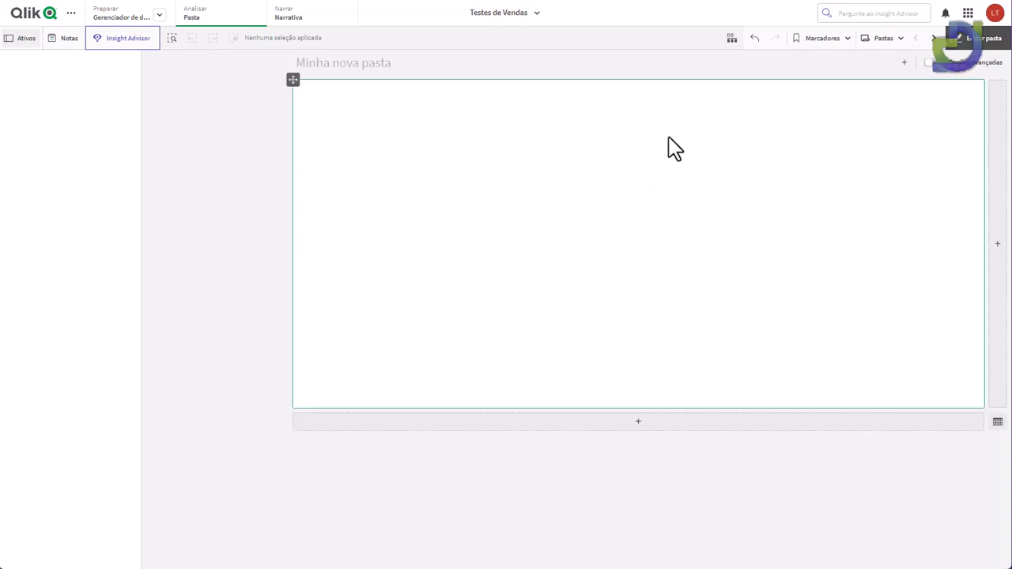
pyautogui.click(884, 41)
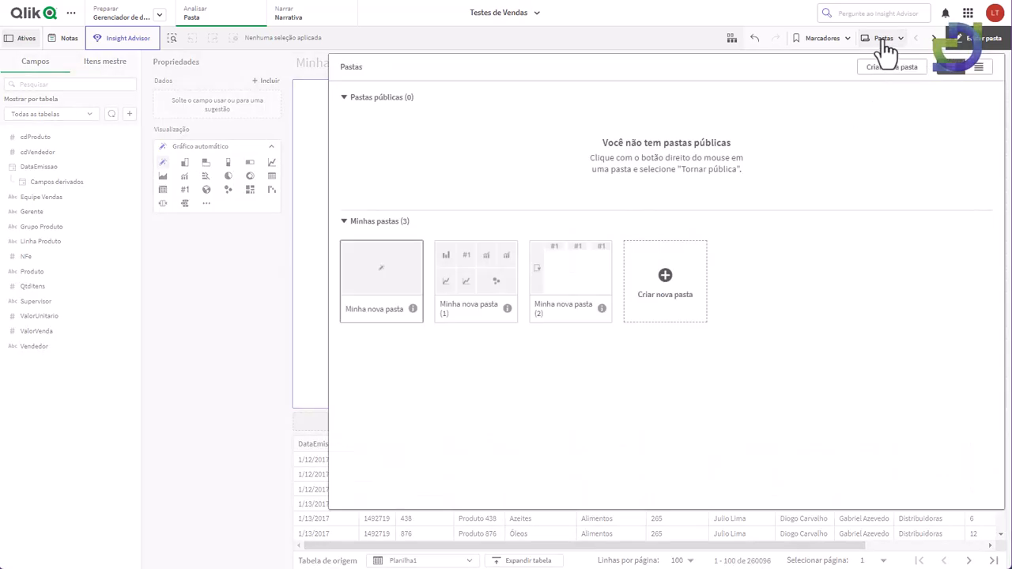
pyautogui.click(666, 278)
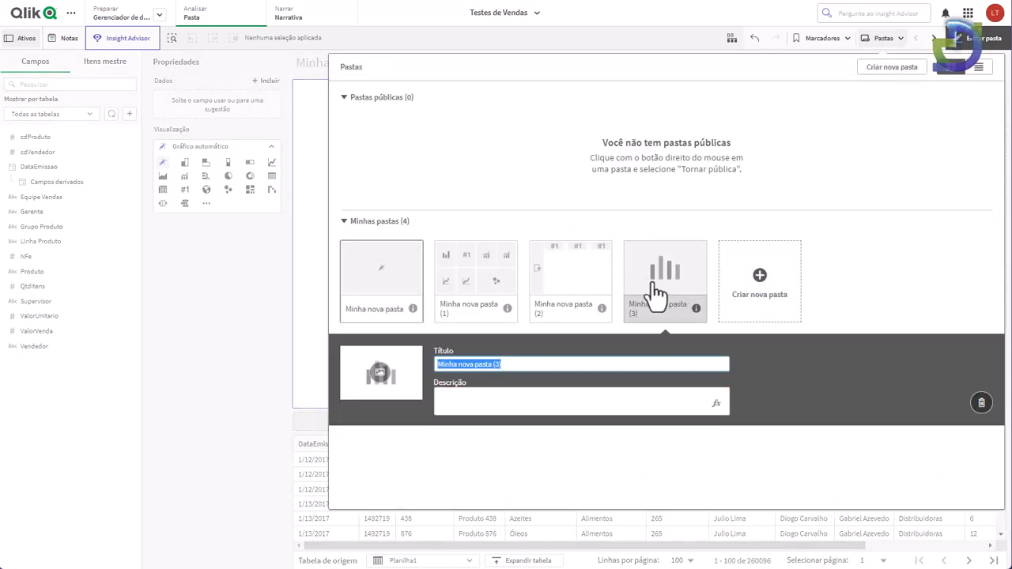
pyautogui.click(657, 289)
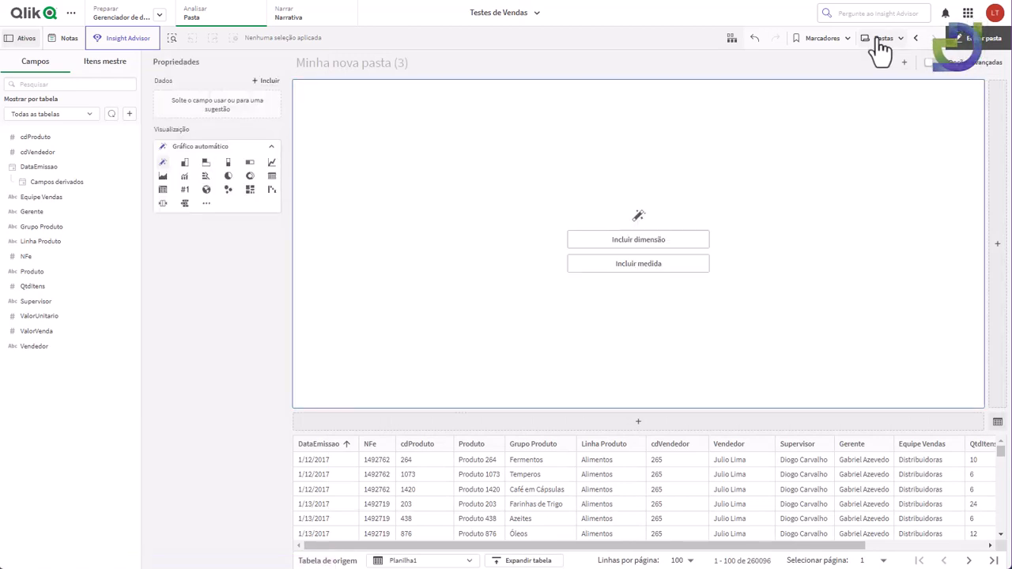
pyautogui.click(882, 39)
pyautogui.click(880, 41)
# - Examine the values listed under the Gerente and Grupo Produto fields
pyautogui.click(32, 213)
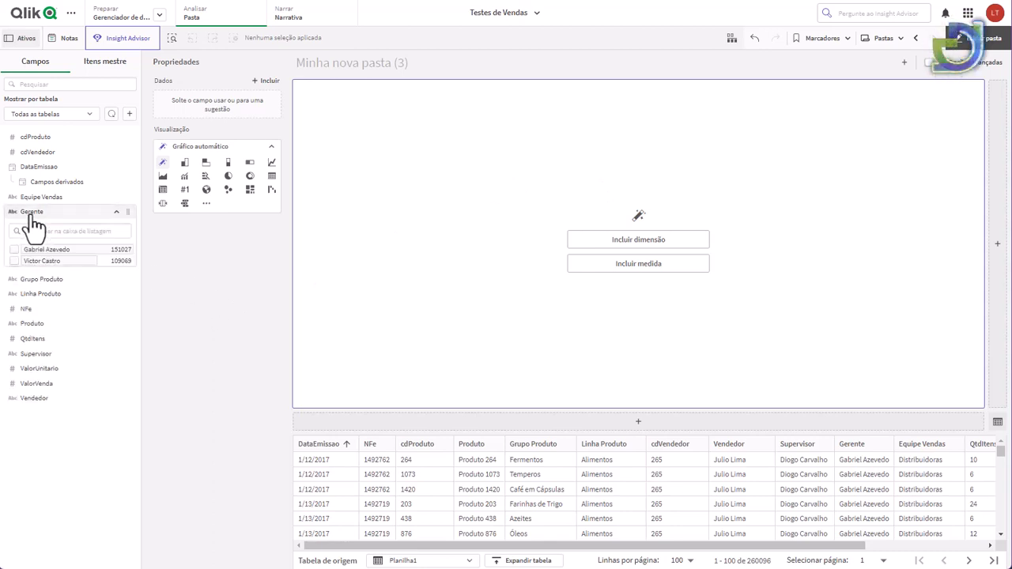
pyautogui.click(49, 280)
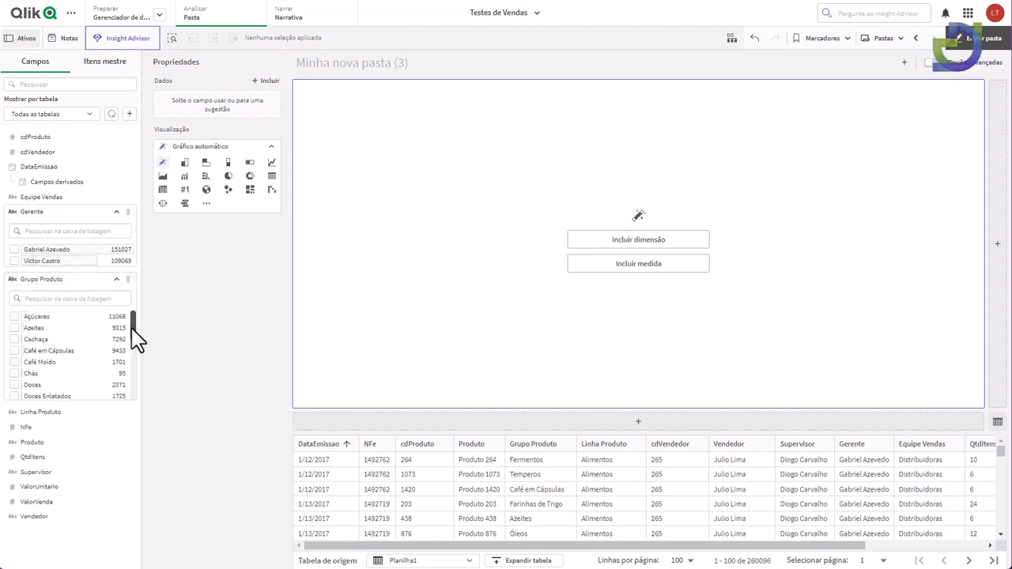
pyautogui.moveTo(136, 336); pyautogui.dragTo(141, 367)
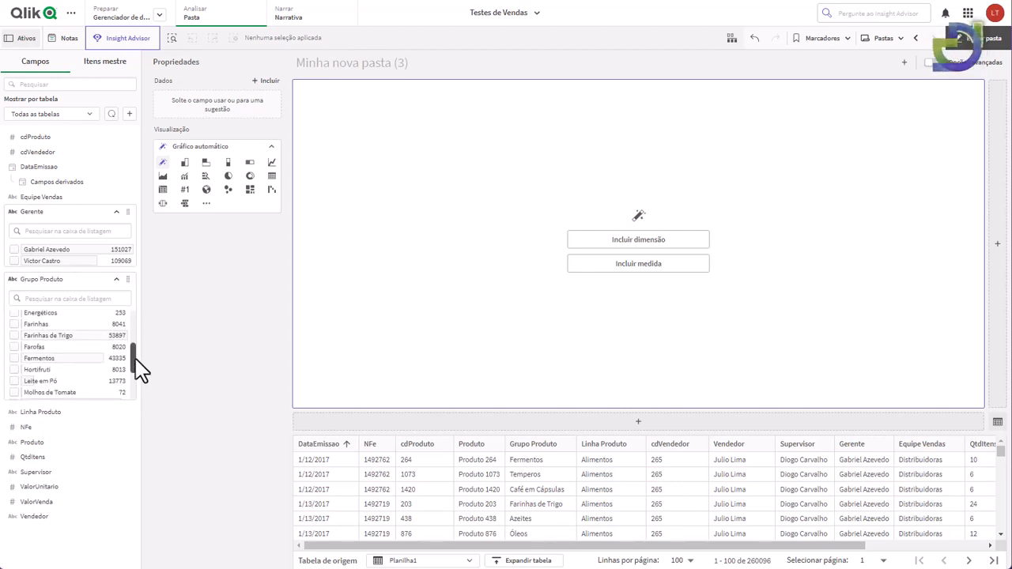
pyautogui.scroll(4, 63, 382)
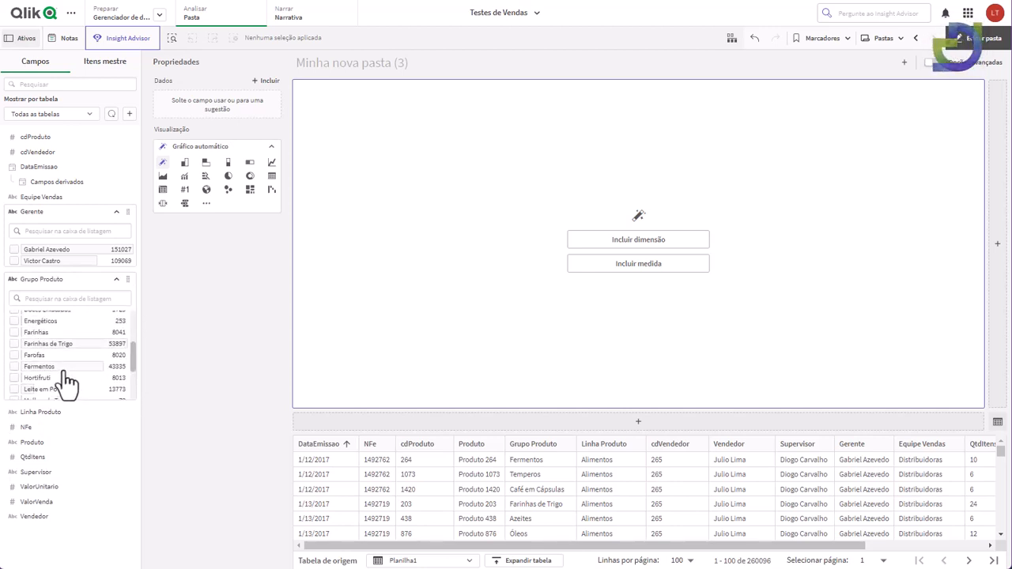
pyautogui.click(64, 283)
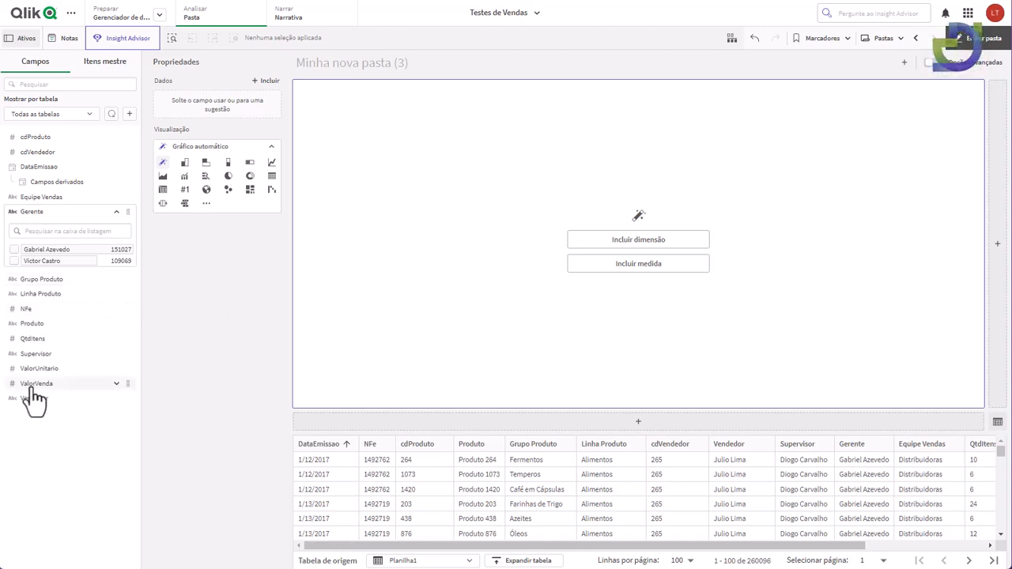
# - Chart the sum of ValorVenda by Vendedor, trying horizontal grouped and vertical stacked bars before changing it to a line chart
pyautogui.moveTo(34, 388); pyautogui.dragTo(709, 245)
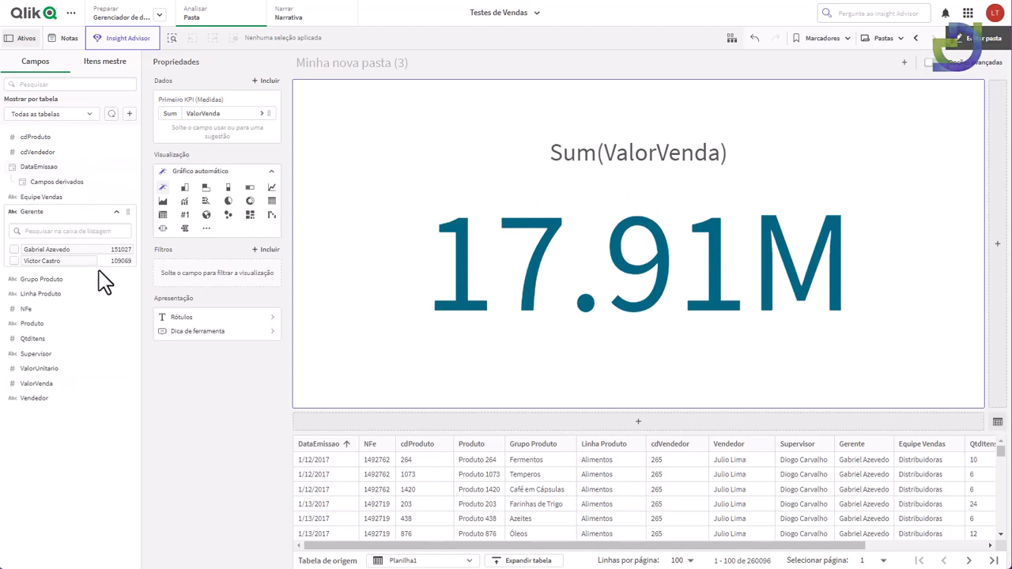
pyautogui.moveTo(34, 398); pyautogui.dragTo(698, 228)
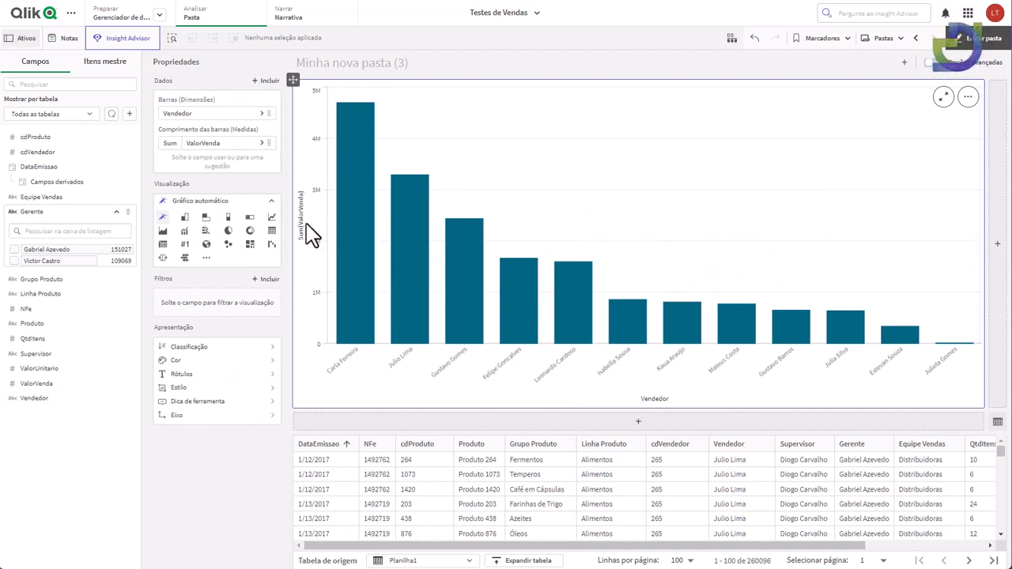
pyautogui.click(206, 219)
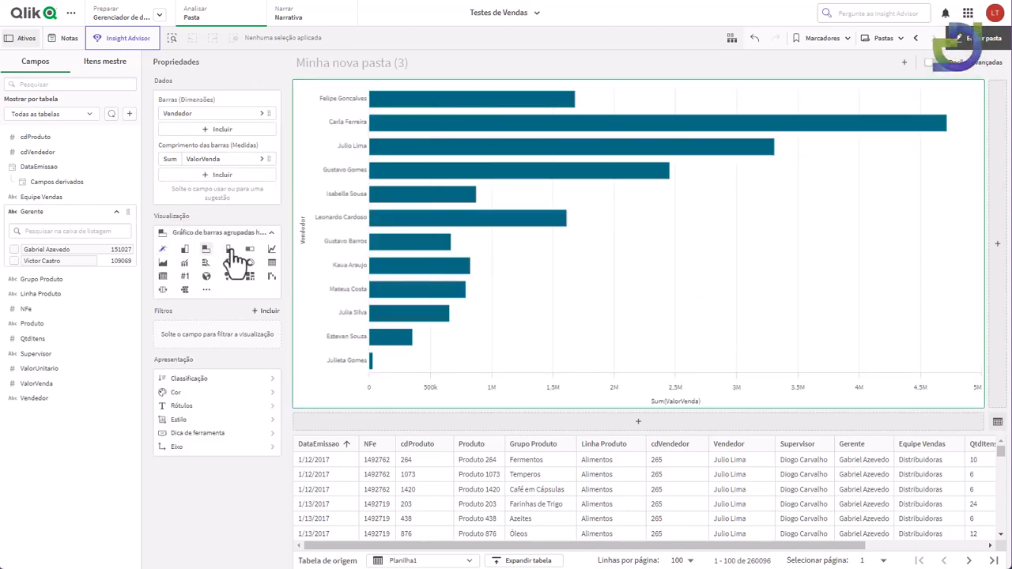
pyautogui.click(229, 250)
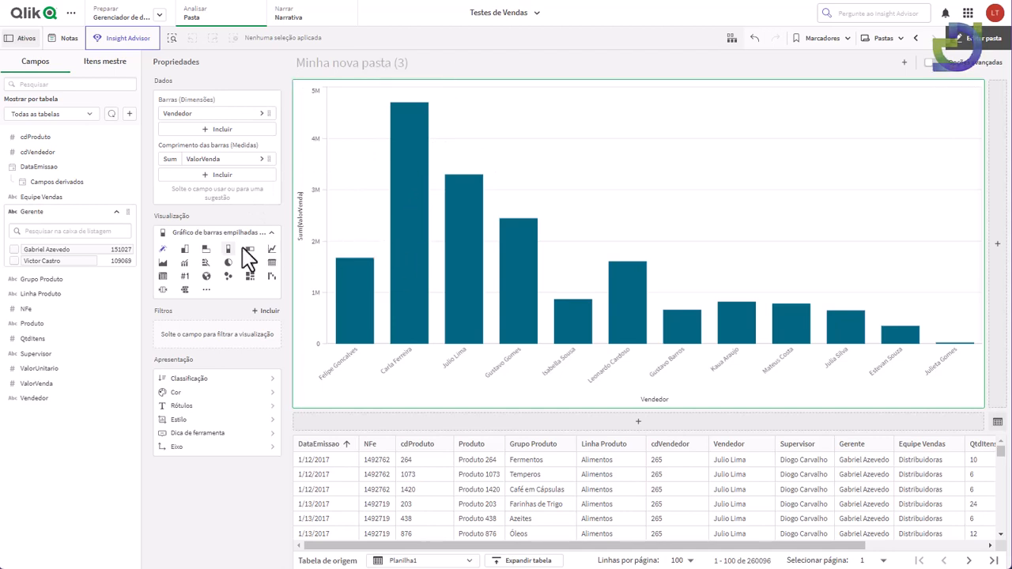
pyautogui.click(272, 252)
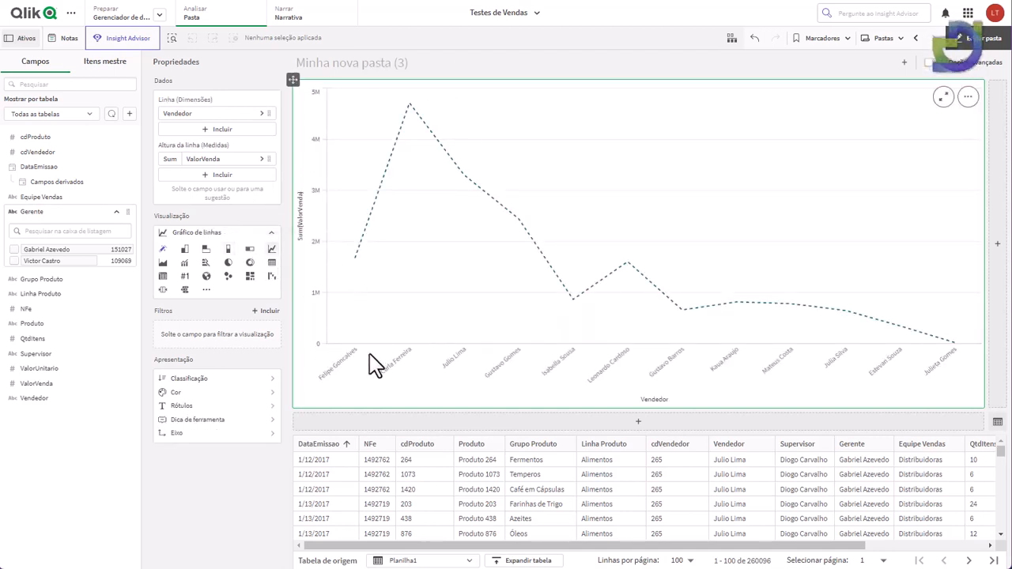
# - Replace the line chart's Vendedor dimension with YearMonth, derived from DataEmissao
pyautogui.click(263, 113)
pyautogui.click(386, 178)
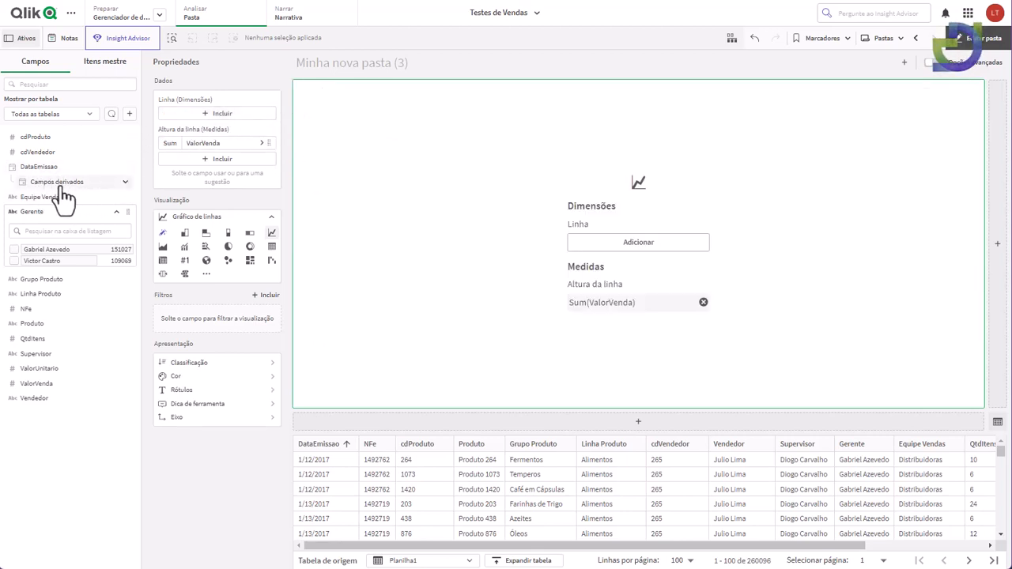
pyautogui.click(124, 182)
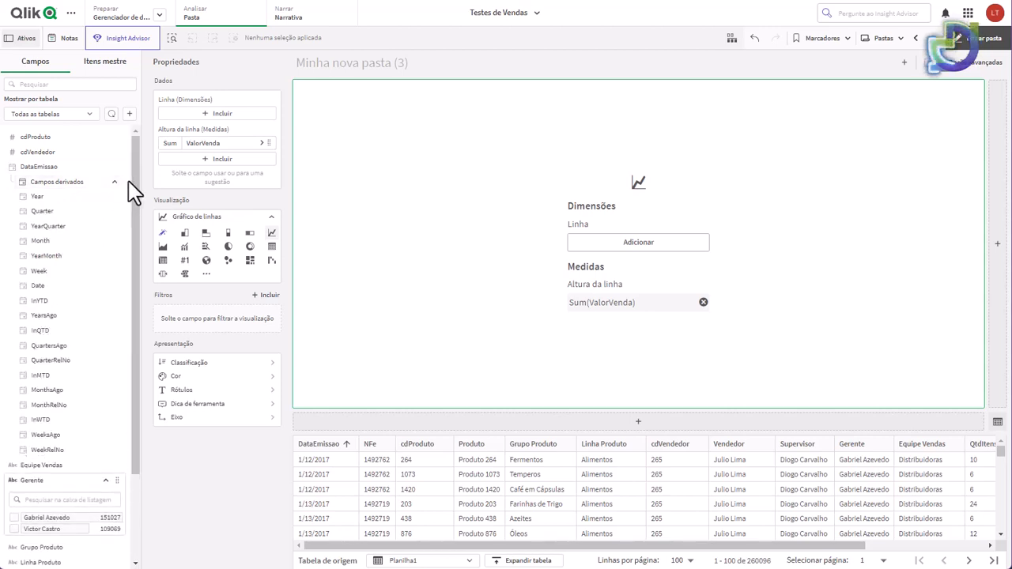
pyautogui.scroll(-1, 139, 237)
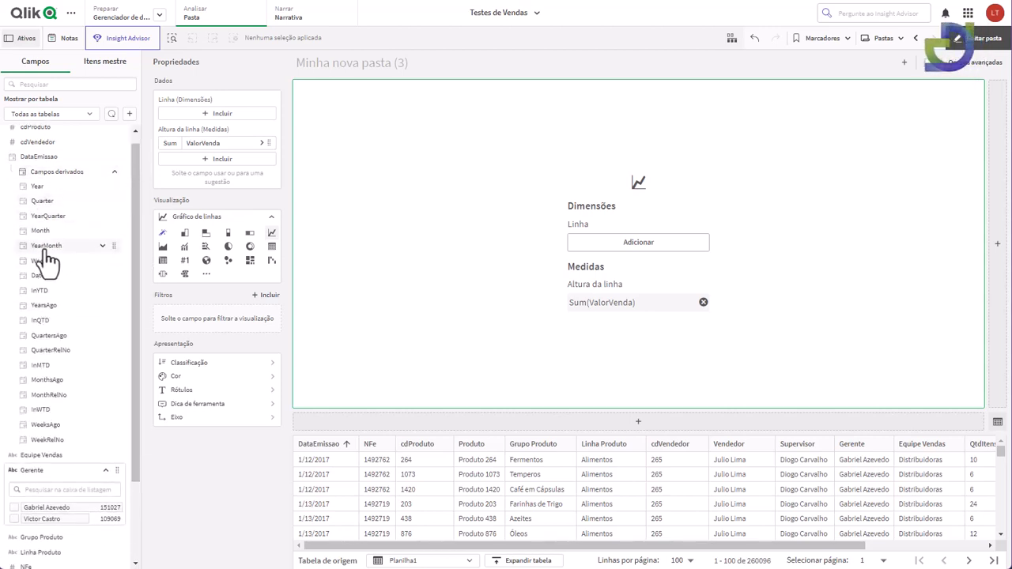
pyautogui.moveTo(45, 251); pyautogui.dragTo(211, 123)
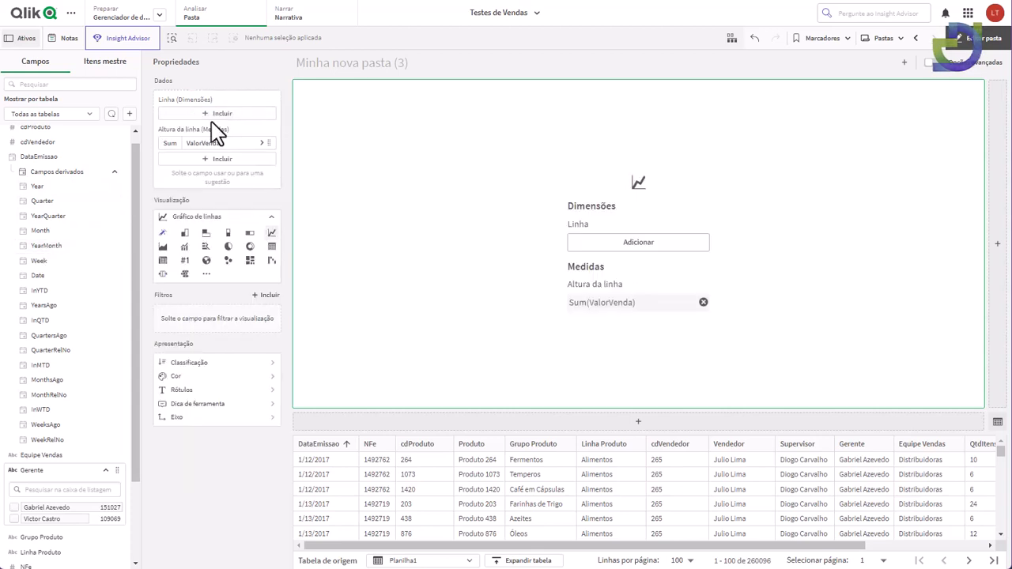
pyautogui.moveTo(85, 246); pyautogui.dragTo(639, 220)
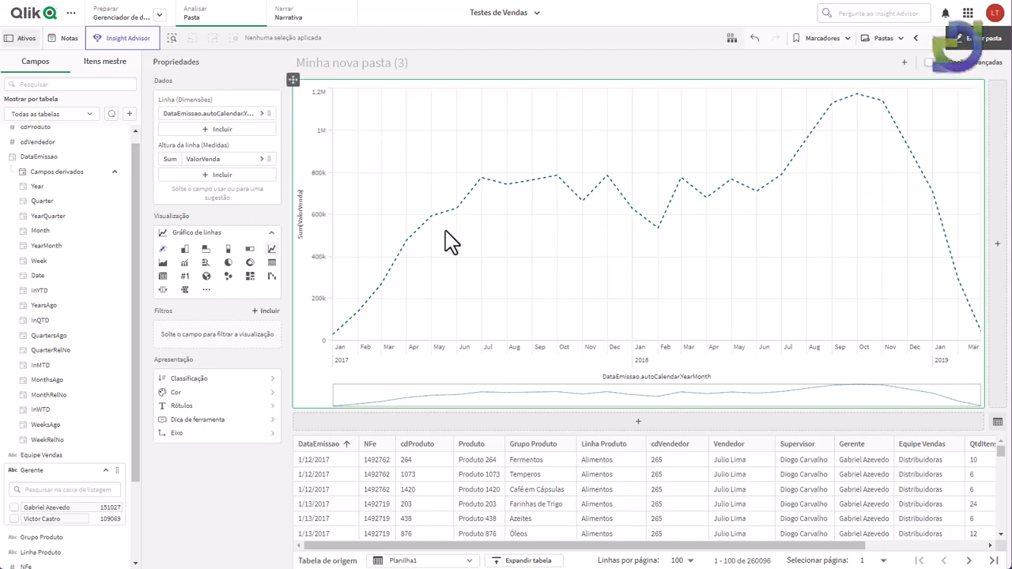
pyautogui.click(440, 153)
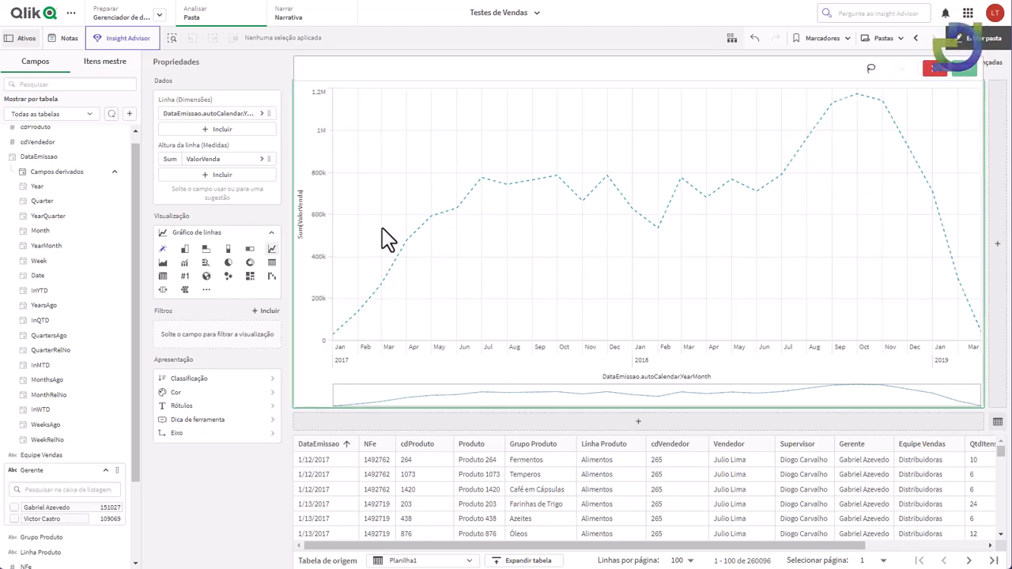
pyautogui.click(222, 394)
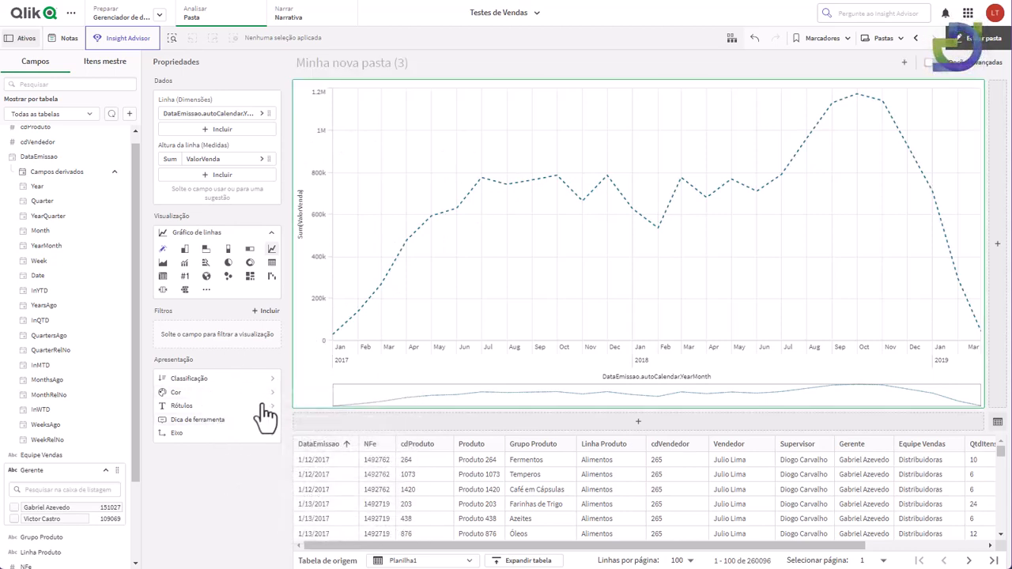
# - Add a second automatic chart beside the line chart, showing the sum of ValorVenda by Produto
pyautogui.click(996, 248)
pyautogui.click(792, 283)
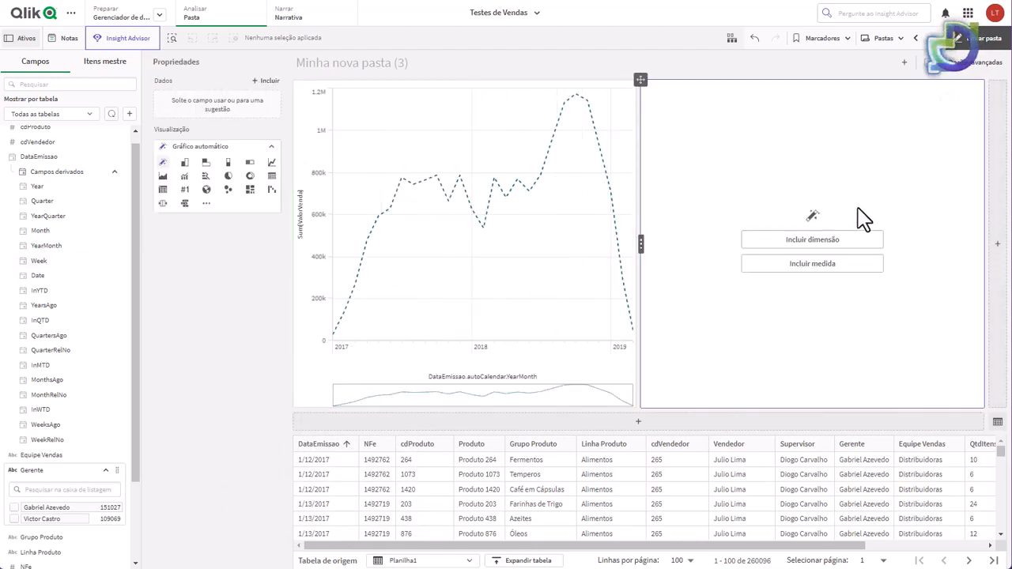
pyautogui.click(812, 245)
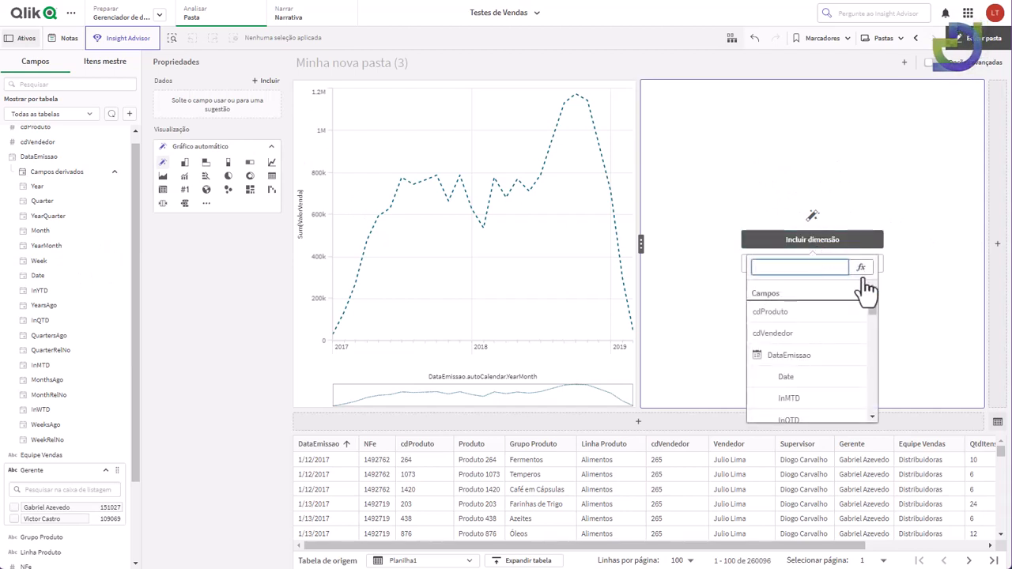
pyautogui.moveTo(872, 291); pyautogui.dragTo(867, 398)
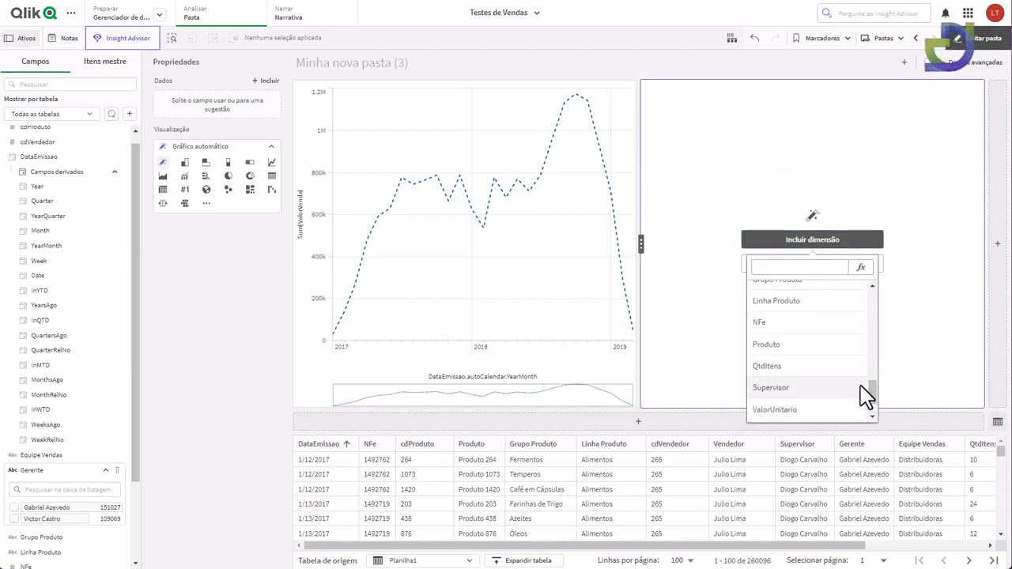
pyautogui.click(819, 353)
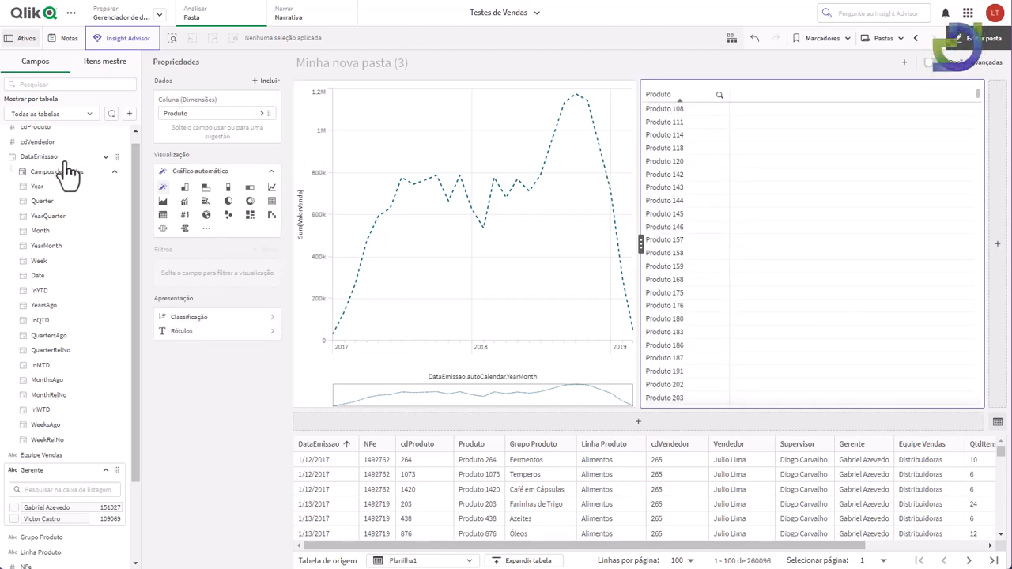
pyautogui.scroll(-3, 131, 333)
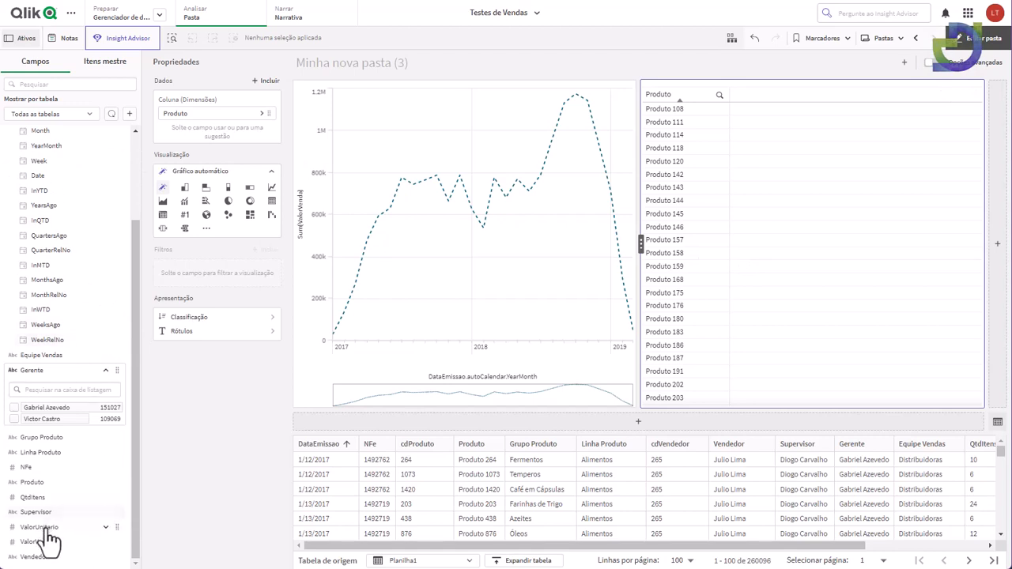
pyautogui.moveTo(37, 544); pyautogui.dragTo(823, 273)
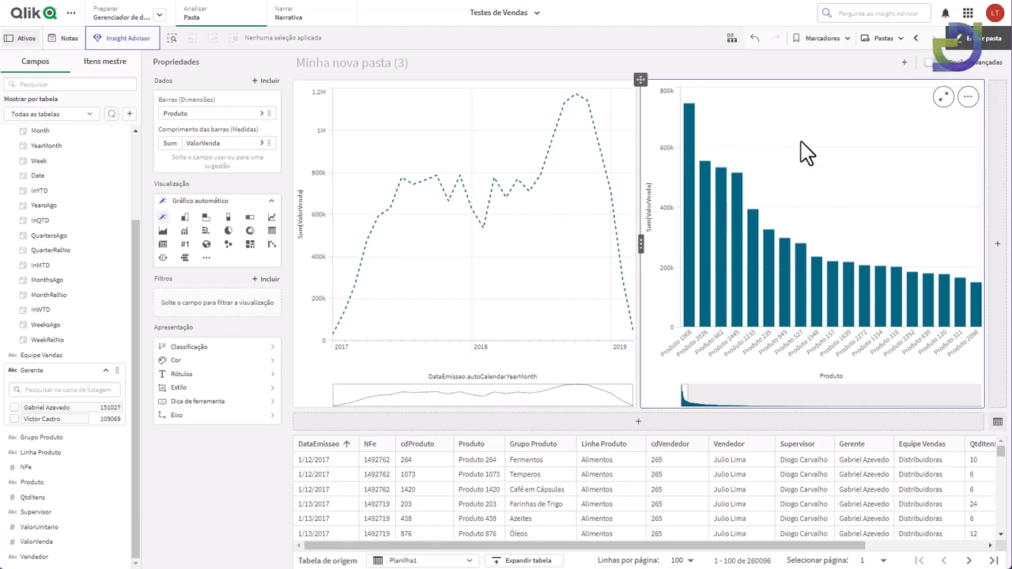
# - Add a table below the two charts with Gerente and the sum of ValorVenda as columns
pyautogui.click(639, 422)
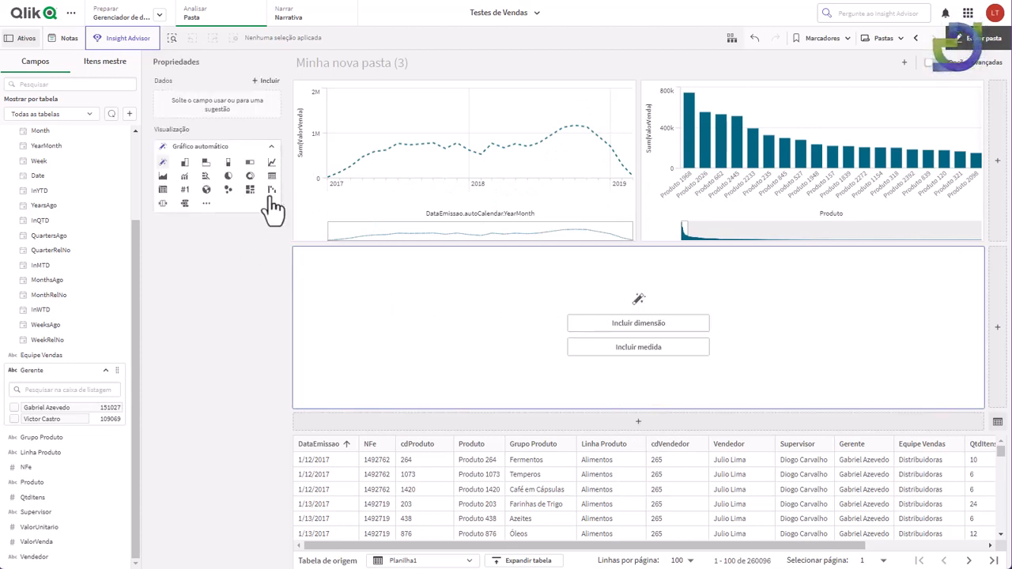
pyautogui.click(272, 177)
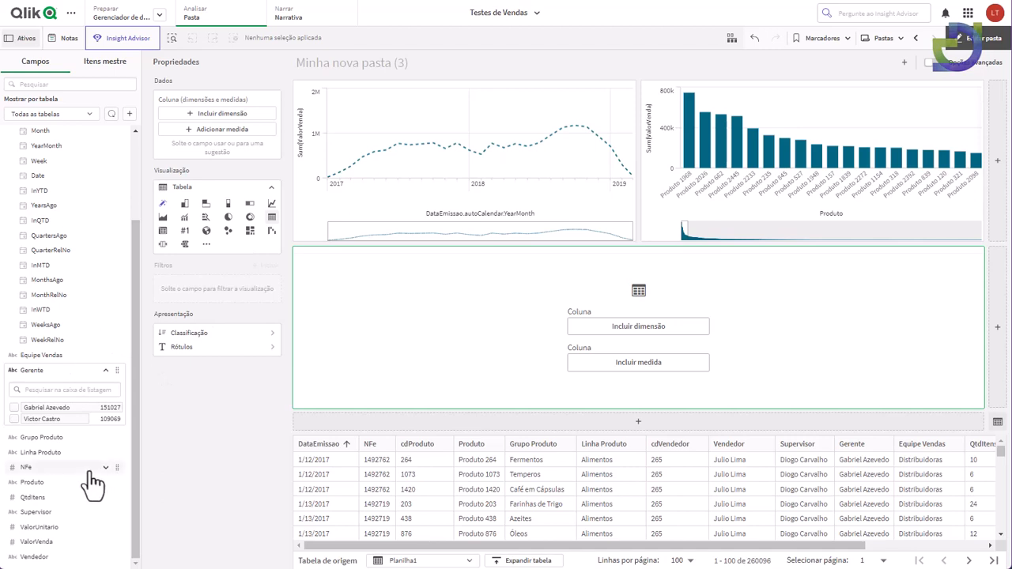
pyautogui.scroll(2, 67, 474)
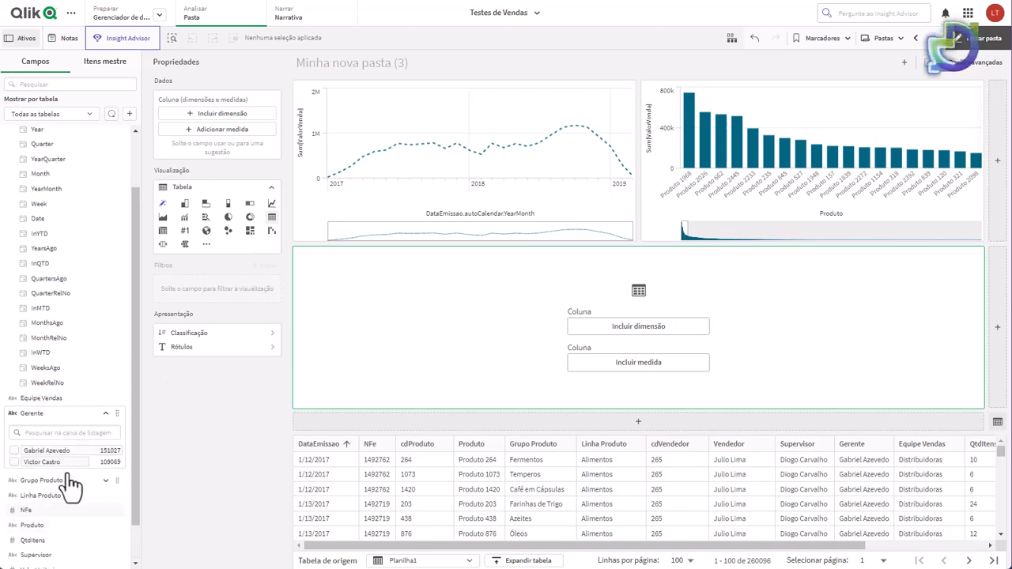
pyautogui.scroll(-2, 70, 467)
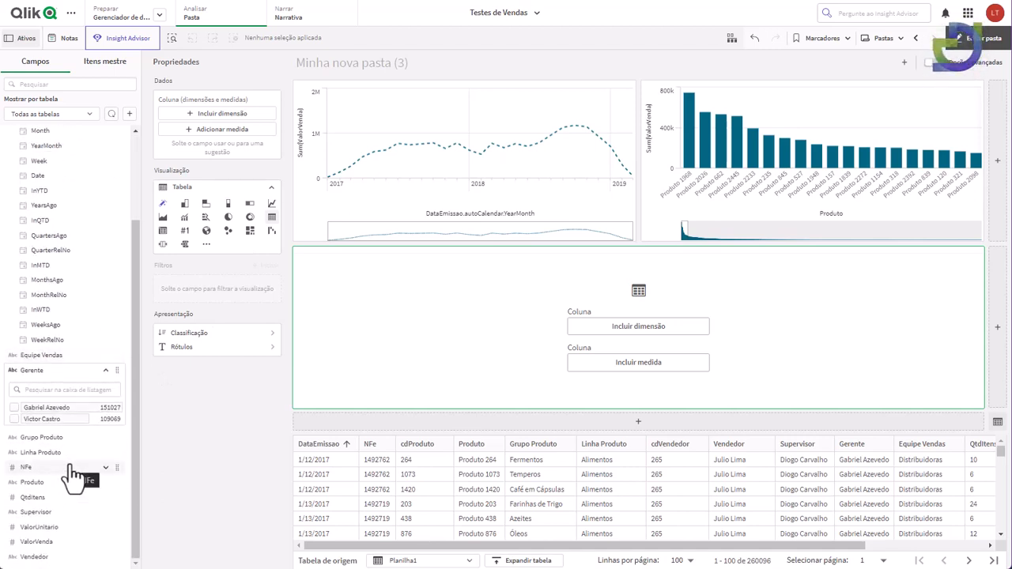
pyautogui.moveTo(70, 473); pyautogui.dragTo(636, 305)
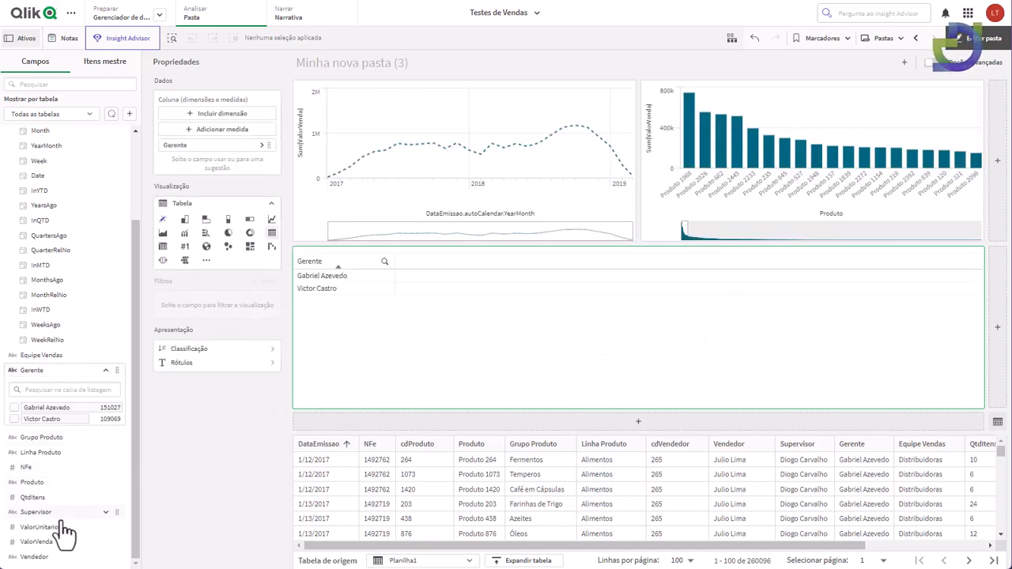
pyautogui.moveTo(44, 545); pyautogui.dragTo(660, 333)
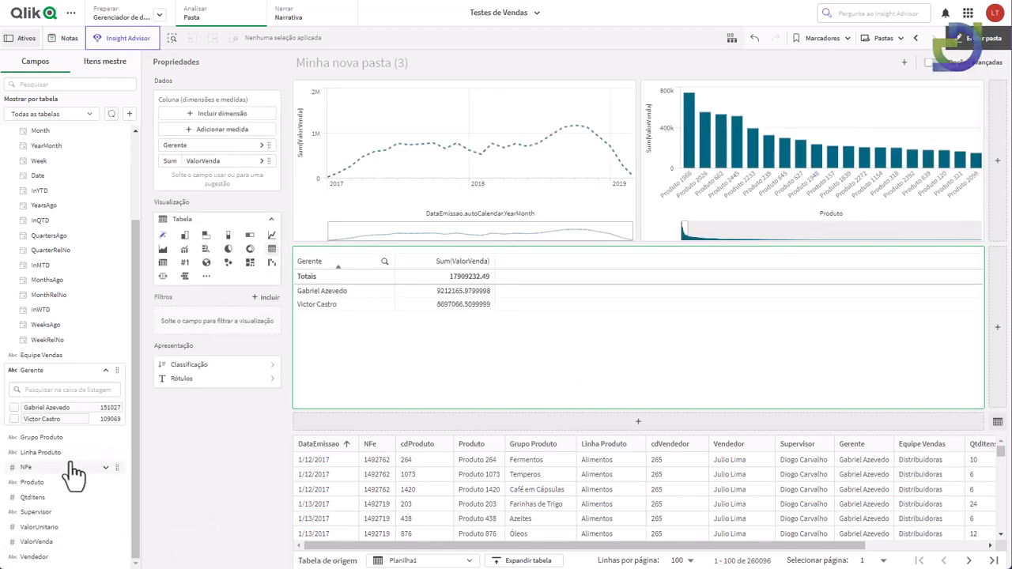
pyautogui.scroll(3, 71, 508)
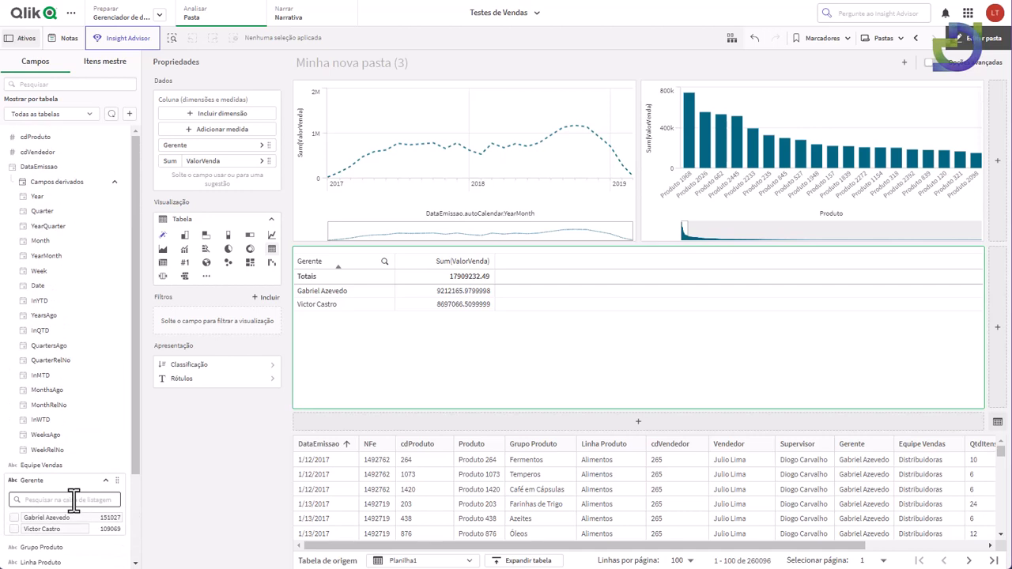
# - Add the sum of QtdItens as a column in the Gerente table
pyautogui.scroll(-3, 73, 500)
pyautogui.moveTo(34, 499); pyautogui.dragTo(656, 332)
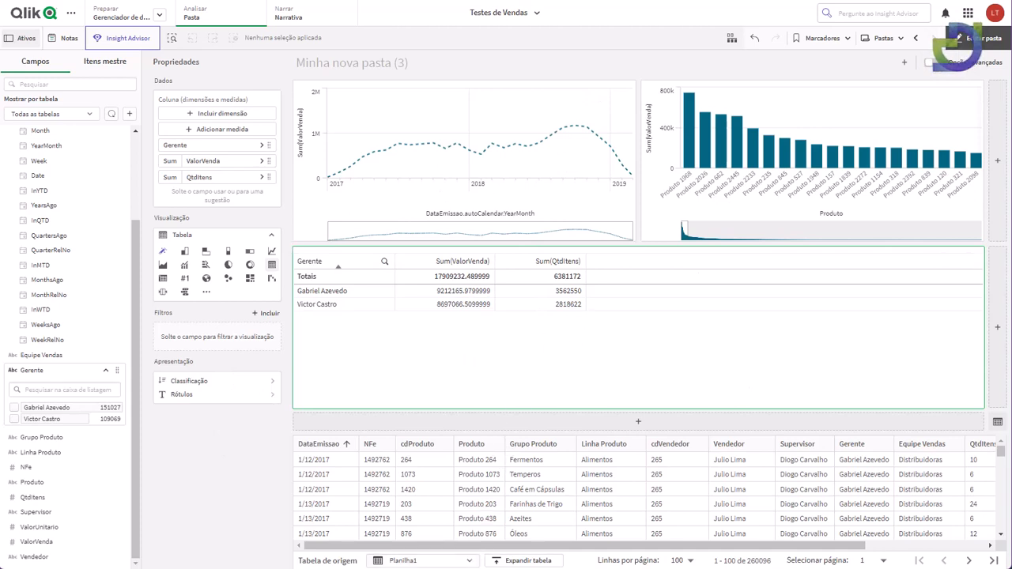
# - Examine the columns of the Planilha1 source table, expand and contract it, and show the master items
pyautogui.click(416, 561)
pyautogui.click(413, 556)
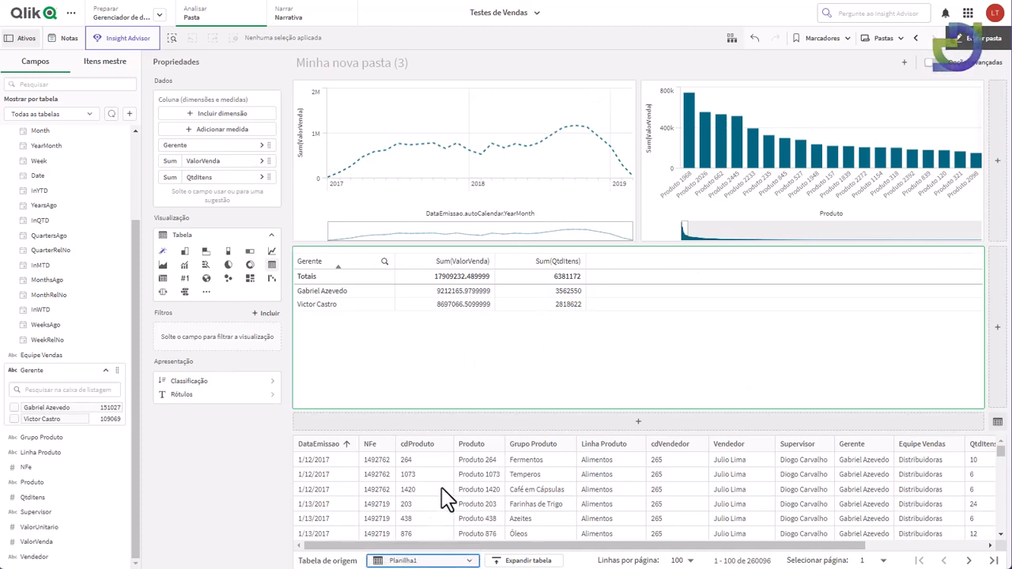
pyautogui.moveTo(461, 545); pyautogui.dragTo(580, 551)
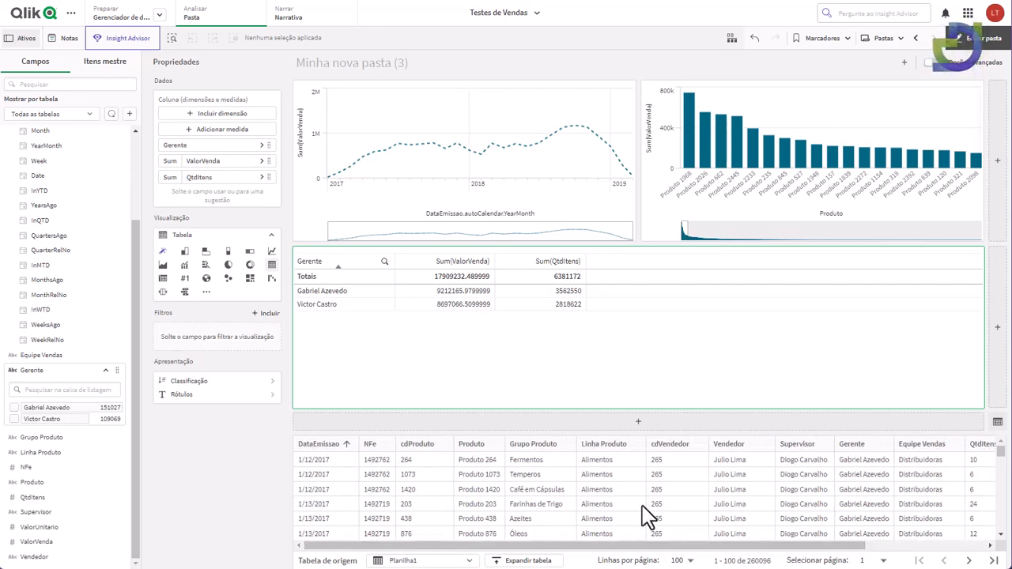
pyautogui.moveTo(682, 545); pyautogui.dragTo(876, 546)
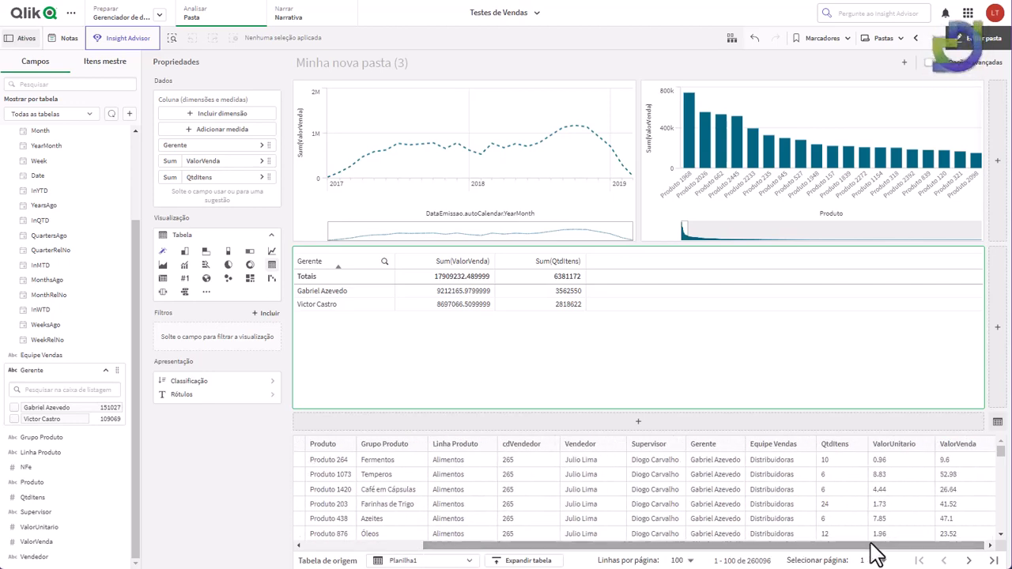
pyautogui.click(528, 561)
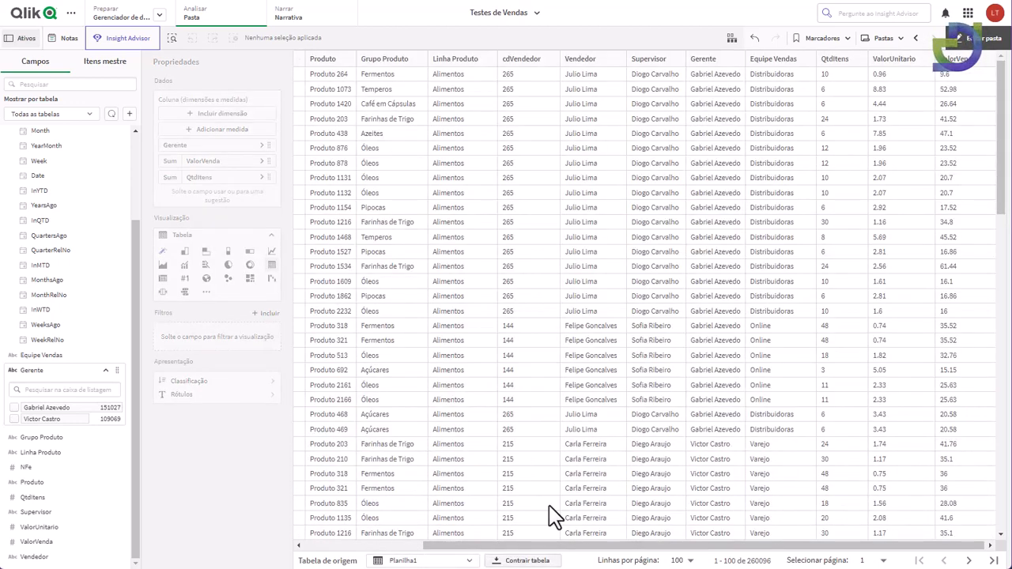
pyautogui.click(531, 561)
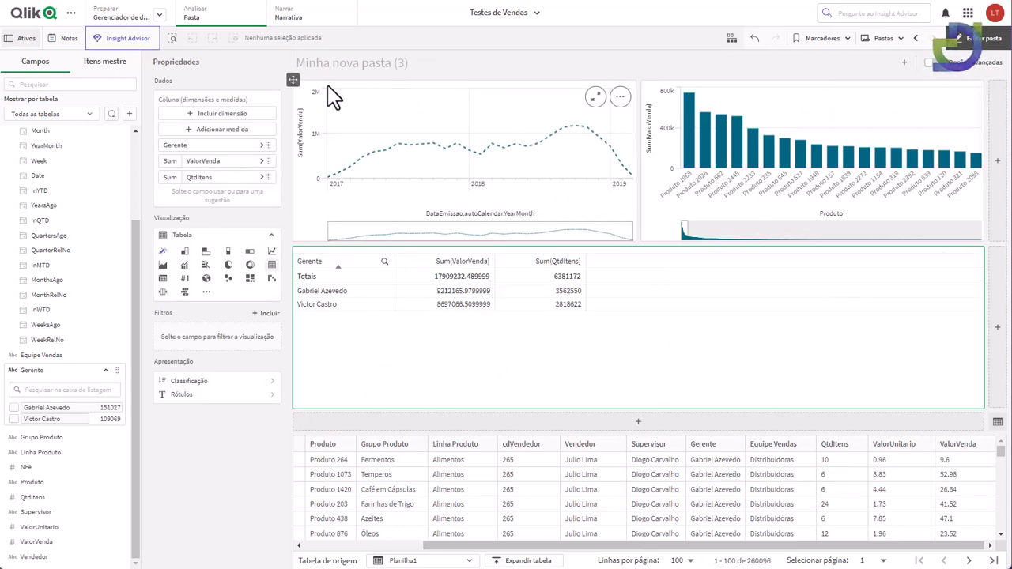
pyautogui.click(104, 64)
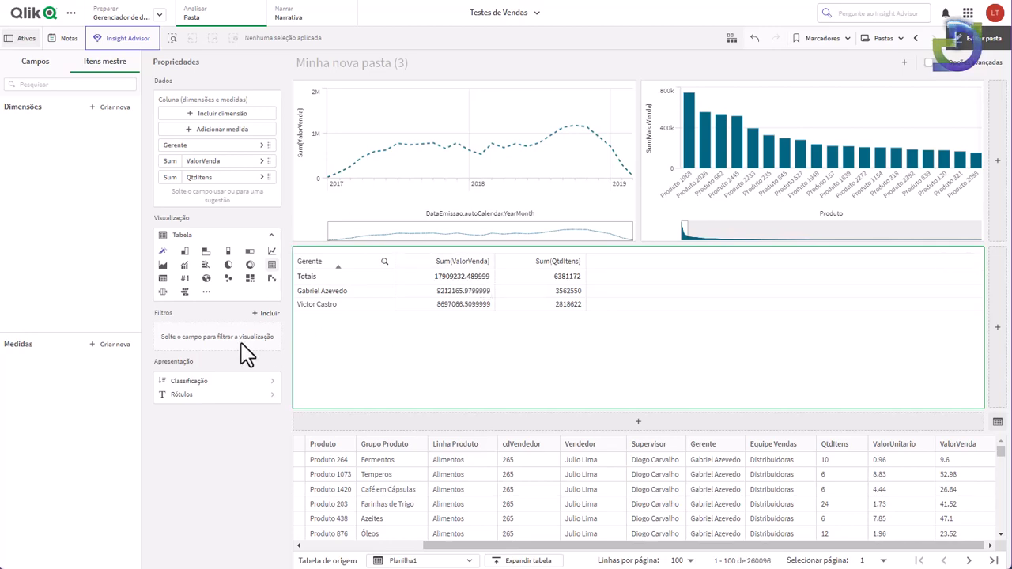
pyautogui.click(113, 344)
pyautogui.click(593, 152)
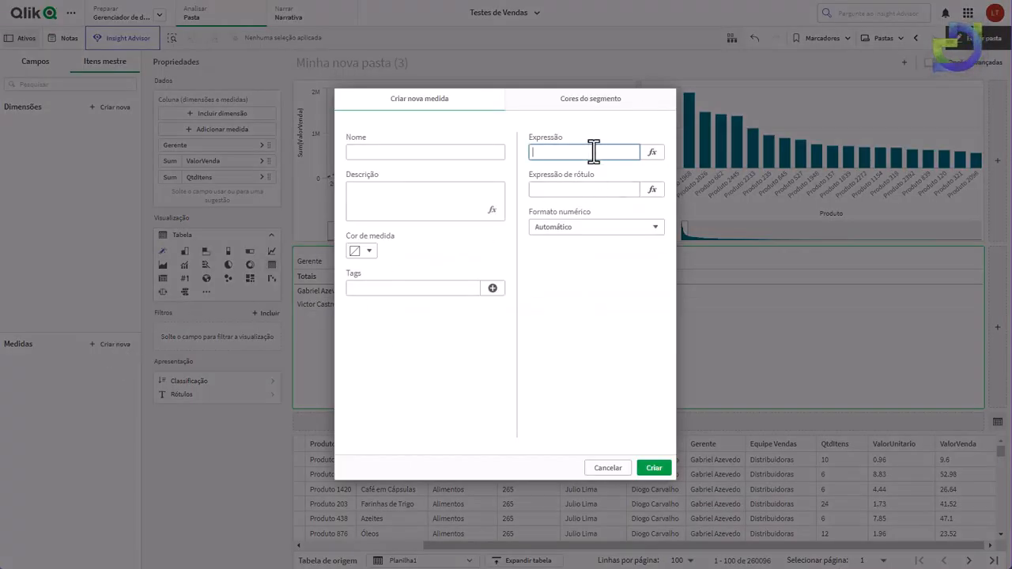
pyautogui.click(616, 468)
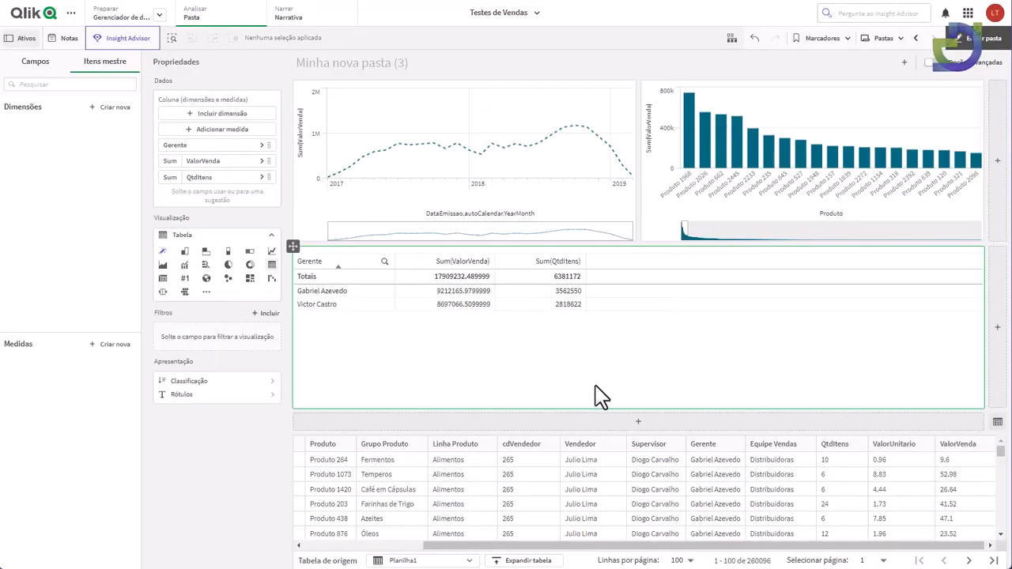
# - Start a new master measure named Faturamento with the expression Sum(ValorVenda)
pyautogui.click(111, 346)
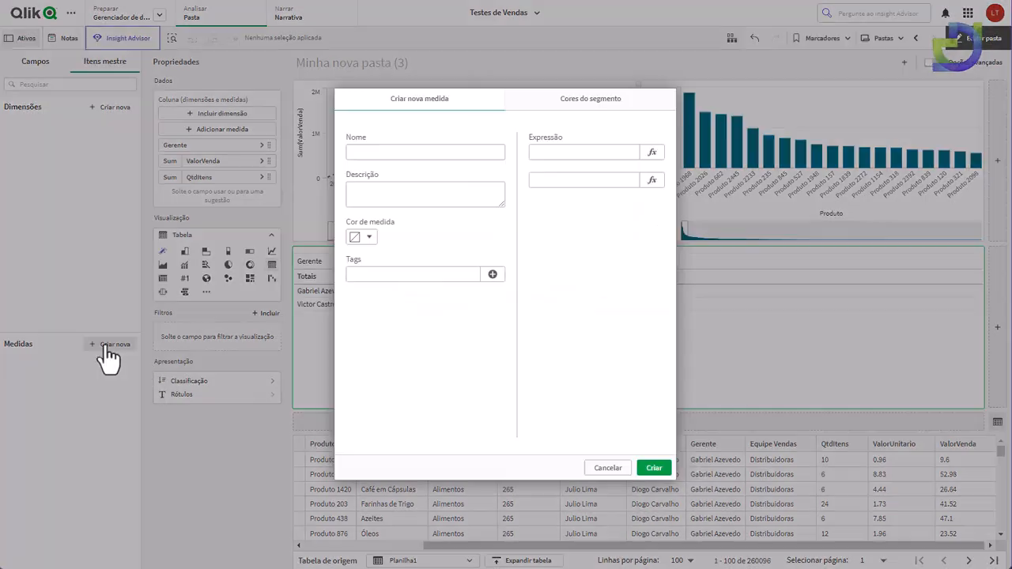
pyautogui.click(556, 150)
pyautogui.write('Sum(')
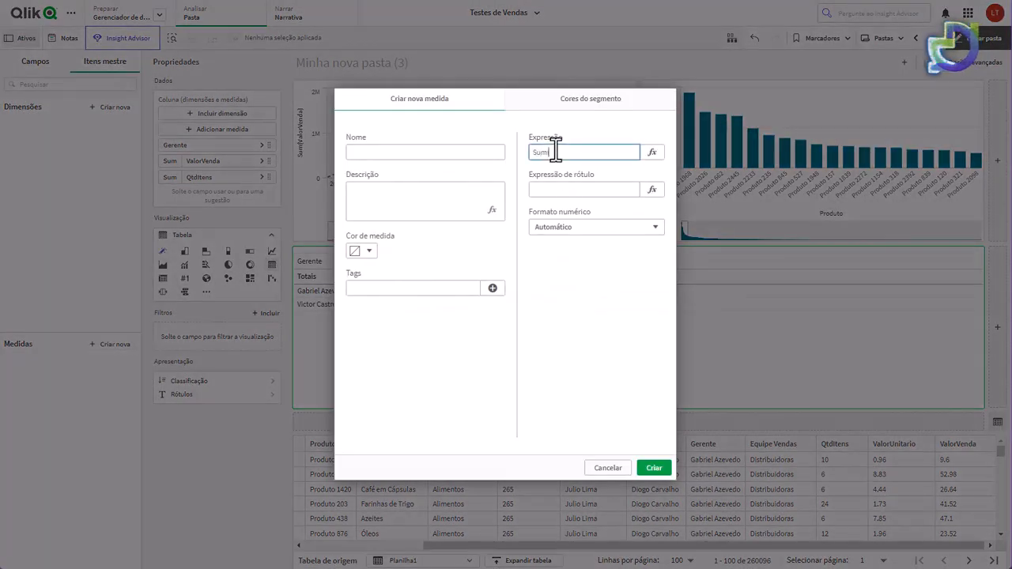
pyautogui.write('ValorVenda')
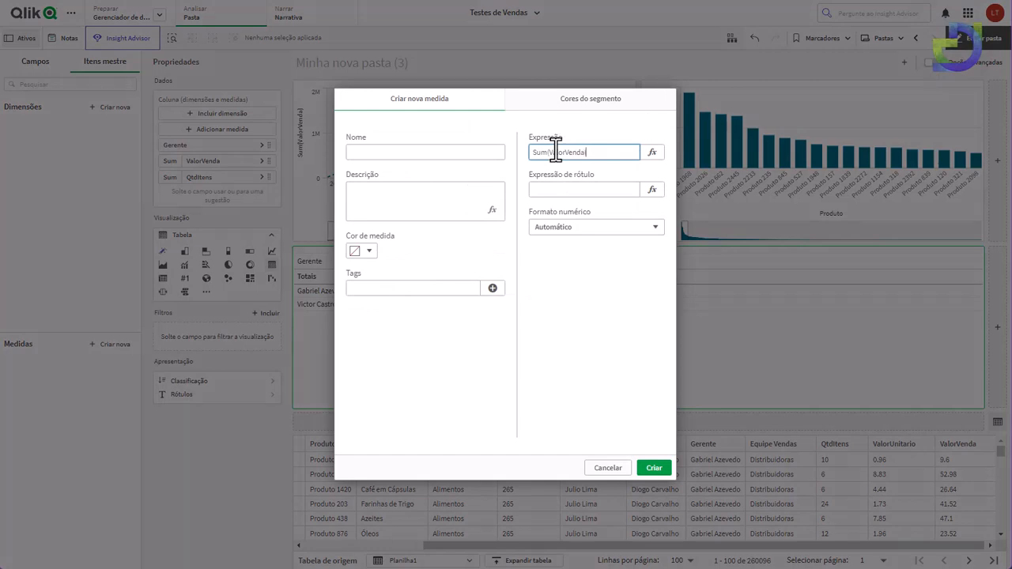
pyautogui.click(446, 155)
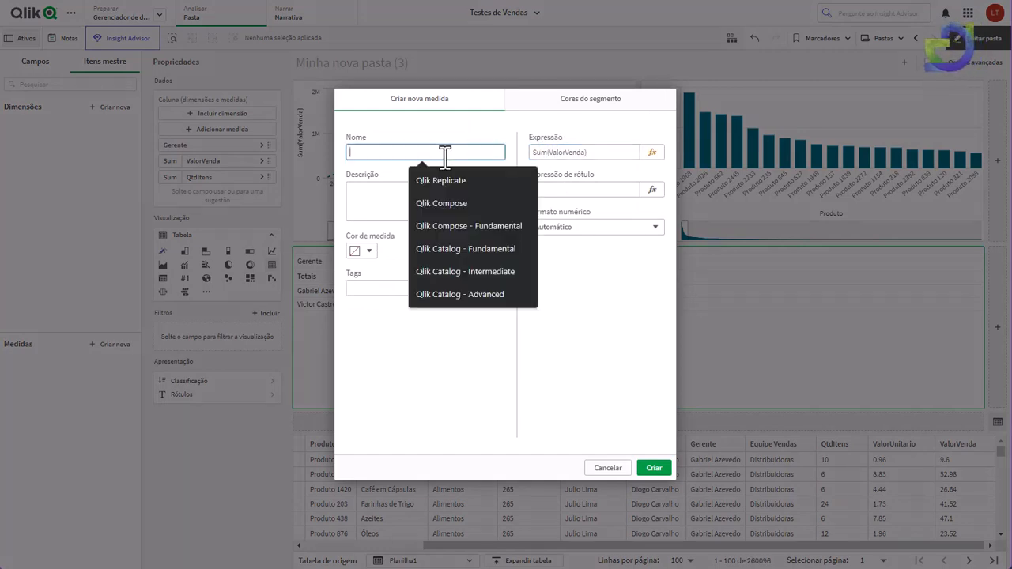
pyautogui.write('Faturamento')
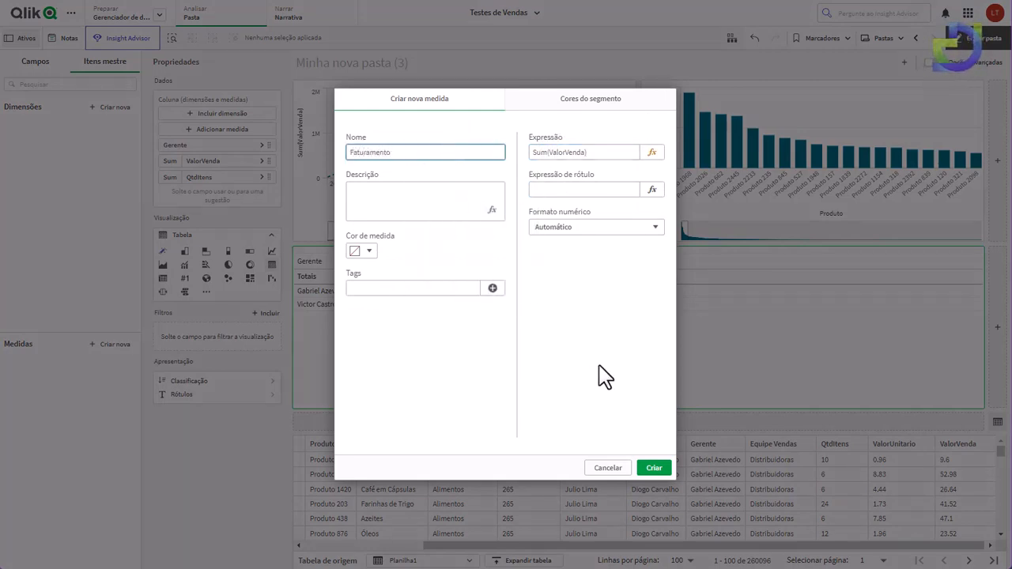
# - Try the Moeda number format on the new measure and set it back to Automático
pyautogui.click(604, 231)
pyautogui.click(568, 261)
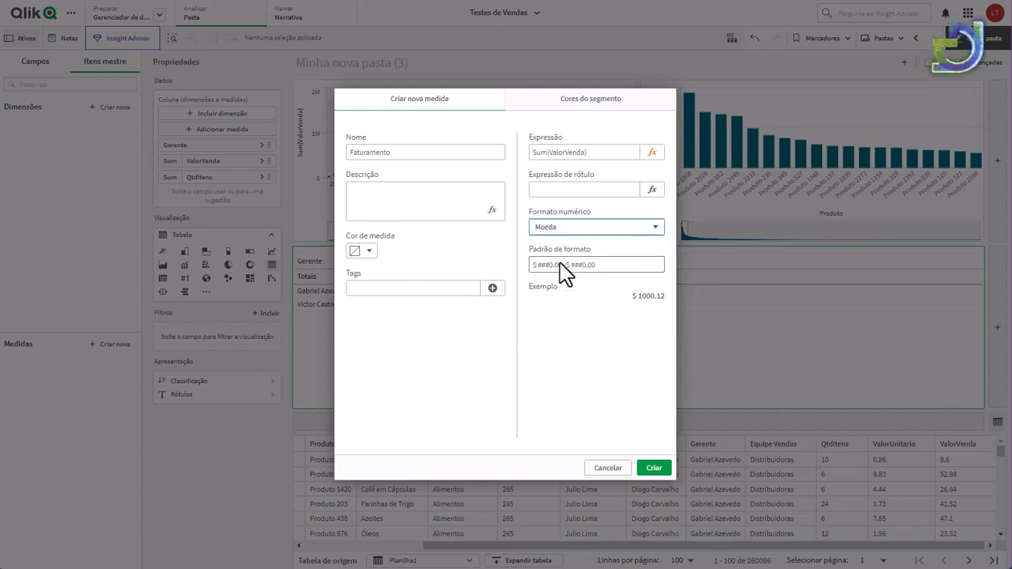
pyautogui.click(539, 266)
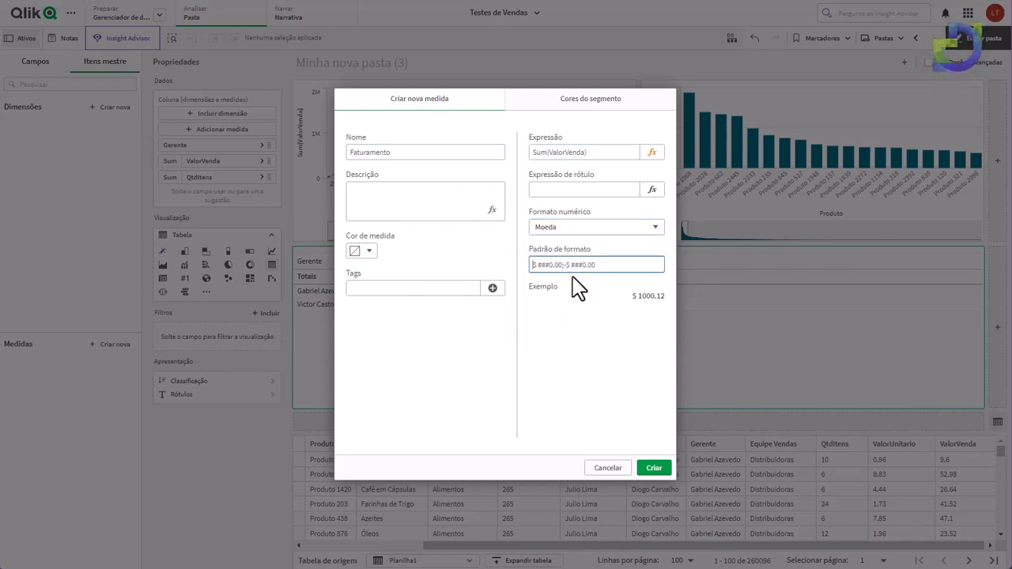
pyautogui.click(611, 229)
pyautogui.click(592, 240)
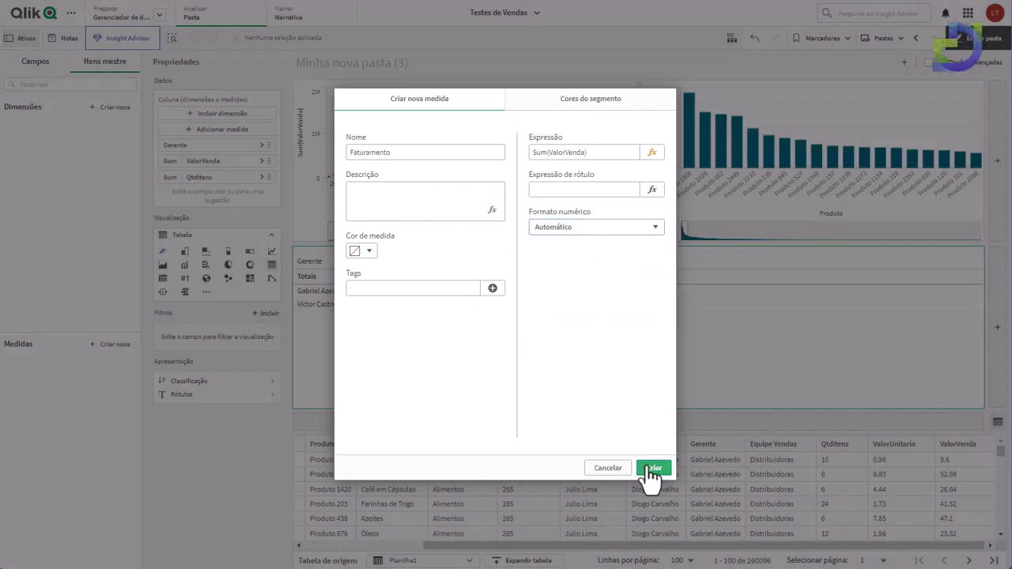
# - Create the master measure and add Faturamento as a column in the Gerente table
pyautogui.click(654, 469)
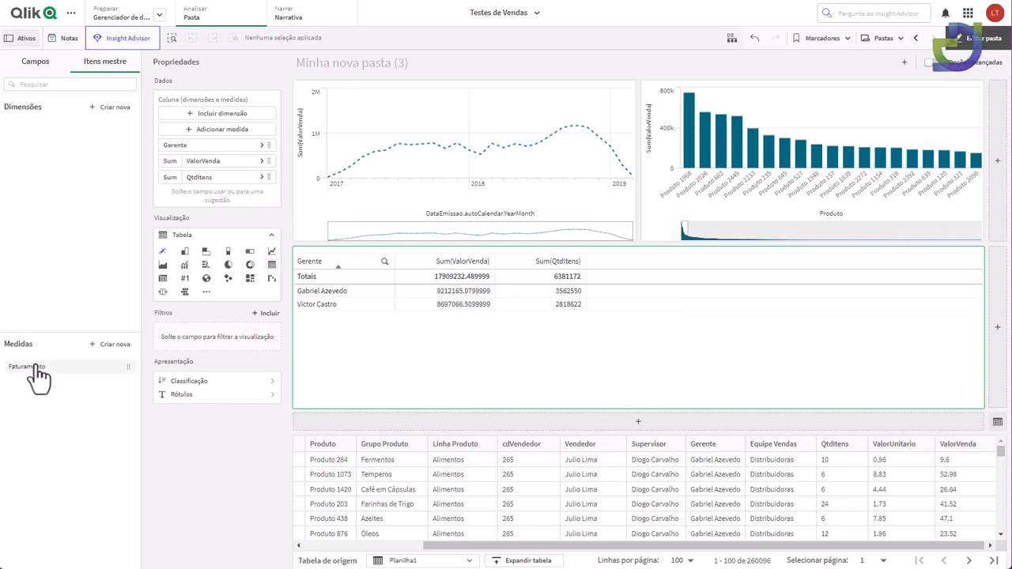
pyautogui.moveTo(38, 375); pyautogui.dragTo(587, 345)
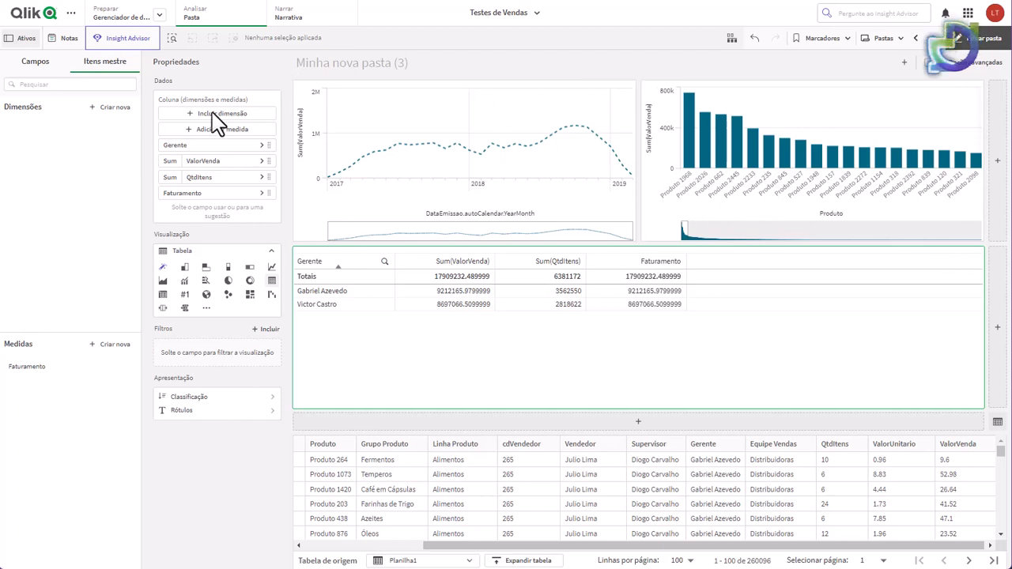
# - Turn on the advanced options for the sheet and create another new sheet
pyautogui.click(933, 66)
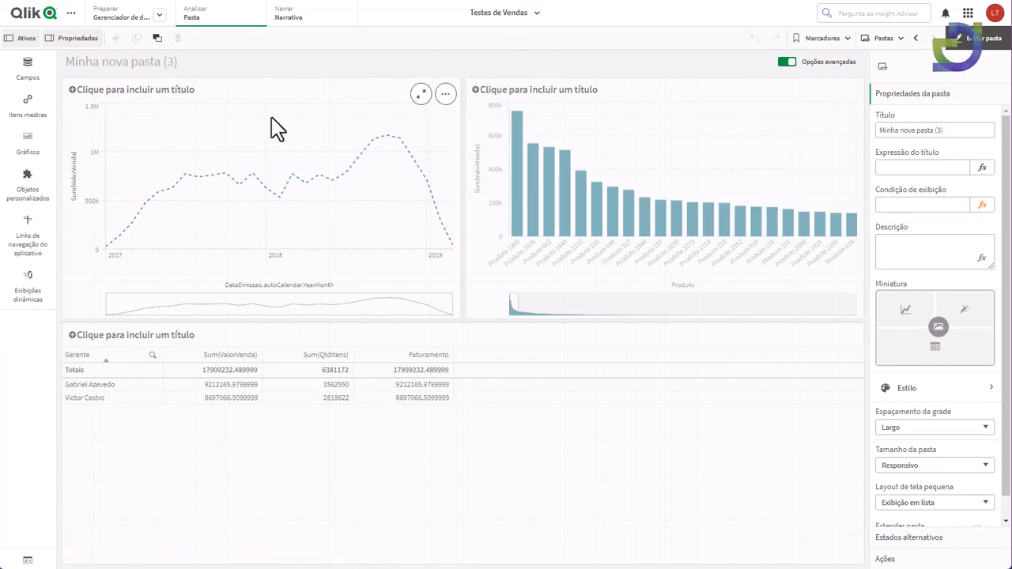
pyautogui.click(828, 43)
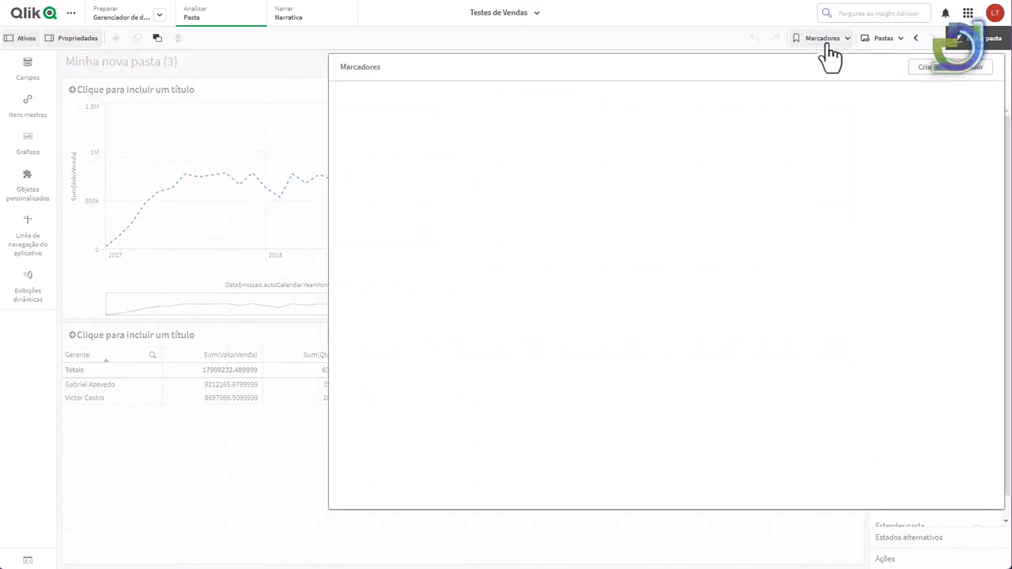
pyautogui.click(877, 41)
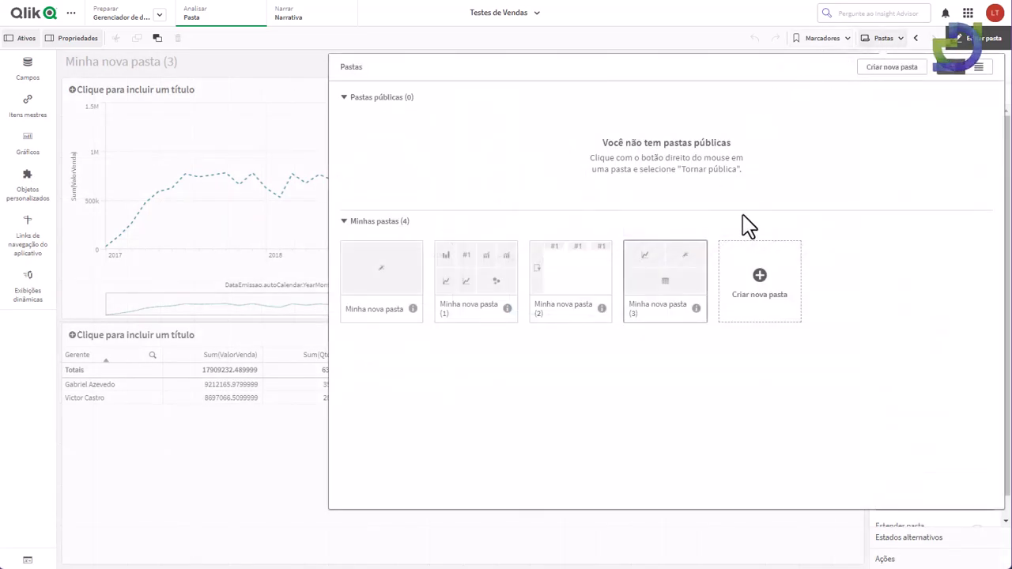
pyautogui.click(755, 279)
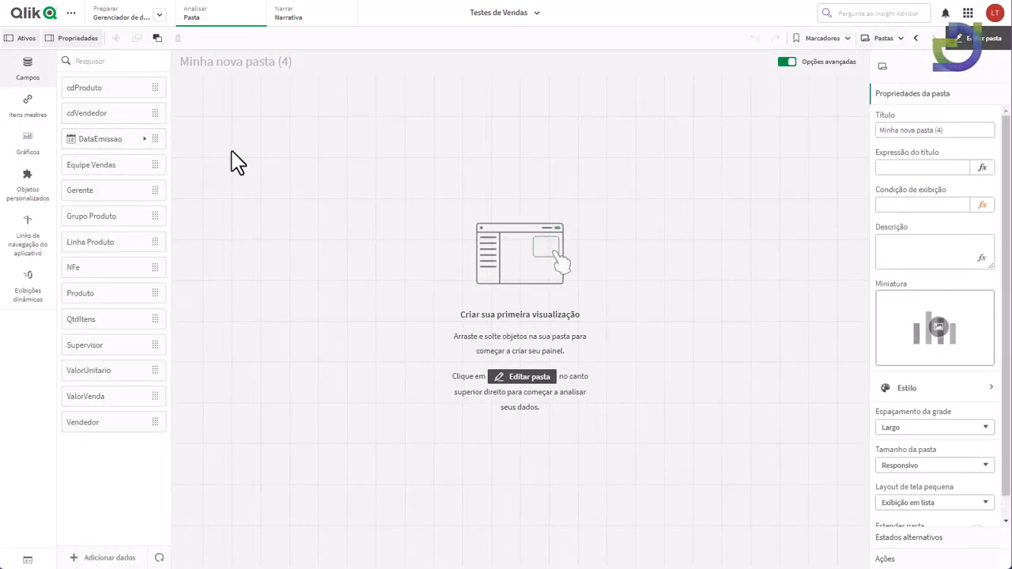
# - Add a bar chart to the new sheet with Vendedor as dimension and the Faturamento master measure as bar length
pyautogui.click(25, 152)
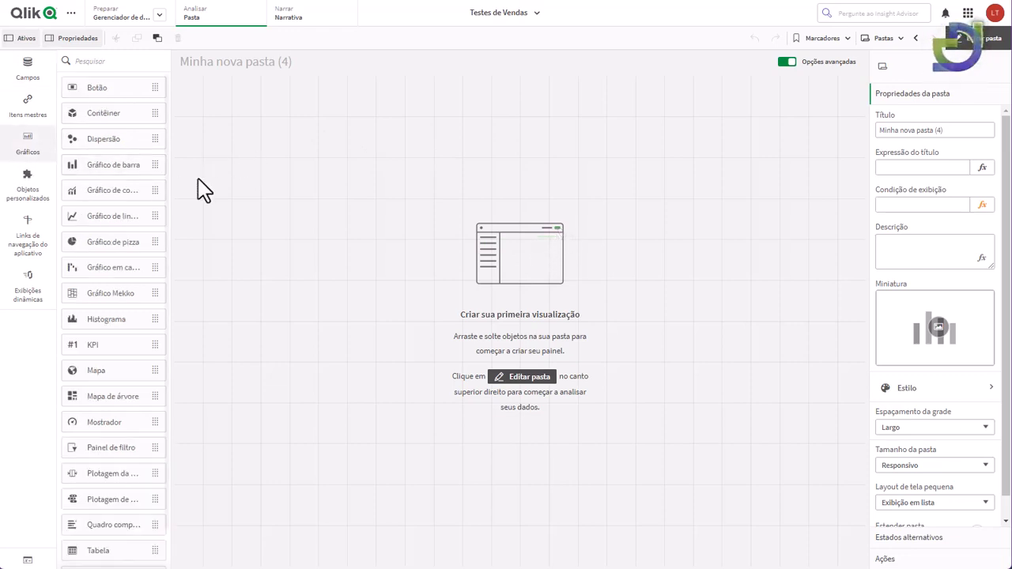
pyautogui.moveTo(128, 171); pyautogui.dragTo(334, 147)
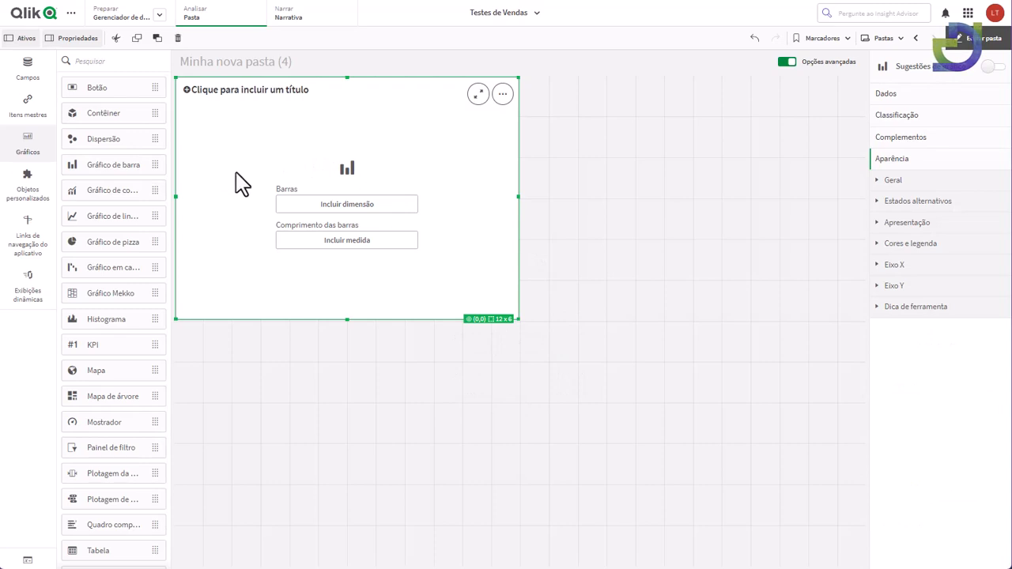
pyautogui.click(360, 205)
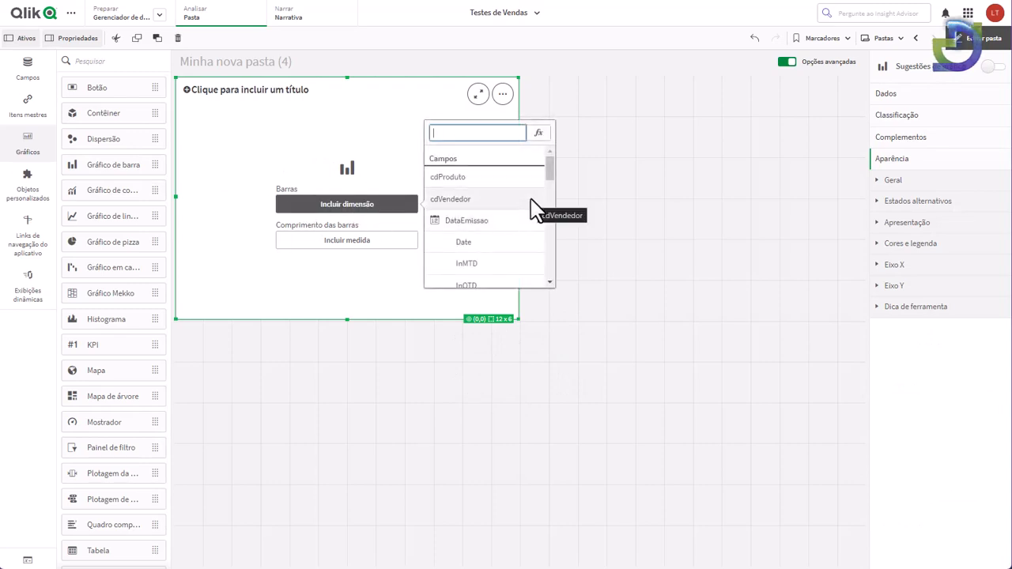
pyautogui.moveTo(551, 181); pyautogui.dragTo(554, 282)
pyautogui.click(492, 286)
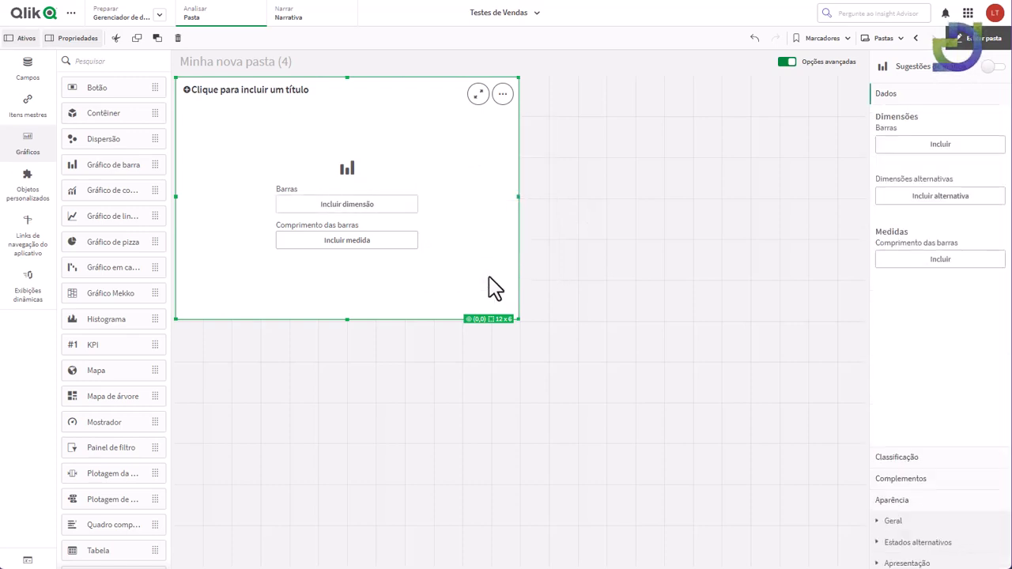
pyautogui.click(410, 241)
pyautogui.click(472, 218)
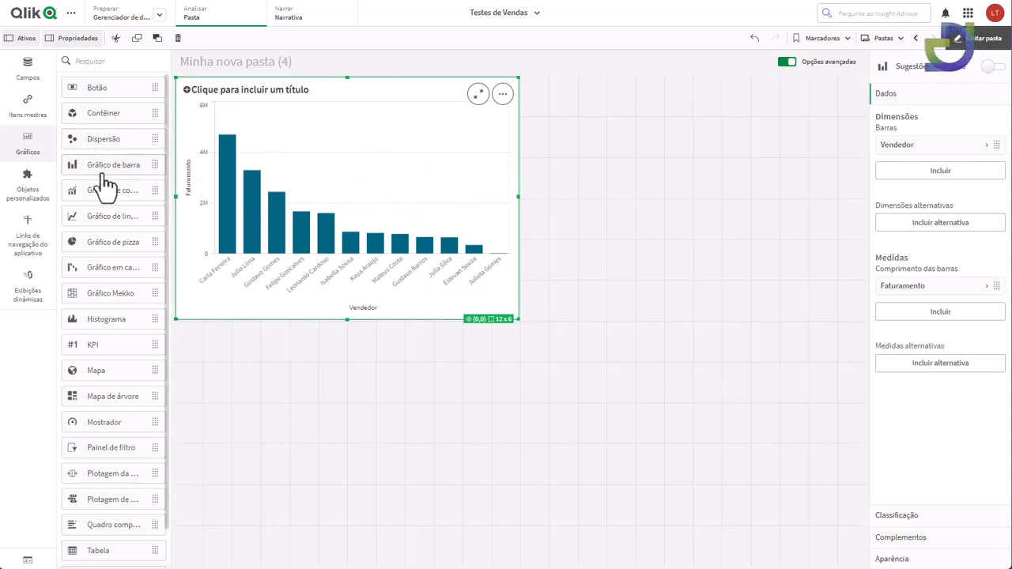
# - Change the bar chart's orientation to horizontal in its presentation settings
pyautogui.click(897, 559)
pyautogui.click(918, 224)
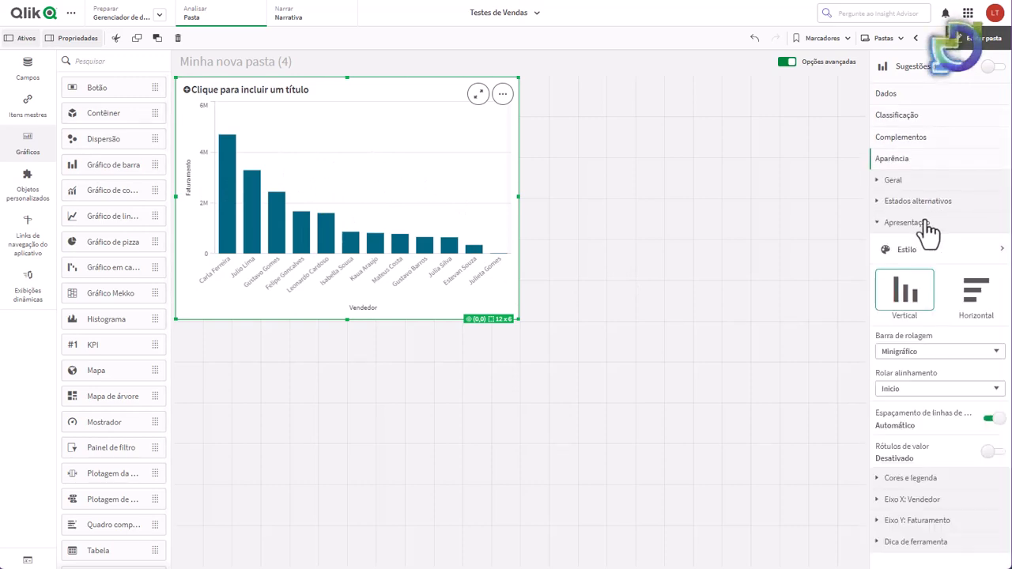
pyautogui.click(976, 293)
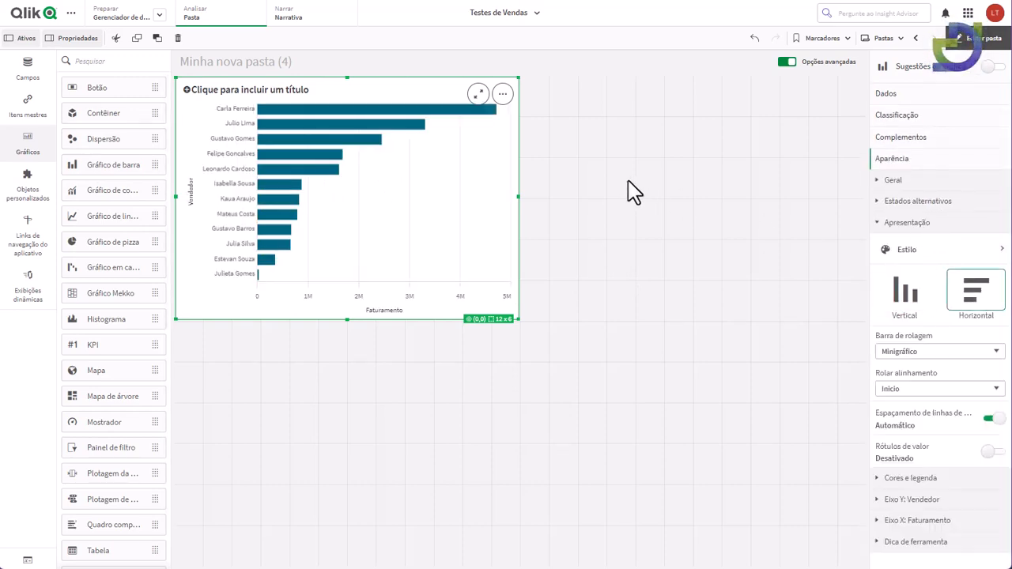
pyautogui.click(628, 190)
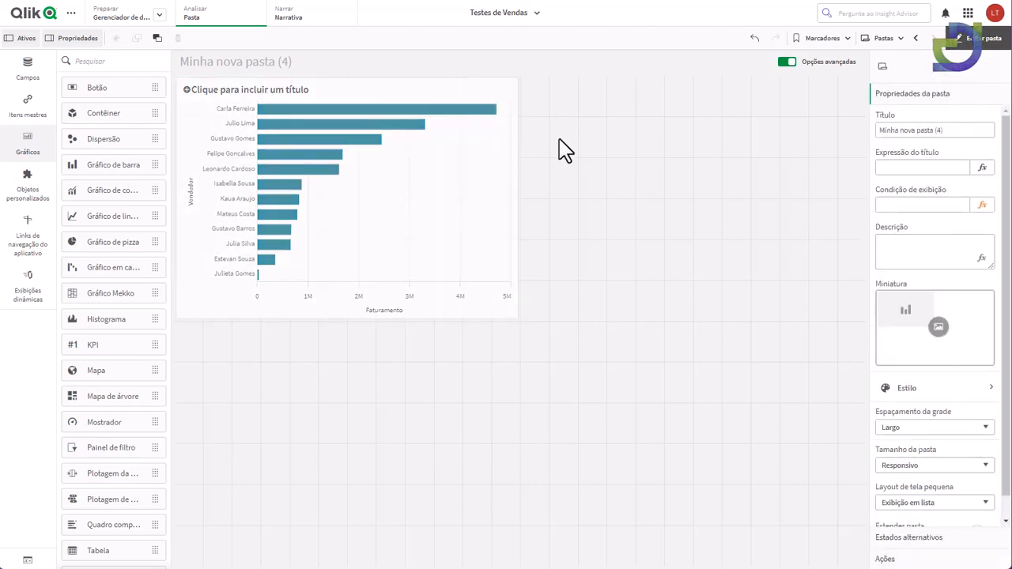
# - Move the bar chart to the sheet's lower half and add a Faturamento KPI above it, resized to 7 x 3 grid cells
pyautogui.moveTo(341, 303); pyautogui.dragTo(329, 391)
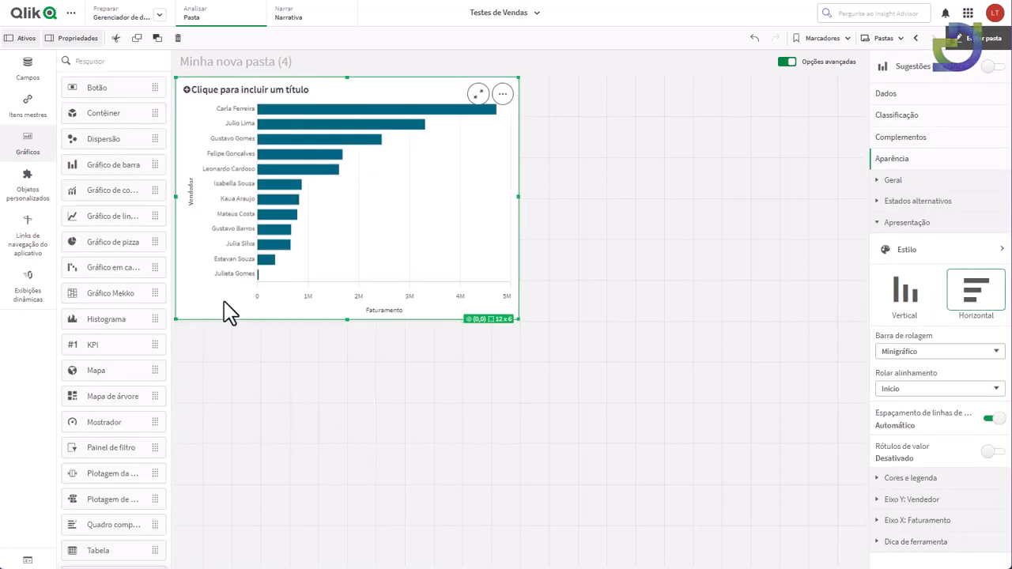
pyautogui.moveTo(133, 345); pyautogui.dragTo(311, 146)
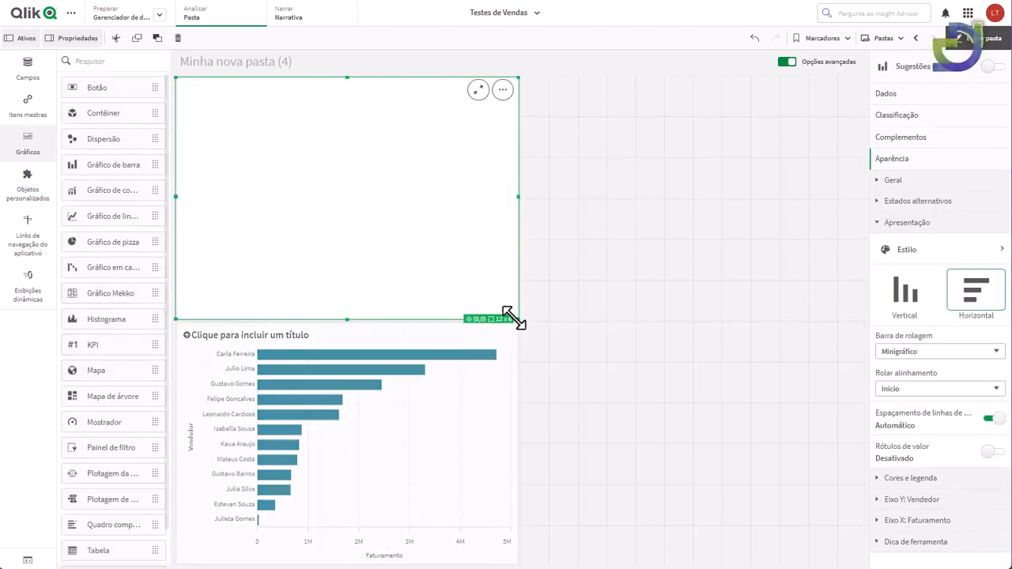
pyautogui.moveTo(517, 319); pyautogui.dragTo(432, 156)
pyautogui.click(305, 123)
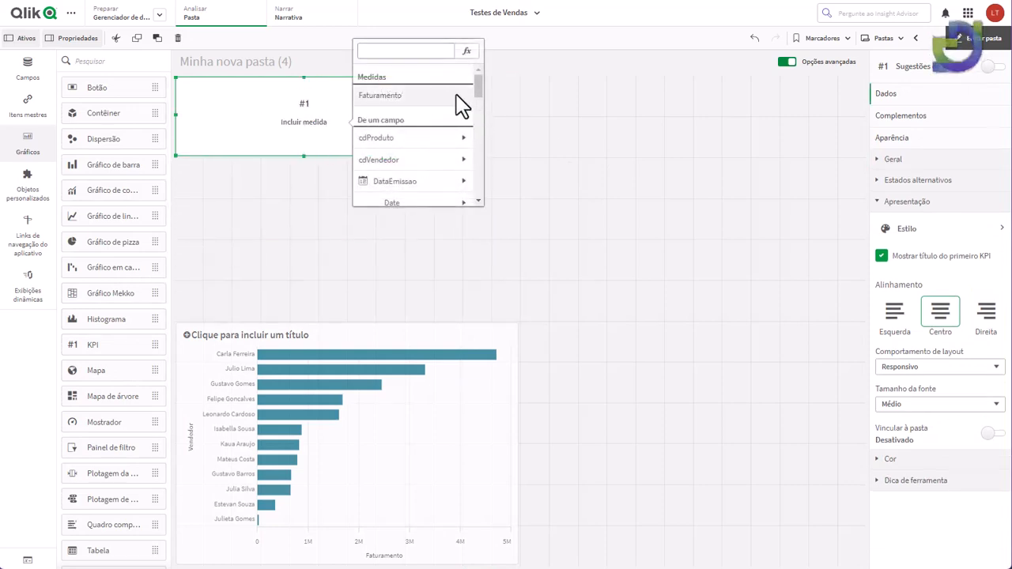
pyautogui.click(454, 96)
pyautogui.moveTo(433, 157); pyautogui.dragTo(367, 186)
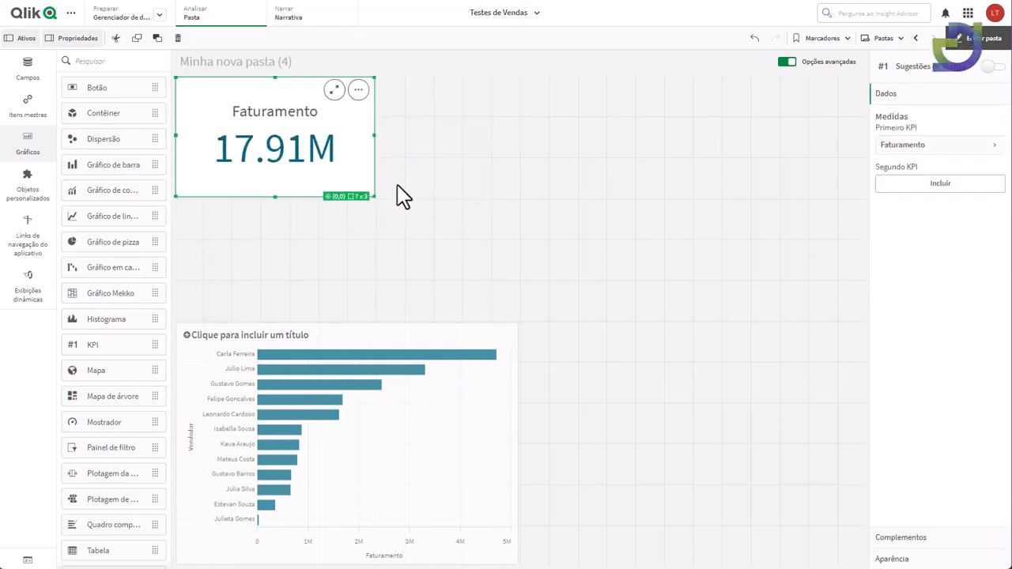
# - Add a second 7 x 3 KPI beside the Faturamento KPI and open the expression editor for its measure
pyautogui.click(461, 198)
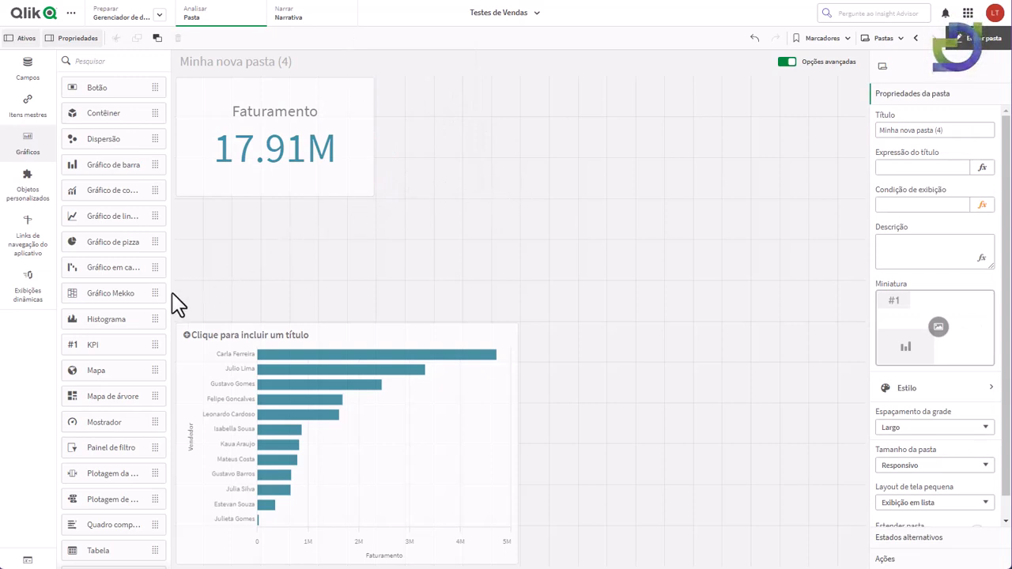
pyautogui.moveTo(92, 345); pyautogui.dragTo(574, 146)
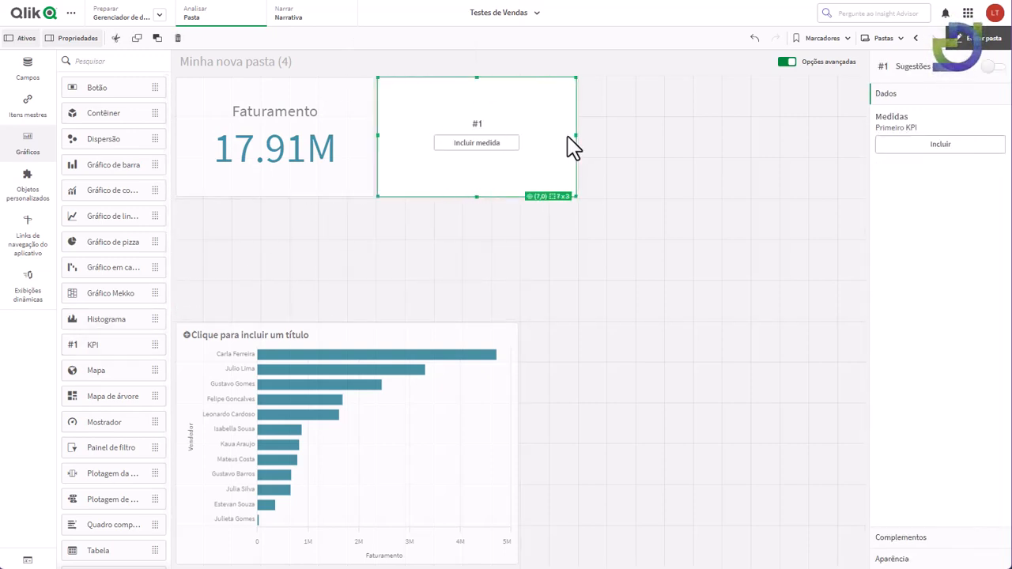
pyautogui.click(483, 144)
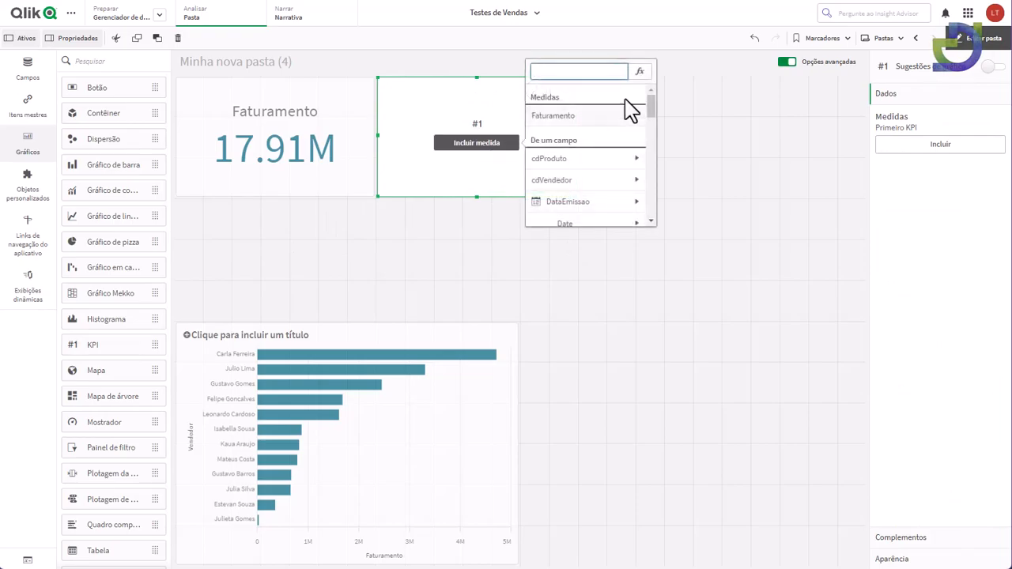
pyautogui.click(641, 73)
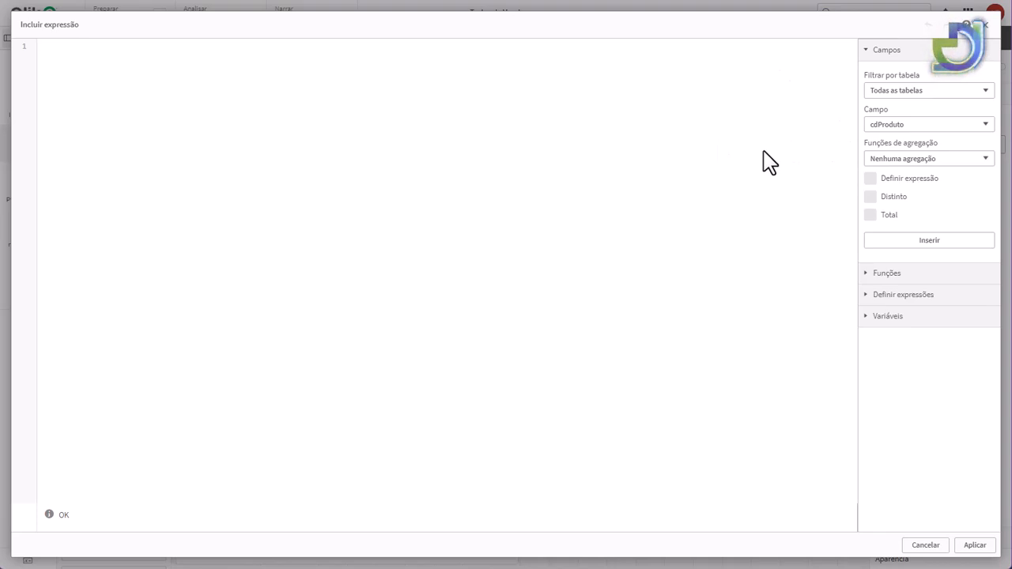
pyautogui.click(911, 91)
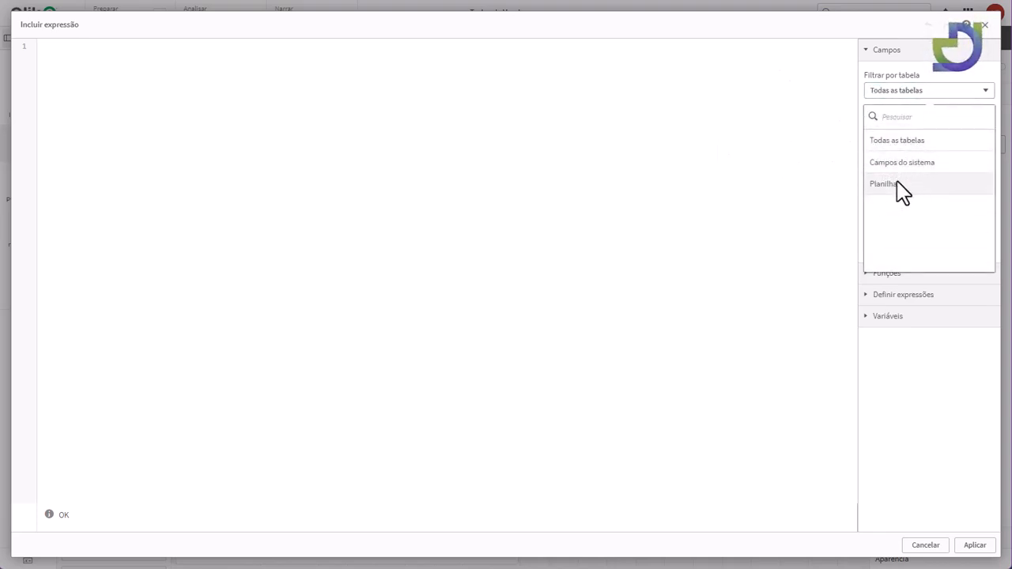
pyautogui.click(897, 186)
pyautogui.click(900, 102)
pyautogui.click(910, 143)
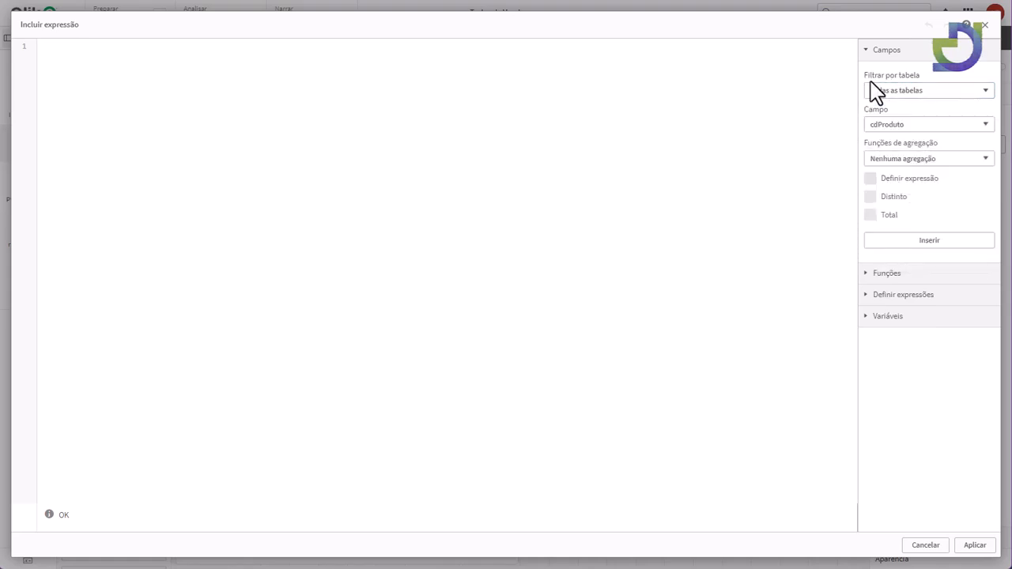
# - Insert the expression Sum(ValorVenda) by choosing the ValorVenda field with the Sum aggregation
pyautogui.click(947, 125)
pyautogui.moveTo(987, 192); pyautogui.dragTo(989, 262)
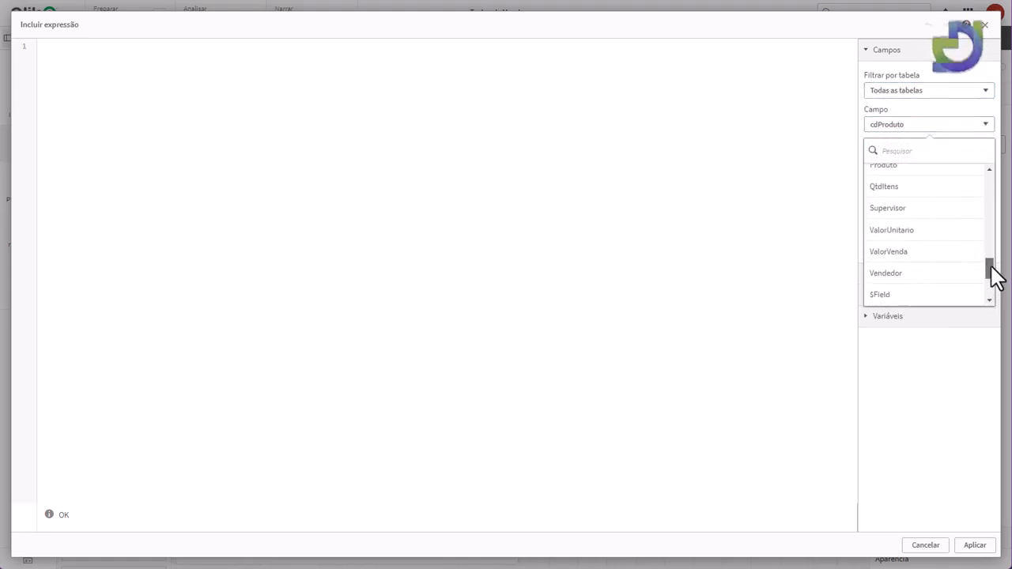
pyautogui.click(927, 251)
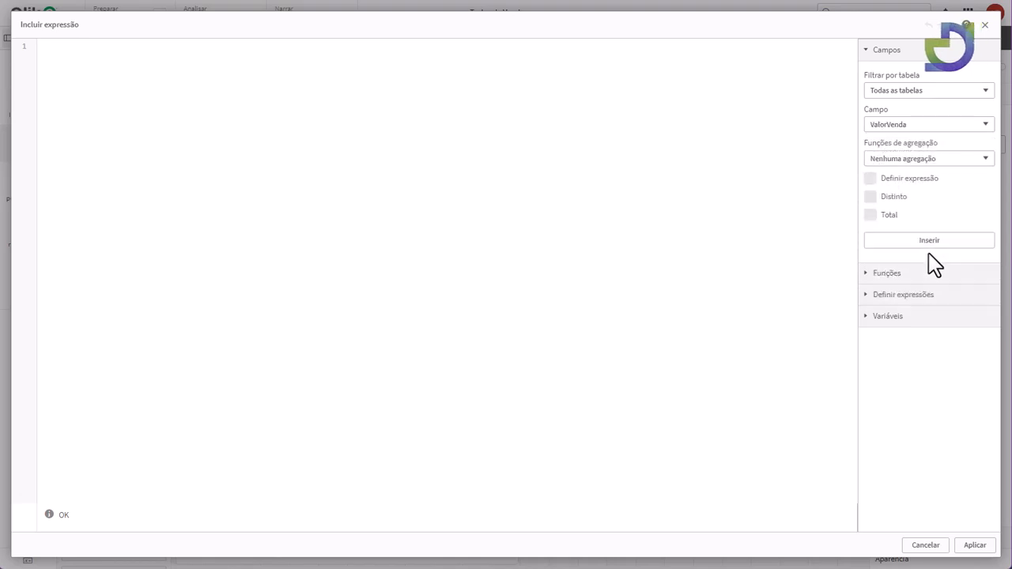
pyautogui.click(902, 160)
pyautogui.click(885, 232)
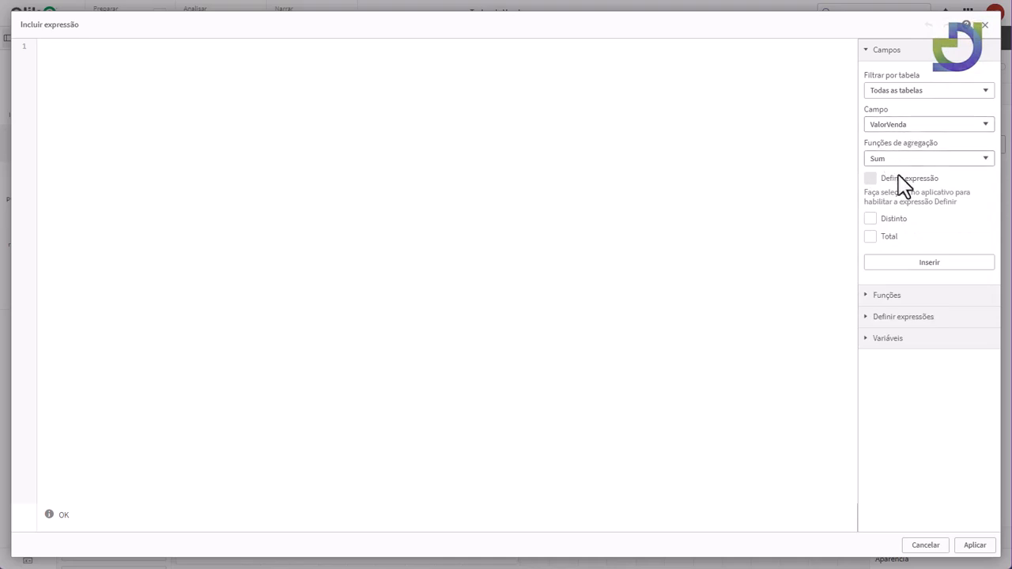
pyautogui.click(917, 264)
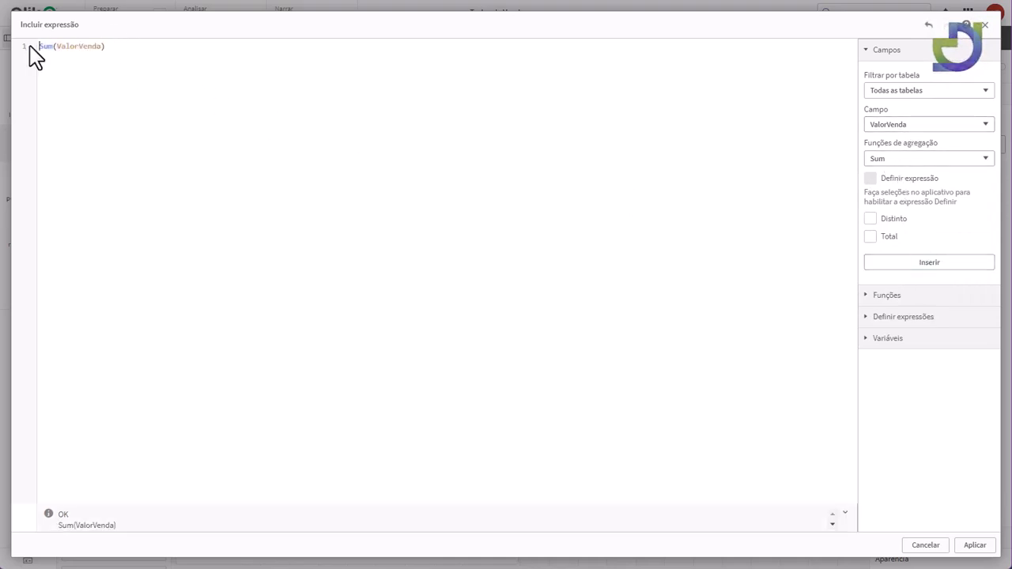
pyautogui.moveTo(109, 46); pyautogui.dragTo(17, 41)
pyautogui.click(521, 115)
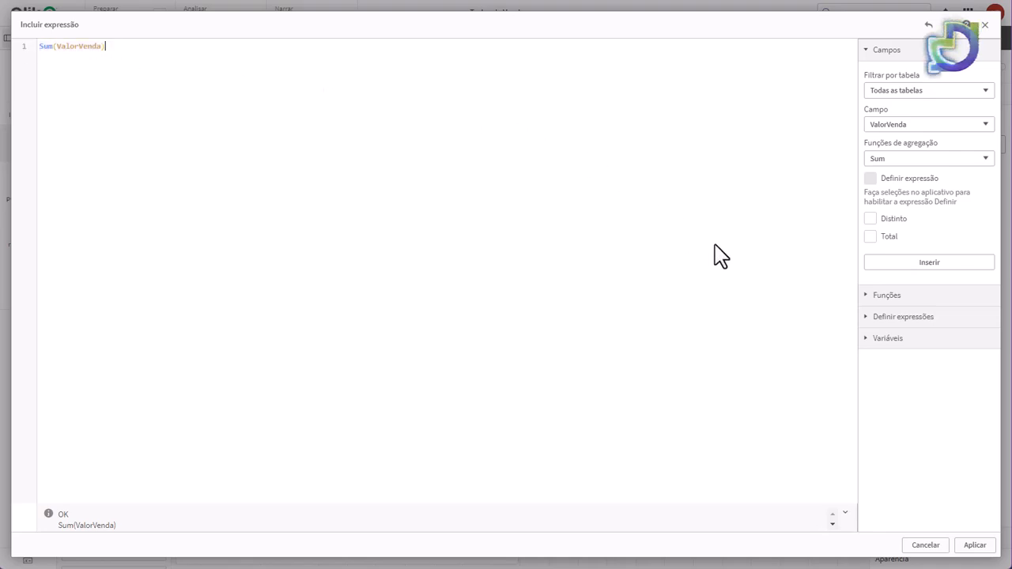
# - Examine the functions, set expressions and variables that the expression editor offers
pyautogui.click(940, 299)
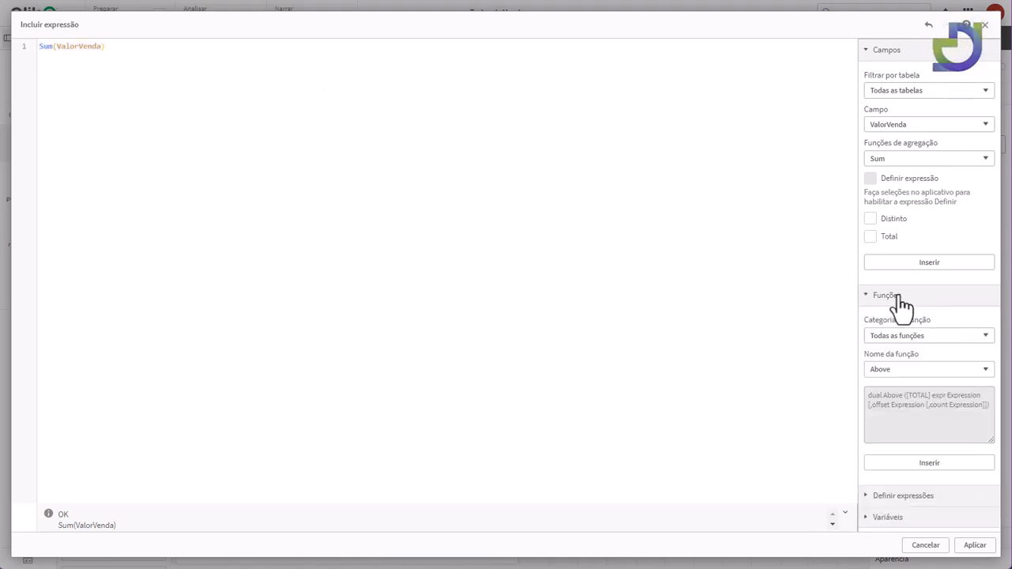
pyautogui.click(931, 339)
pyautogui.click(897, 334)
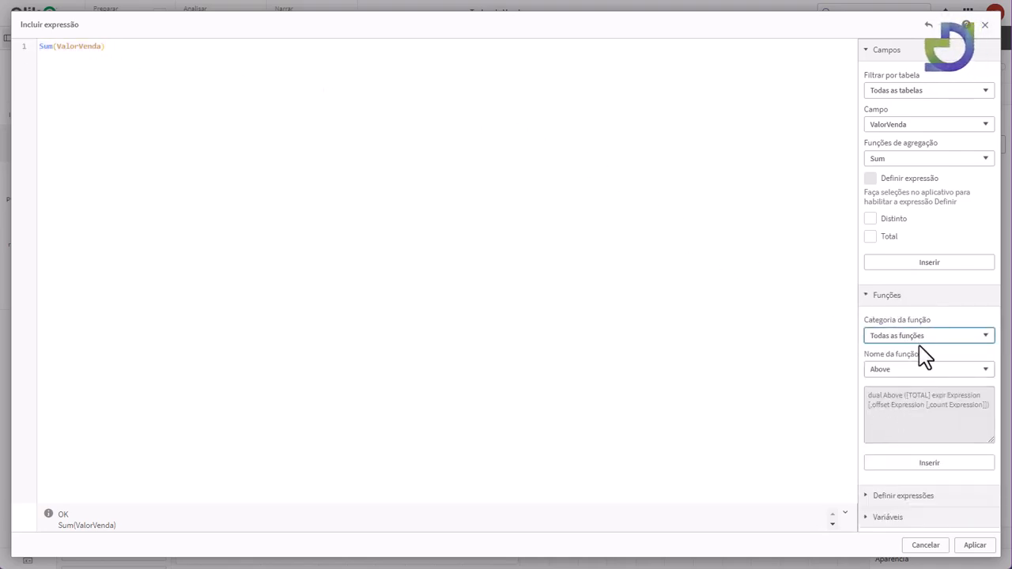
pyautogui.click(899, 298)
pyautogui.click(909, 318)
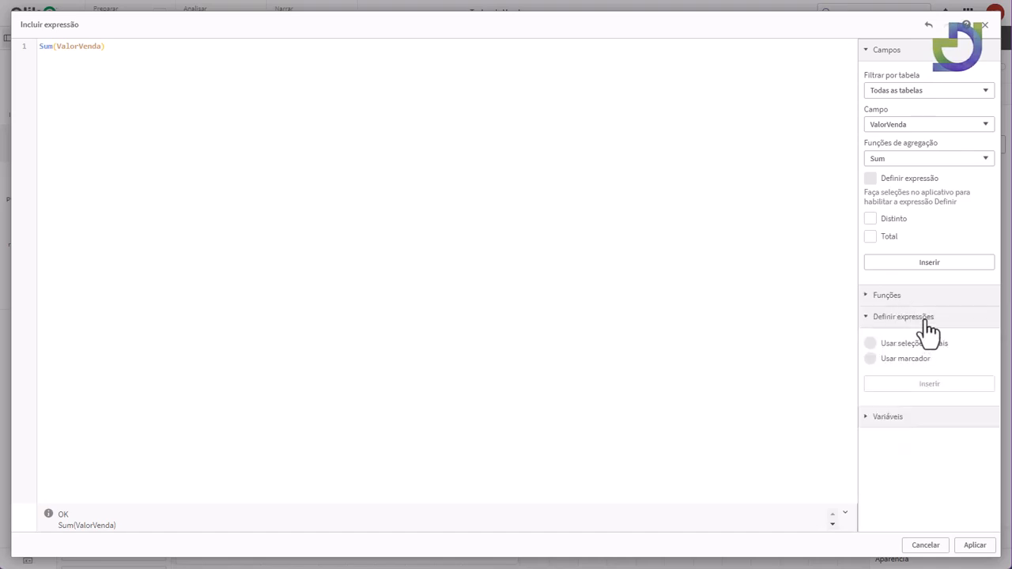
pyautogui.click(910, 419)
pyautogui.scroll(-3, 923, 450)
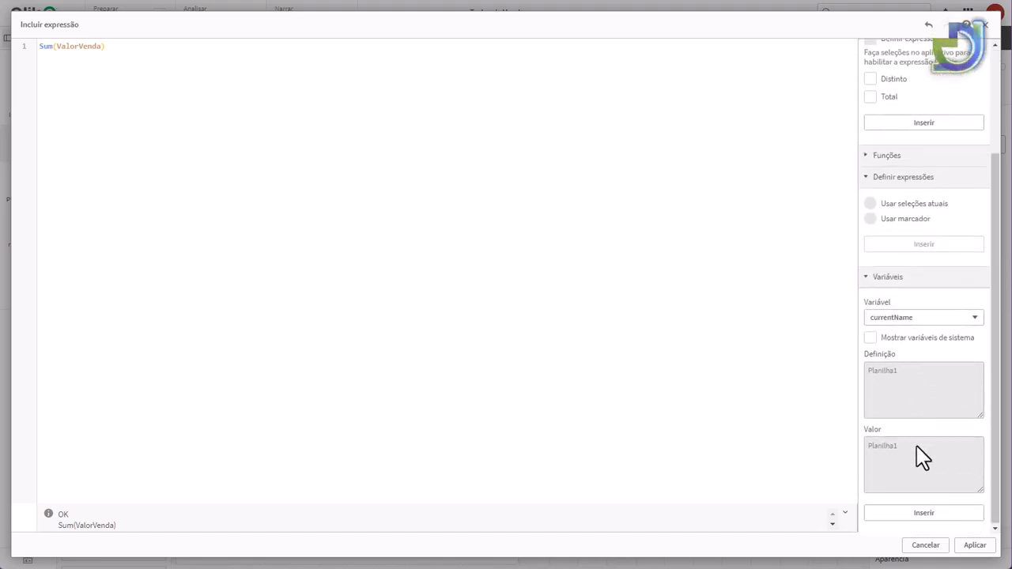
pyautogui.scroll(3, 918, 431)
pyautogui.click(913, 404)
pyautogui.click(900, 319)
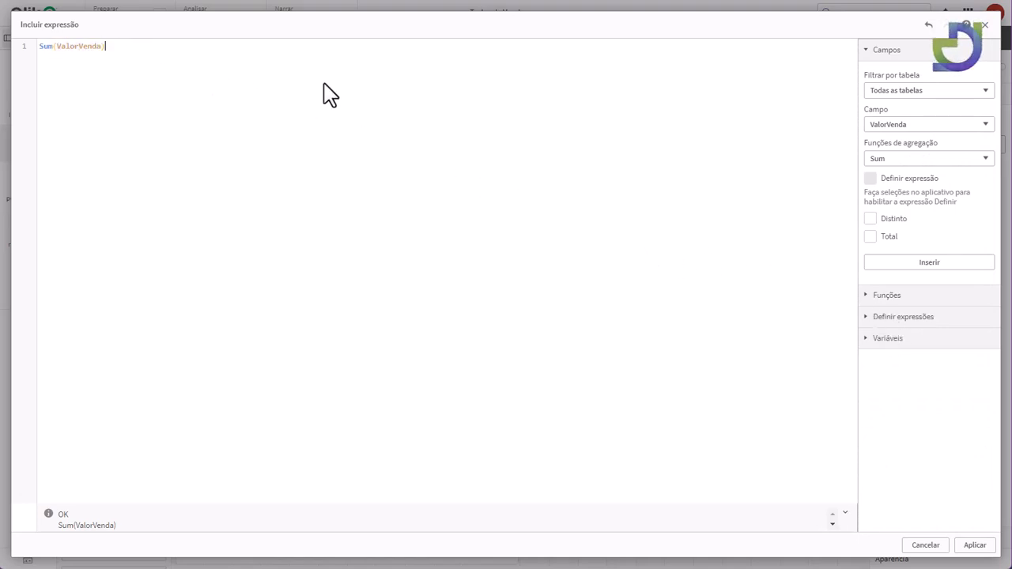
# - Apply the Sum(ValorVenda) expression to the new KPI and compare it with the Faturamento KPI
pyautogui.click(973, 545)
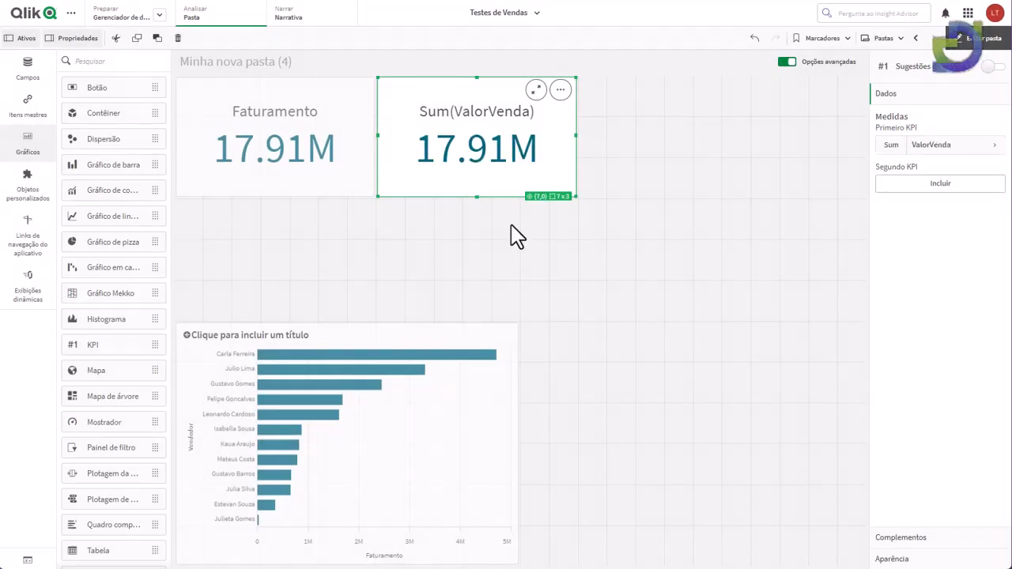
pyautogui.click(436, 271)
pyautogui.click(300, 180)
pyautogui.click(563, 179)
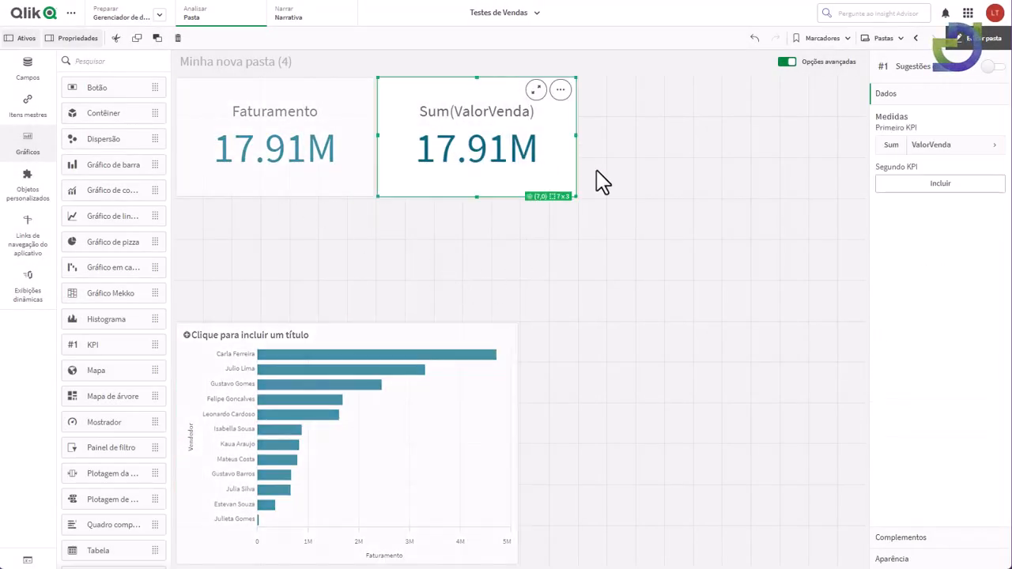
# - Switch to the sheet Minha nova pasta (1) and leave edit mode
pyautogui.click(884, 38)
pyautogui.click(456, 273)
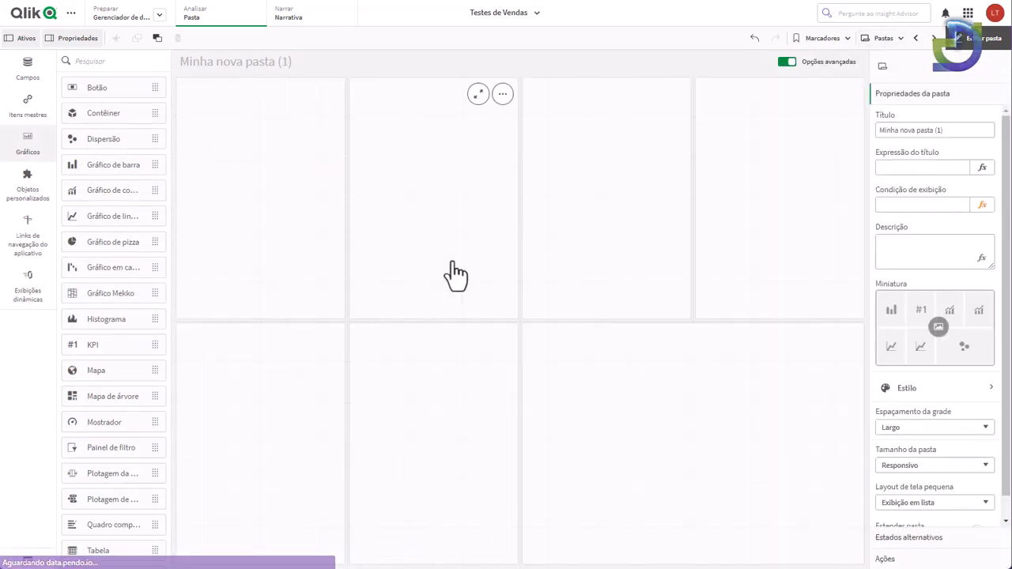
pyautogui.click(967, 44)
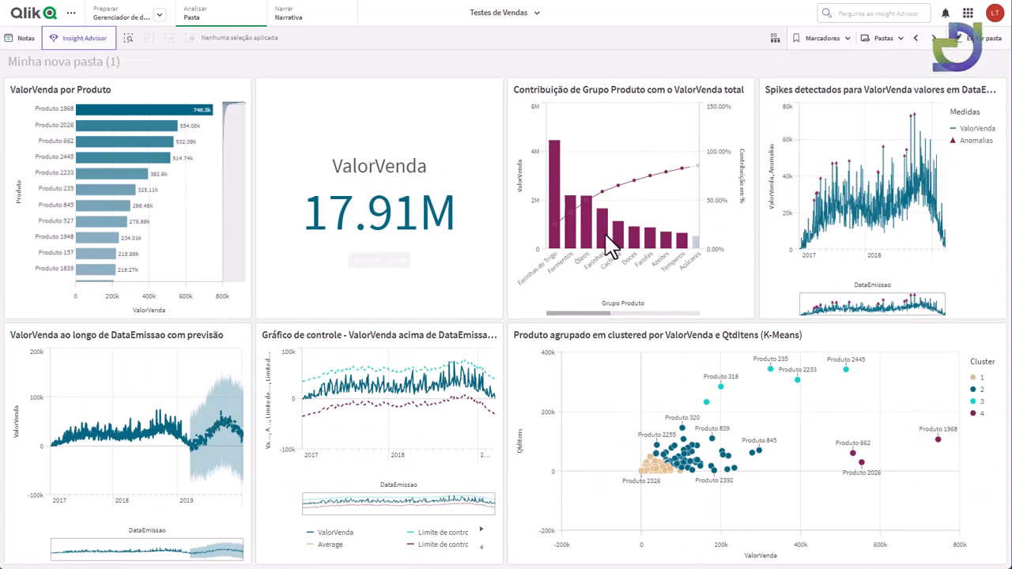
# - Review the charts on the sheets Minha nova pasta (1), (2) and (3), then return to sheet (1)
pyautogui.moveTo(586, 314)
pyautogui.mouseDown()
pyautogui.moveTo(696, 332)
pyautogui.moveTo(566, 323)
pyautogui.moveTo(577, 315)
pyautogui.mouseUp()
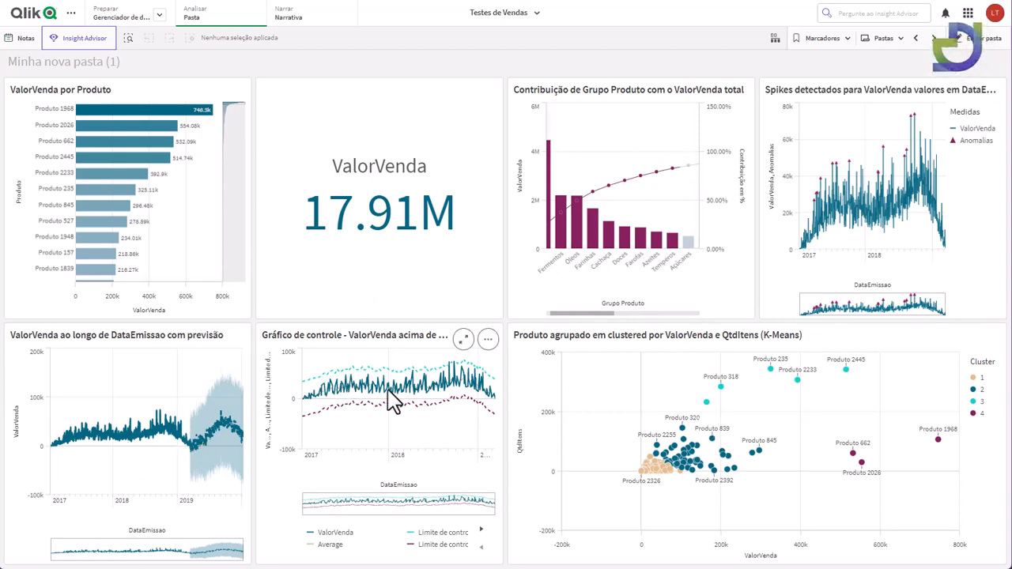
pyautogui.click(934, 40)
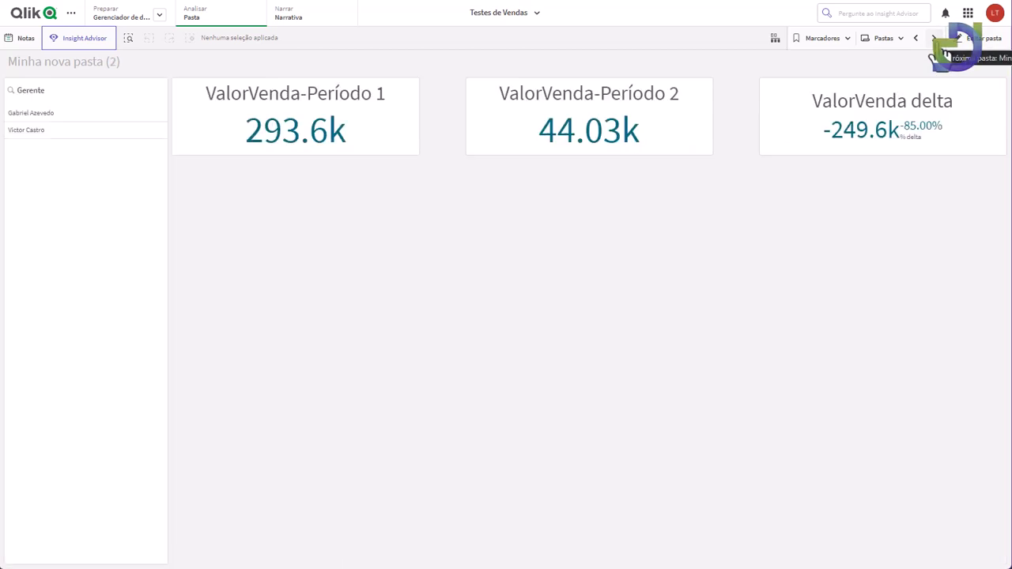
pyautogui.click(935, 40)
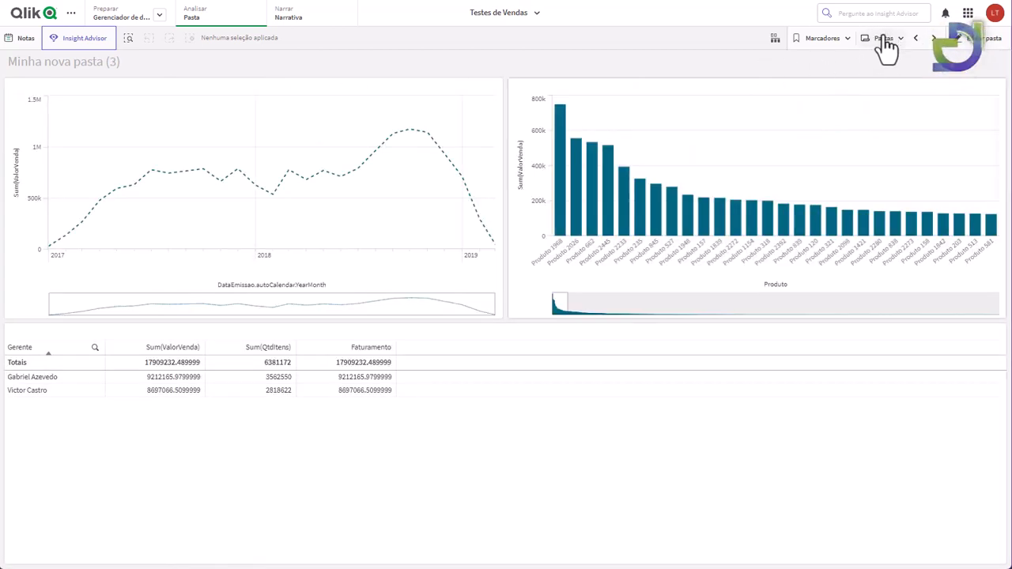
pyautogui.click(882, 38)
pyautogui.click(452, 282)
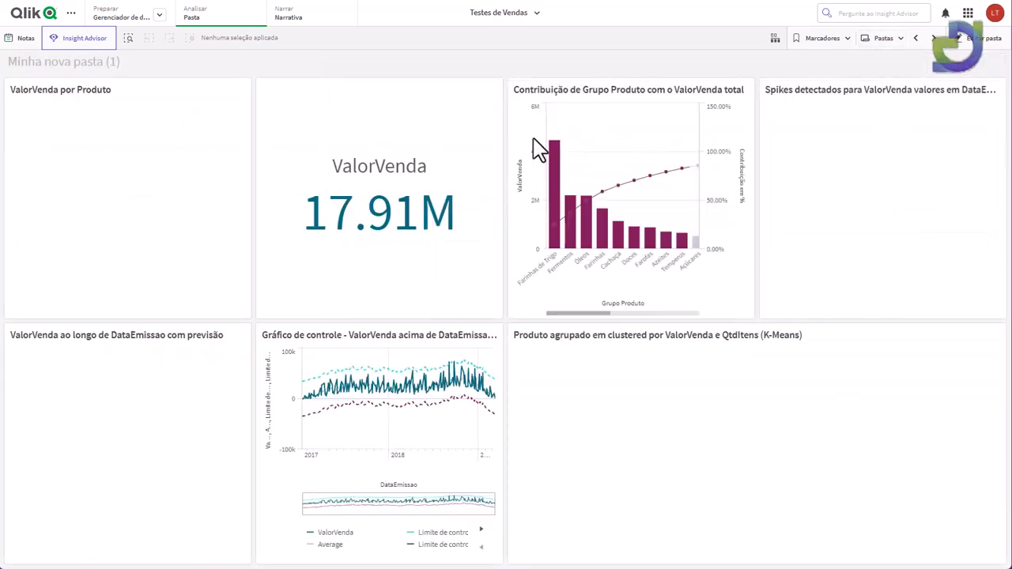